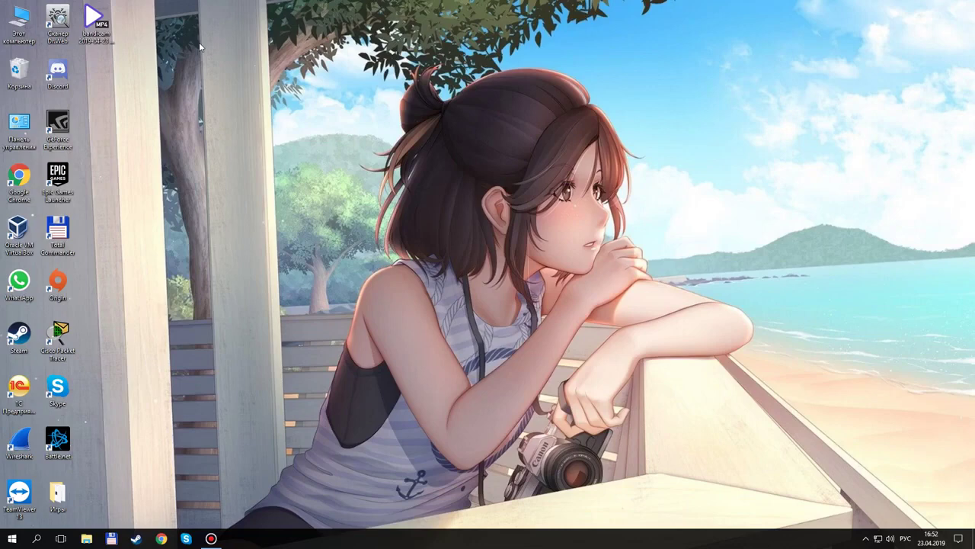
# - Start 1C:Предприятие and begin adding a new information base created without a configuration
pyautogui.doubleClick(25, 399)
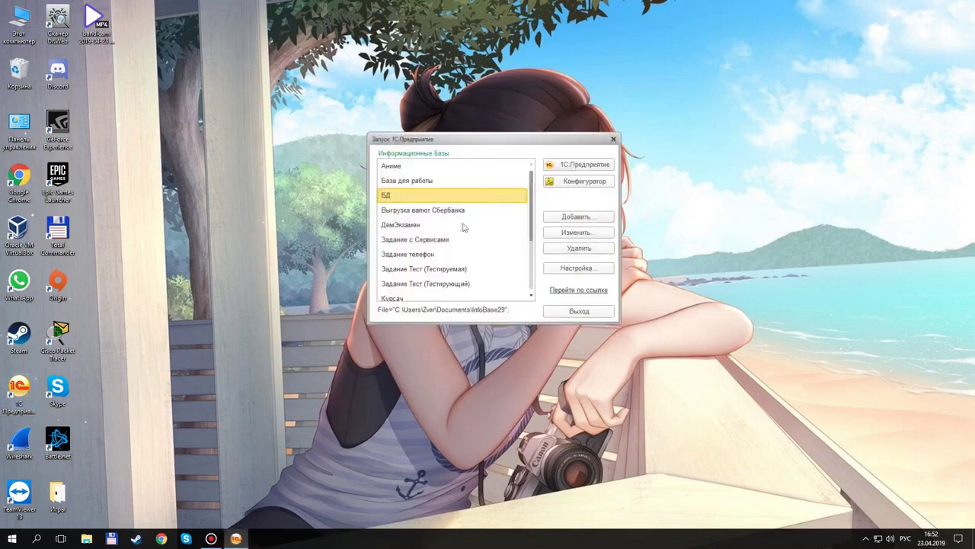
pyautogui.click(589, 217)
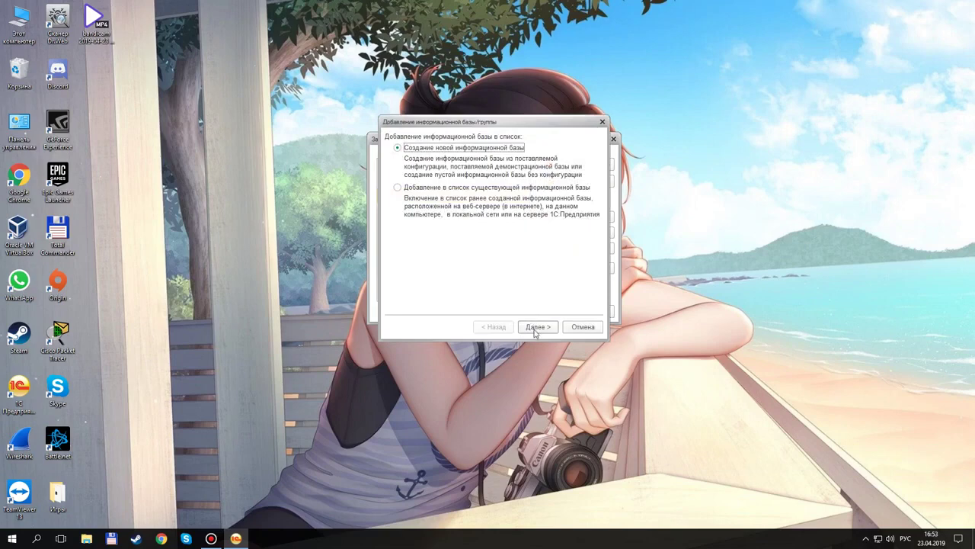
pyautogui.click(536, 330)
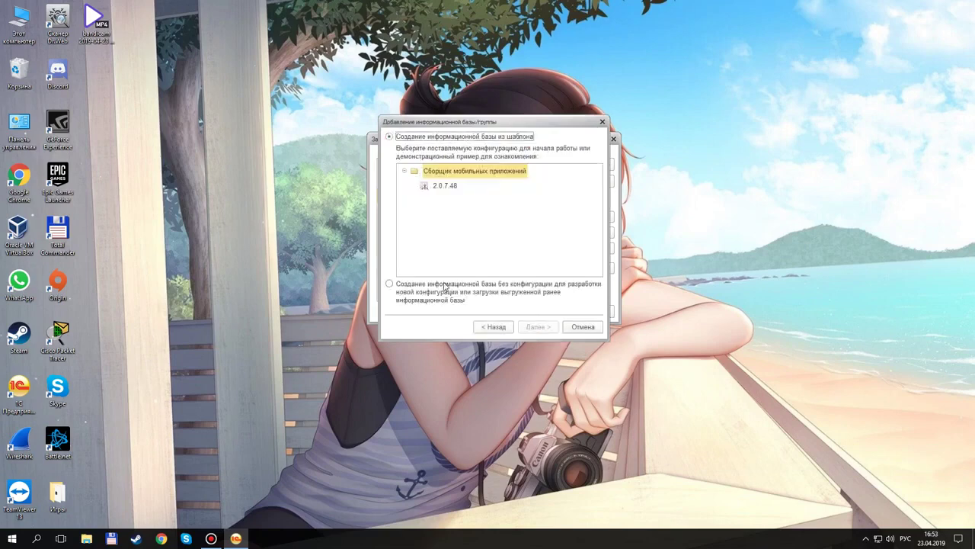
pyautogui.click(445, 287)
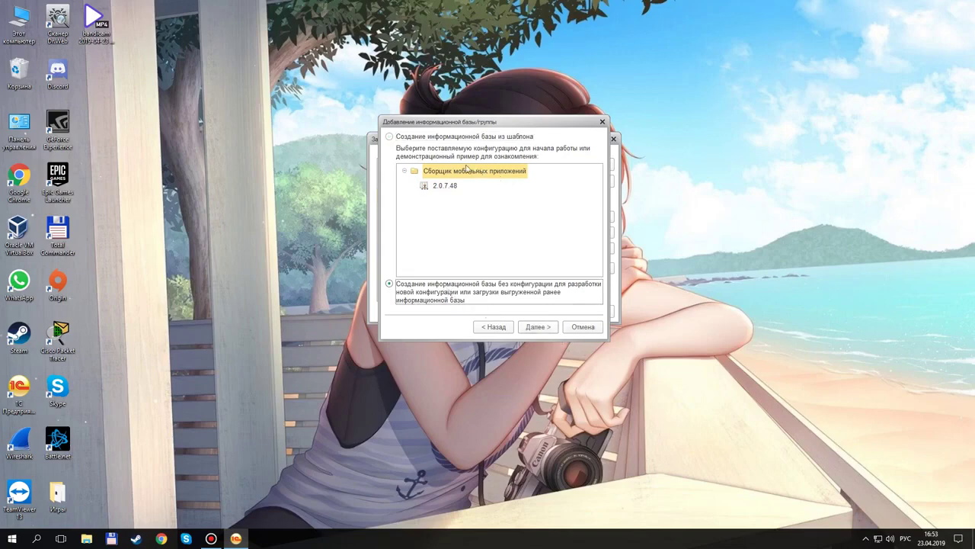
pyautogui.click(538, 327)
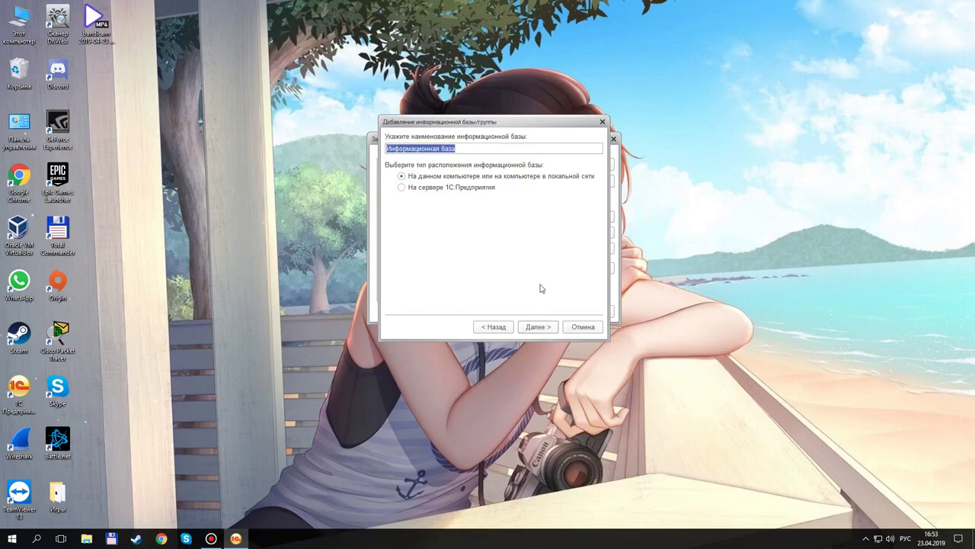
# - Name the new information base Дем and finish creating it with the default local directory, language and launch parameters
pyautogui.write('Дем')
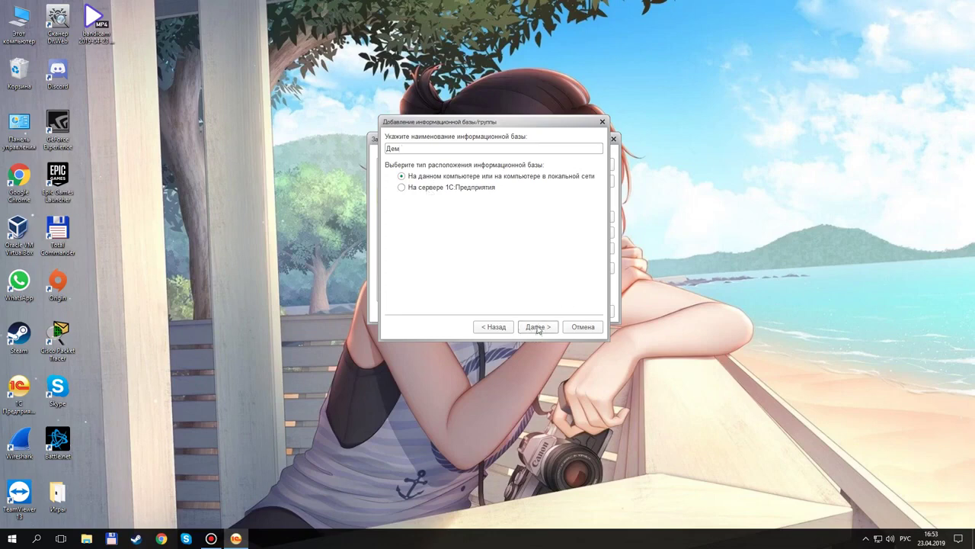
pyautogui.click(537, 328)
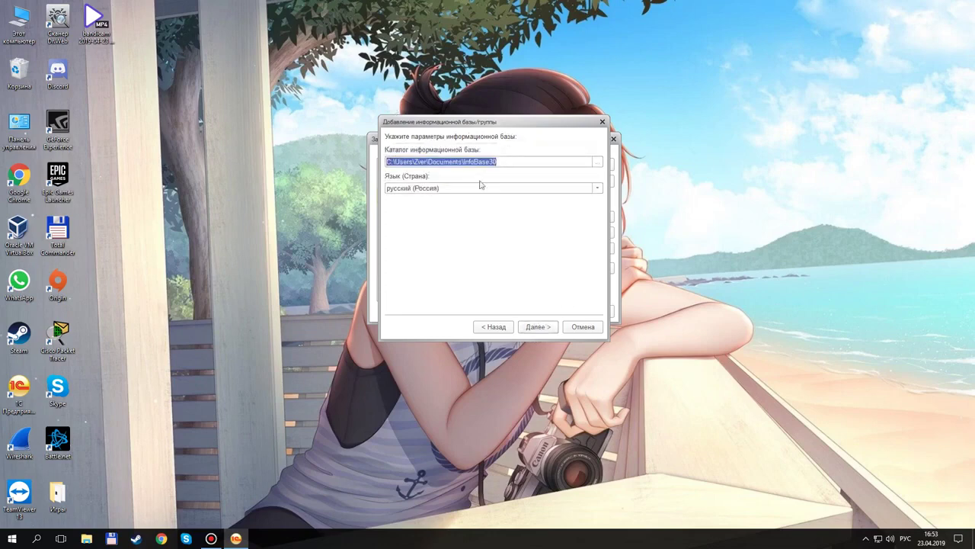
pyautogui.click(537, 327)
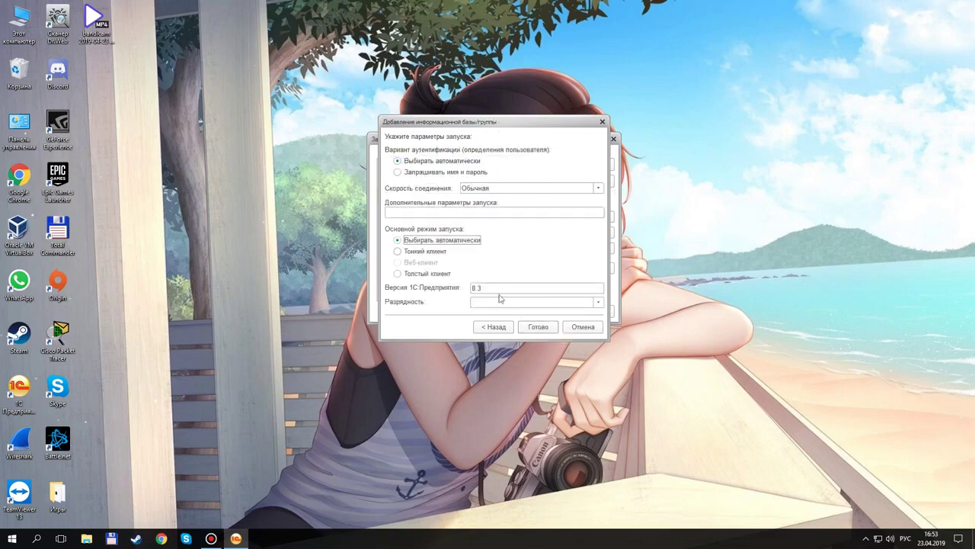
pyautogui.click(531, 327)
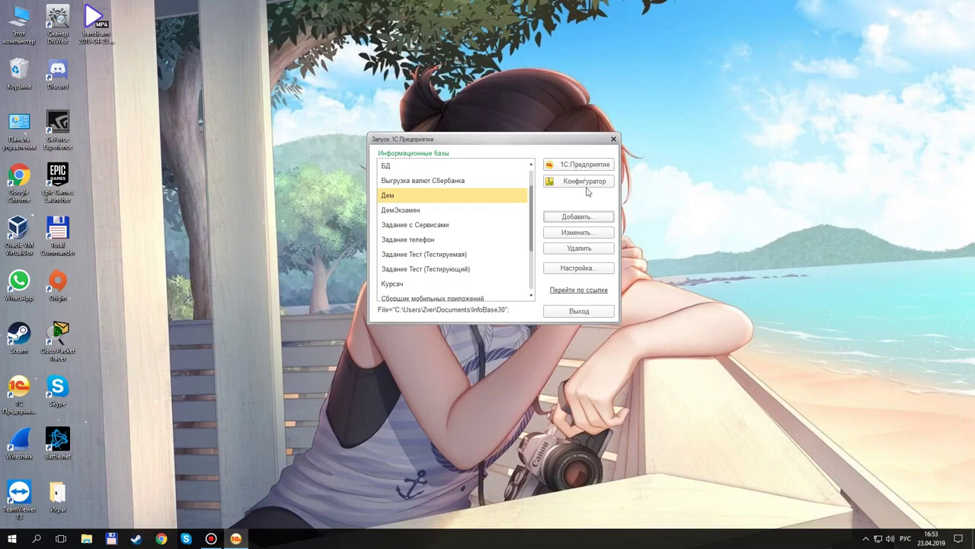
# - Run the Дем base in 1C:Предприятие mode, view the built-in calendar and calculator, and close it again
pyautogui.click(583, 165)
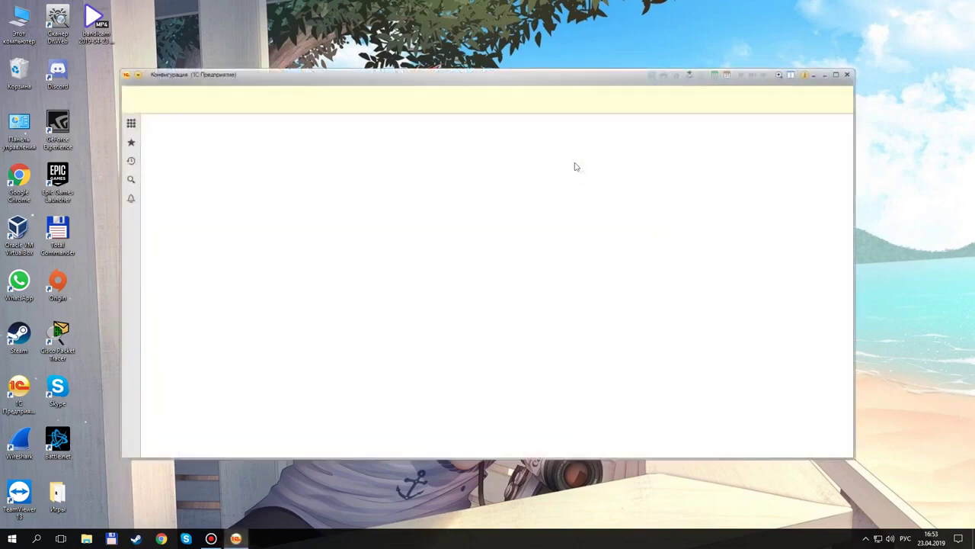
pyautogui.click(727, 75)
pyautogui.click(715, 75)
pyautogui.moveTo(486, 186); pyautogui.dragTo(693, 174)
pyautogui.moveTo(462, 201); pyautogui.dragTo(324, 186)
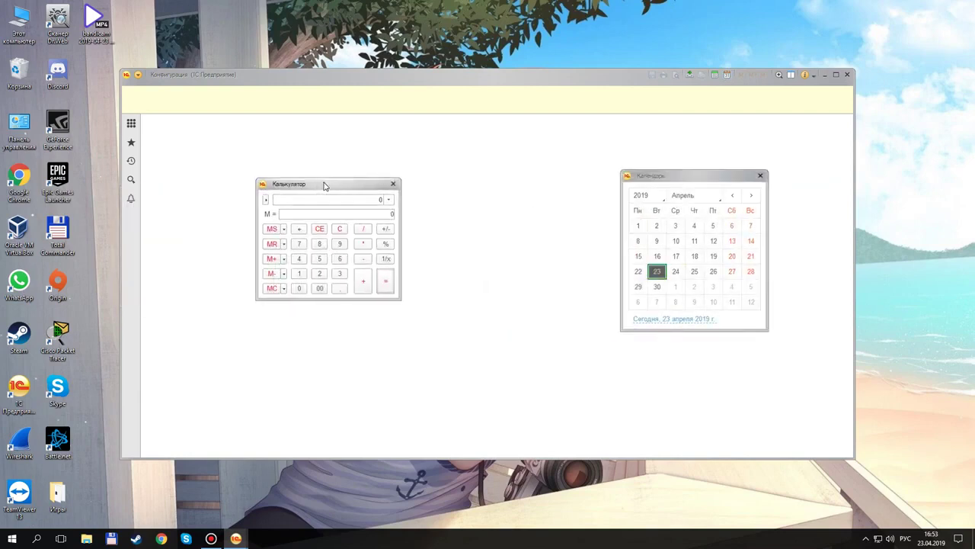
pyautogui.click(394, 183)
pyautogui.click(760, 175)
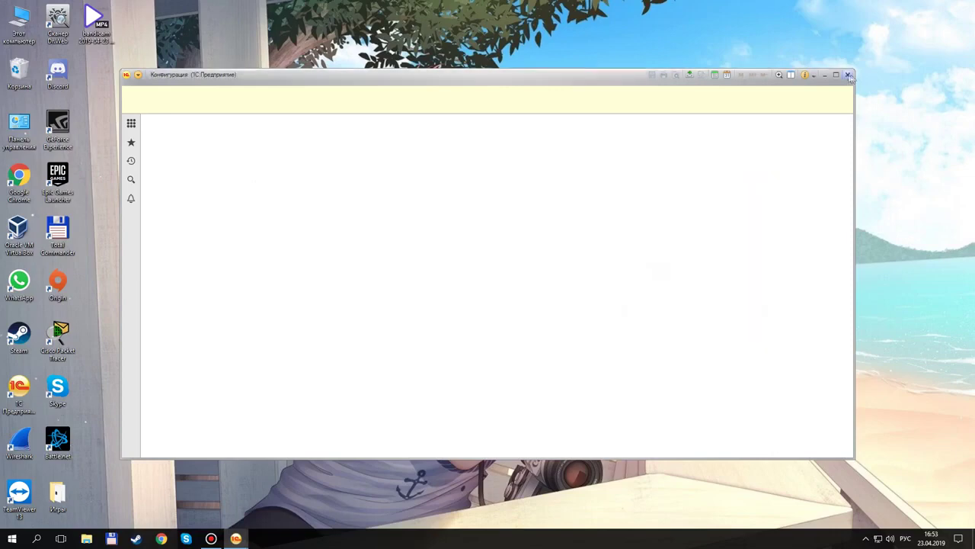
pyautogui.click(847, 74)
# - Relaunch 1C, open the Дем base in Конфигуратор mode, and display its configuration tree
pyautogui.doubleClick(18, 389)
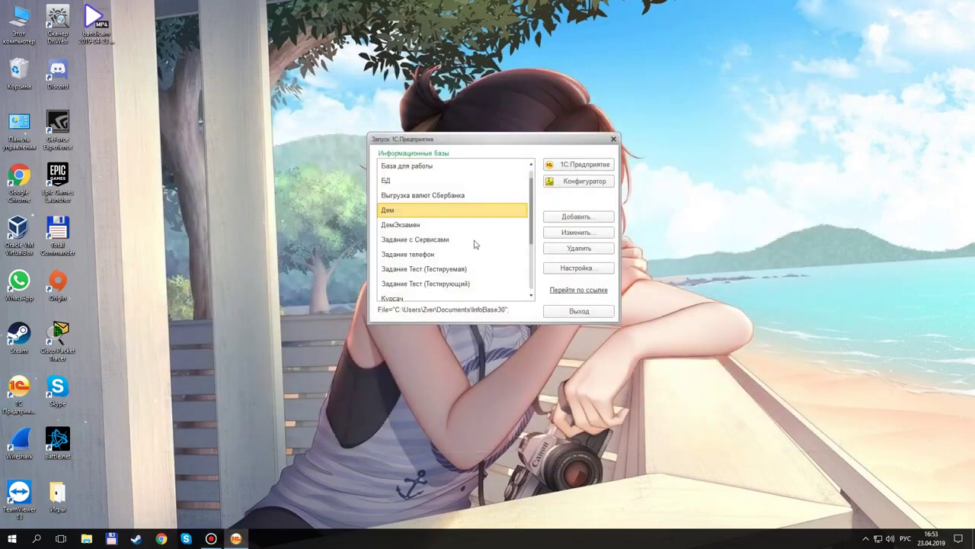
pyautogui.click(575, 181)
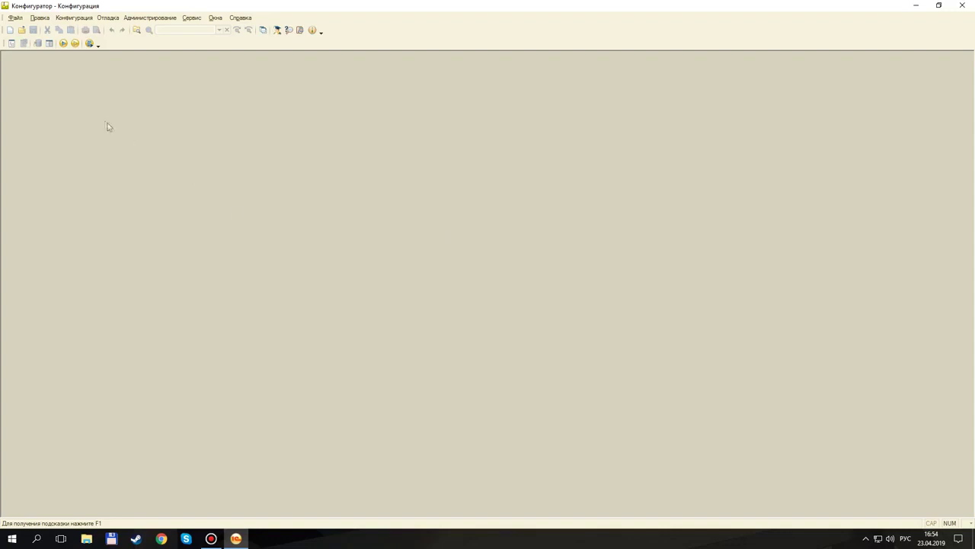
pyautogui.click(12, 46)
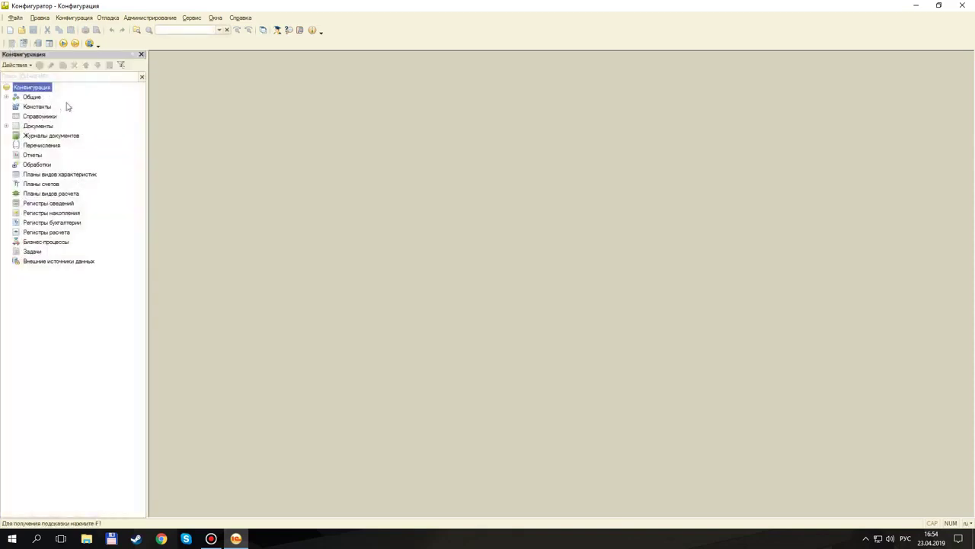
pyautogui.click(141, 55)
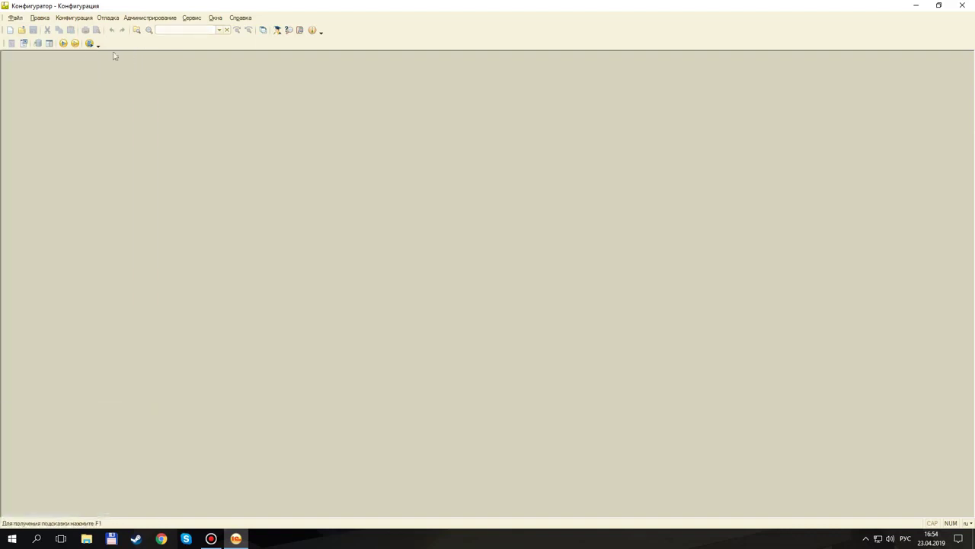
pyautogui.click(11, 45)
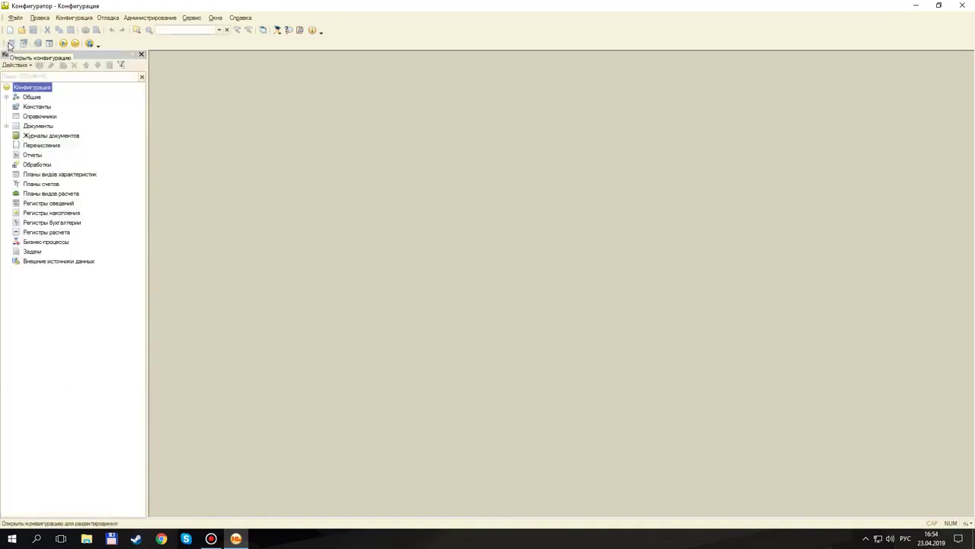
# - Look over the available configuration commands and the object types in the tree's Общие branch
pyautogui.click(74, 18)
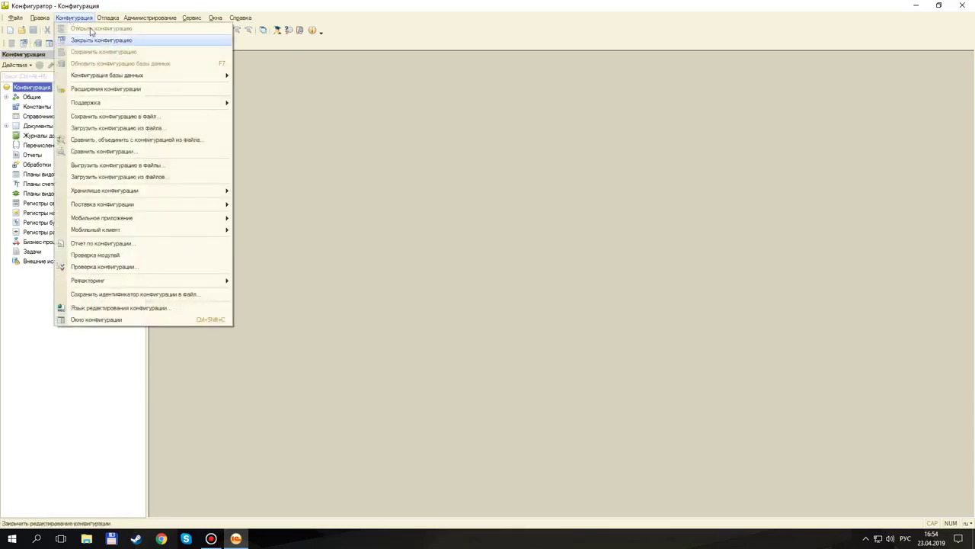
pyautogui.click(358, 166)
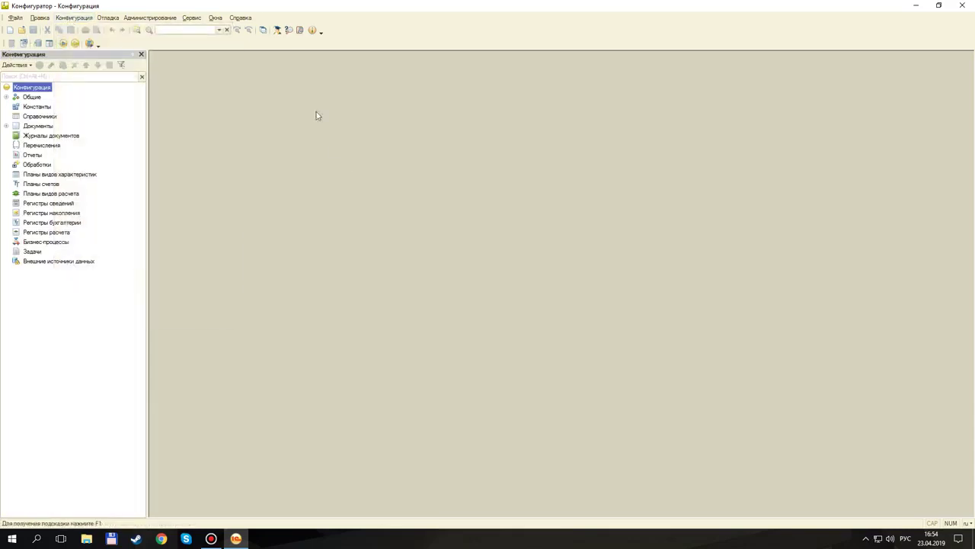
pyautogui.click(7, 97)
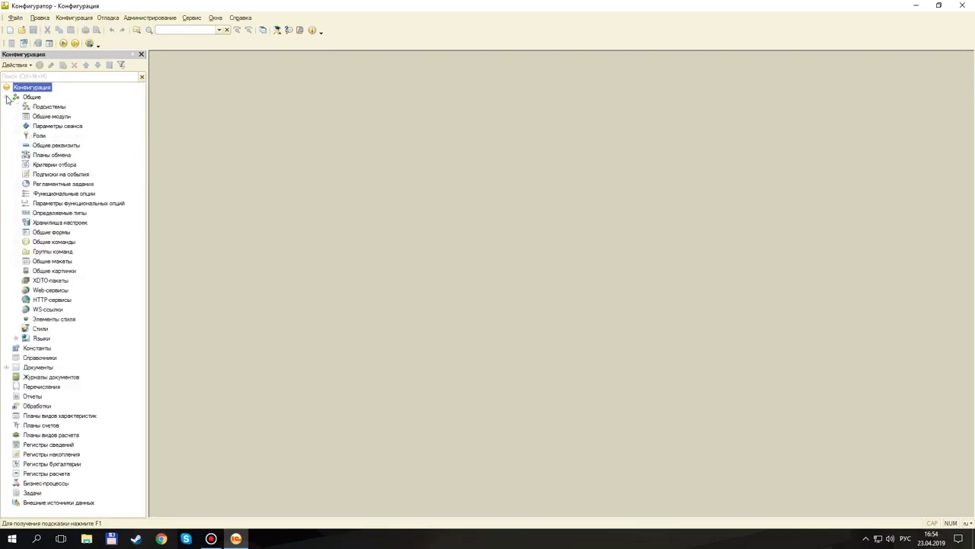
pyautogui.click(7, 98)
# - Add a new constant to the Константы branch of the configuration
pyautogui.click(28, 108)
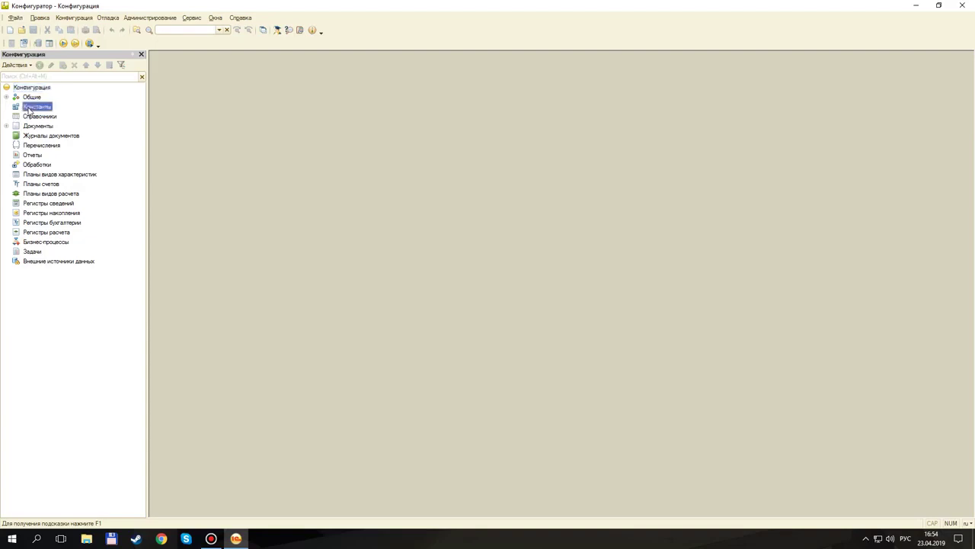
pyautogui.rightClick(29, 110)
pyautogui.click(53, 114)
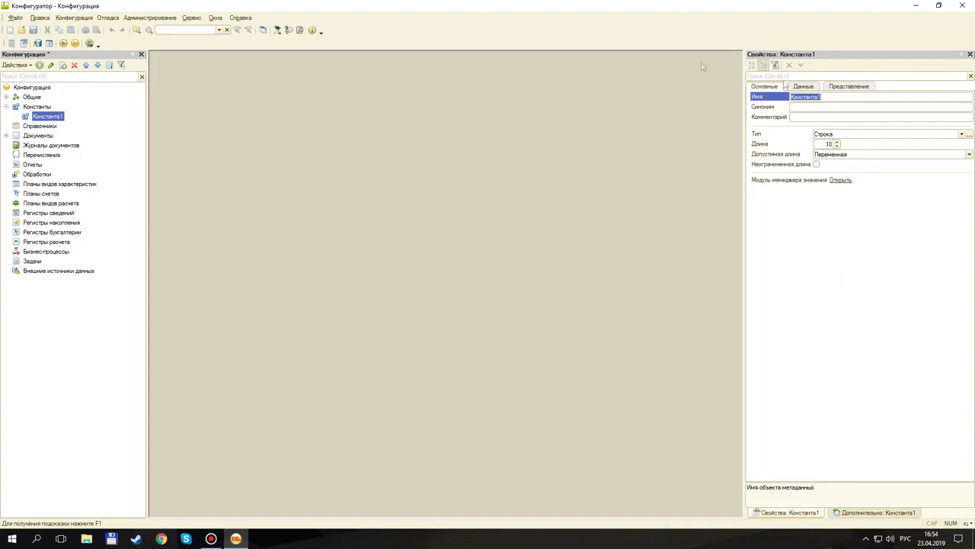
# - Review the new constant's property groups, viewing them both as one continuous list and split into separate pages
pyautogui.click(849, 86)
pyautogui.click(765, 87)
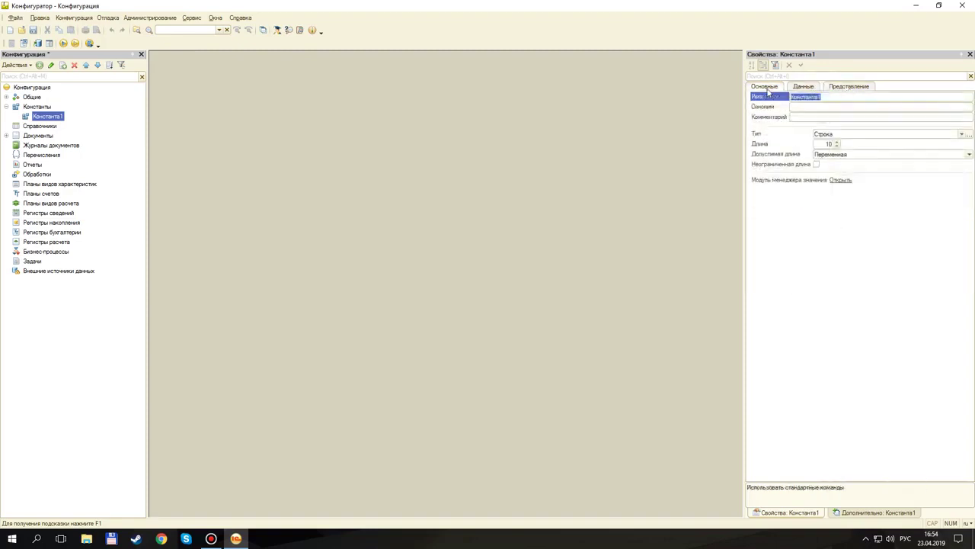
pyautogui.rightClick(869, 275)
pyautogui.click(839, 309)
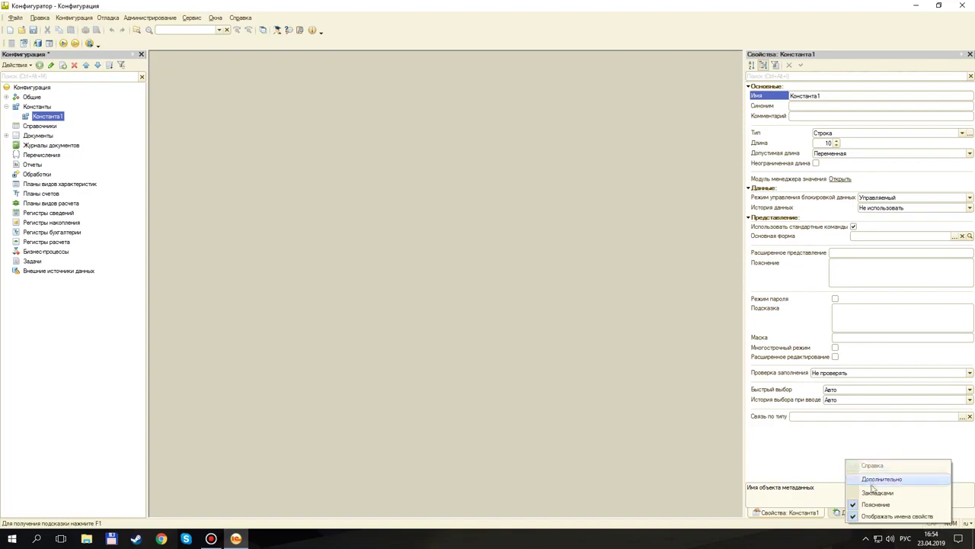
pyautogui.click(877, 494)
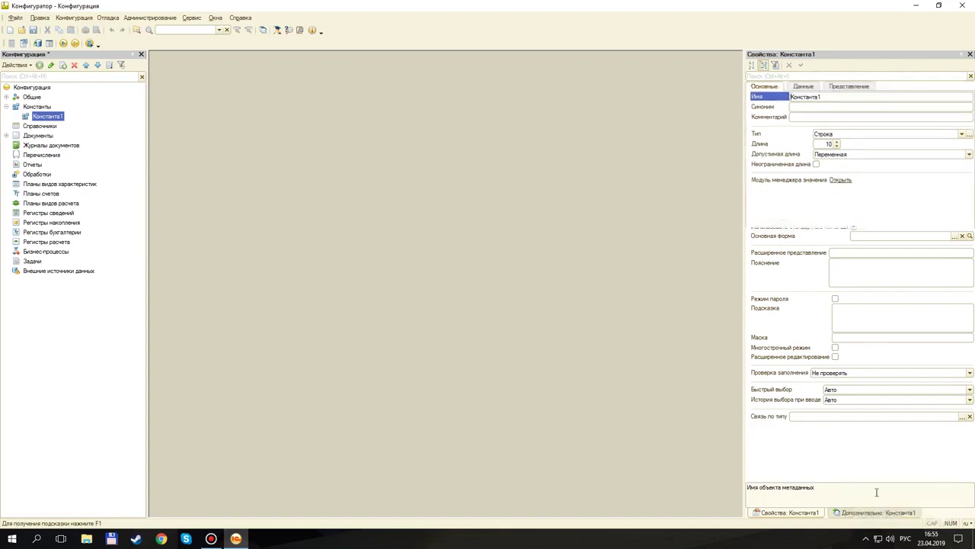
pyautogui.click(810, 87)
pyautogui.click(851, 87)
# - Name the new constant НДС
pyautogui.click(765, 86)
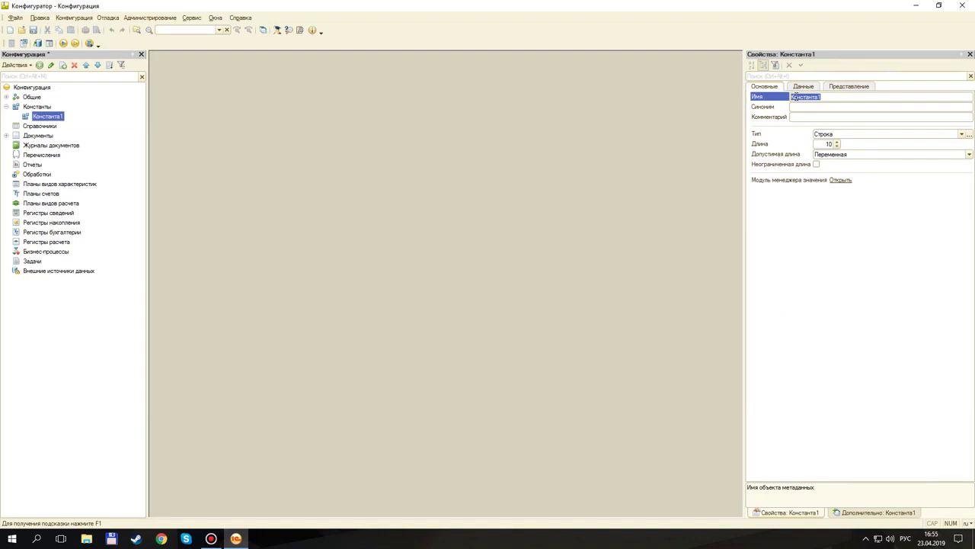
pyautogui.write('НДС')
pyautogui.press('Return')
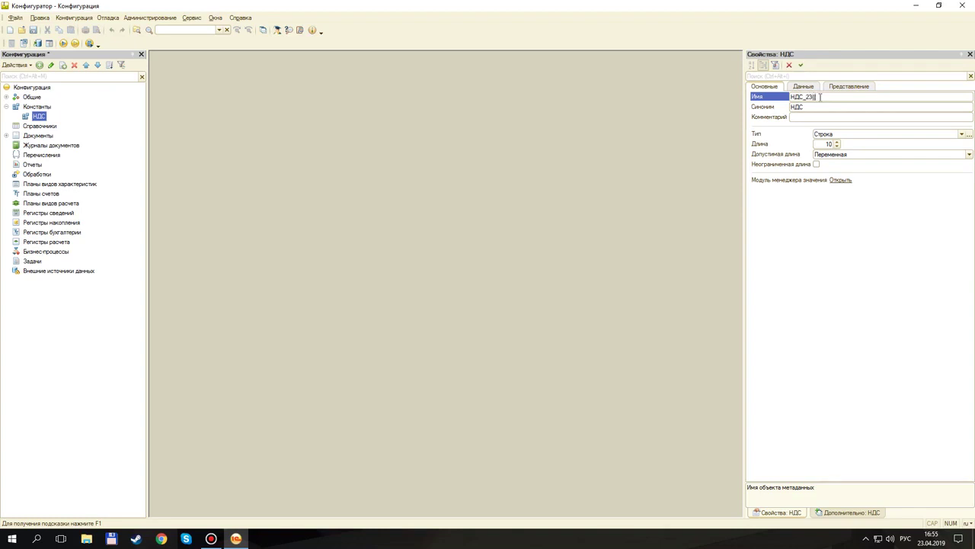
# - Try to give the constant a name with an underscore, digits and parentheses after НДС, and remove the added characters
pyautogui.press('Return')
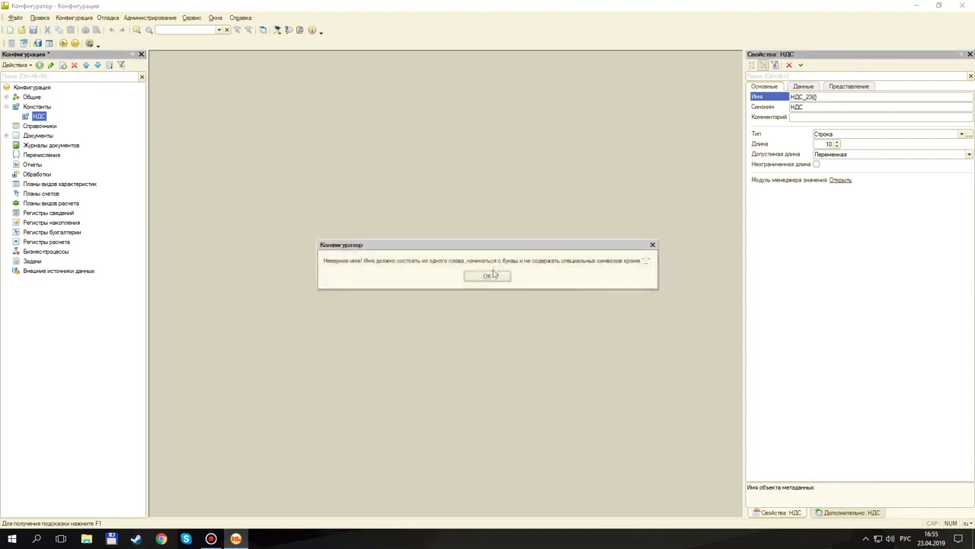
pyautogui.click(493, 274)
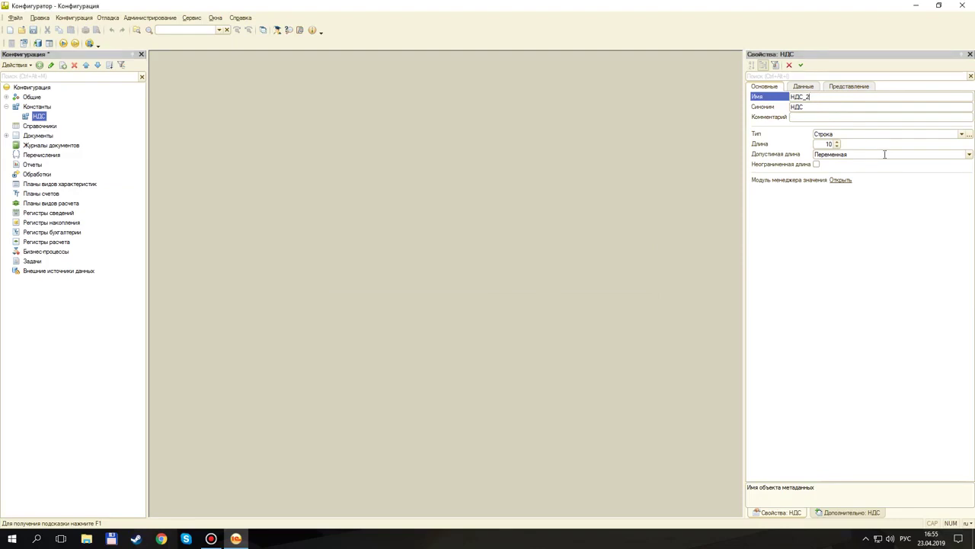
pyautogui.press('BackSpace')
pyautogui.press('BackSpace')
# - Try adding underscores and the digits 43543 to the constant's synonym
pyautogui.click(816, 117)
pyautogui.click(817, 108)
pyautogui.click(823, 106)
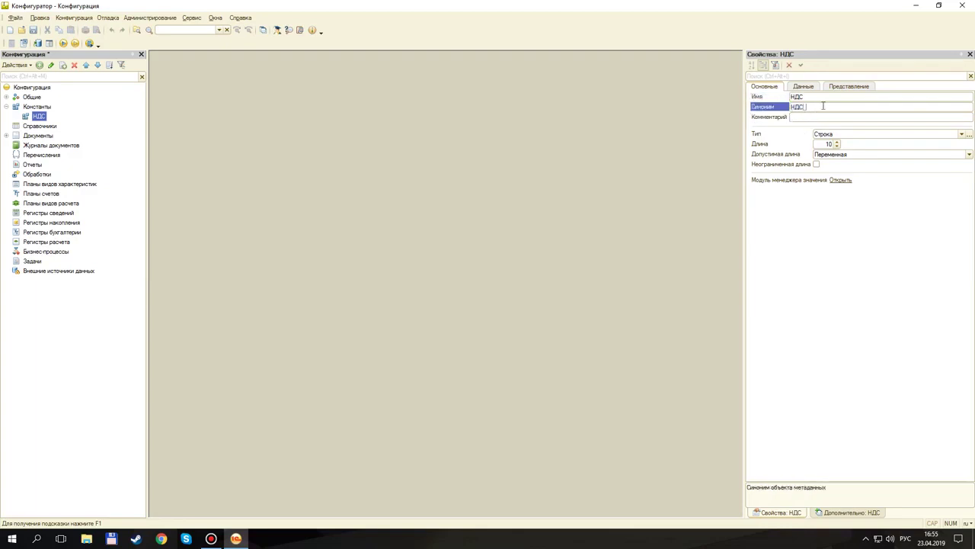
pyautogui.write('__43543')
# - Set the НДС constant's data type to Число and view the choices in the data type editor without changing them
pyautogui.click(961, 135)
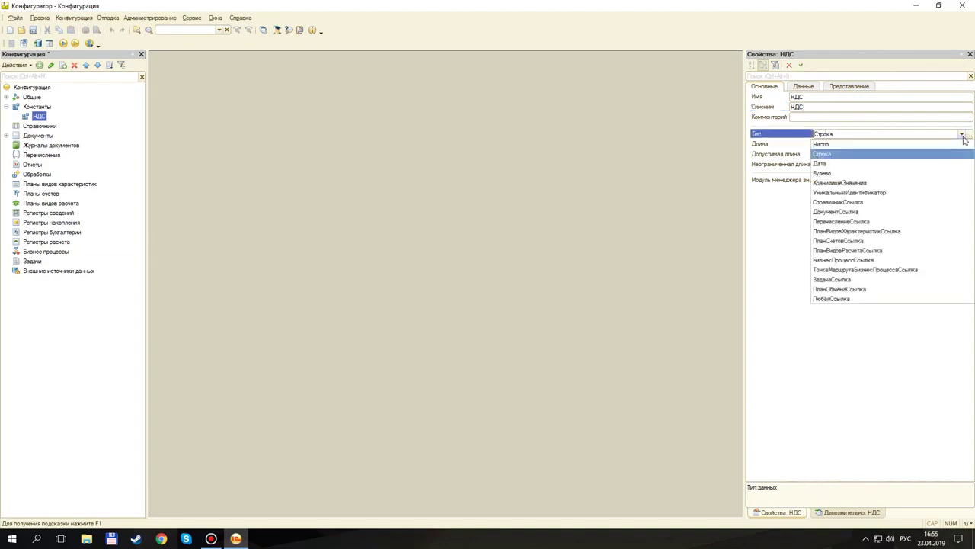
pyautogui.click(821, 146)
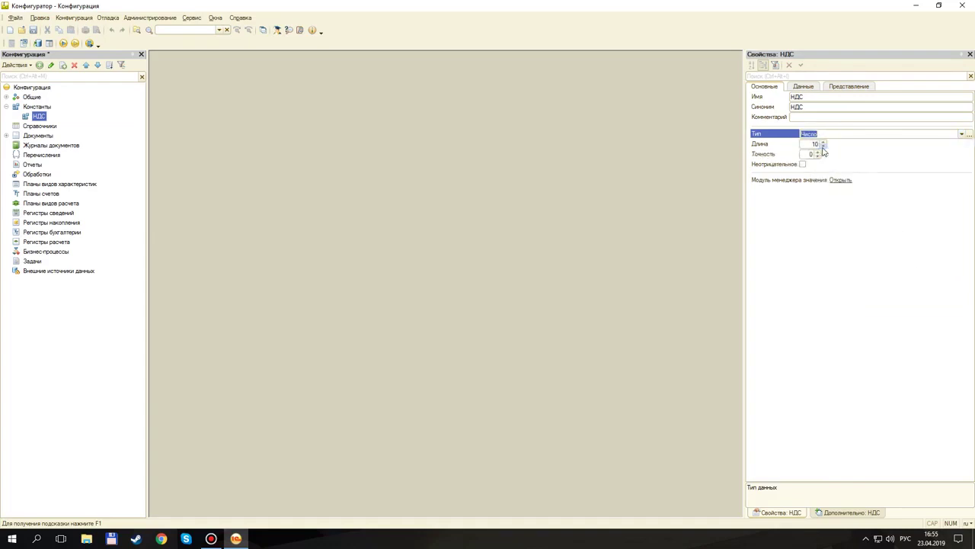
pyautogui.click(969, 135)
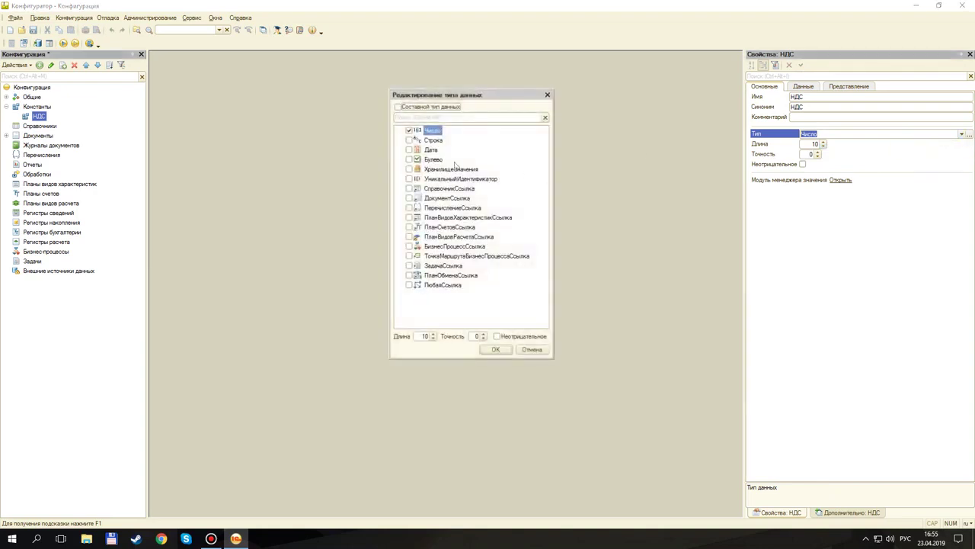
pyautogui.click(547, 94)
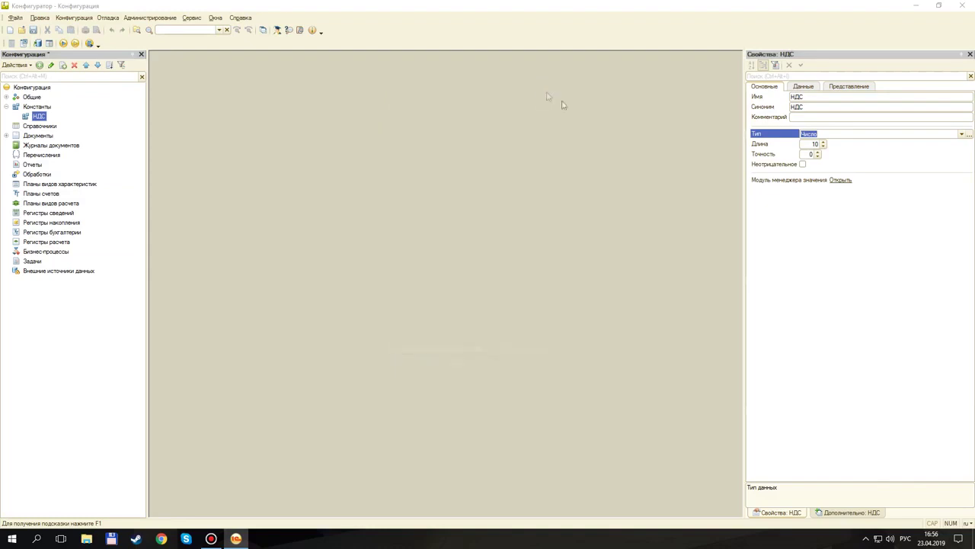
pyautogui.click(814, 154)
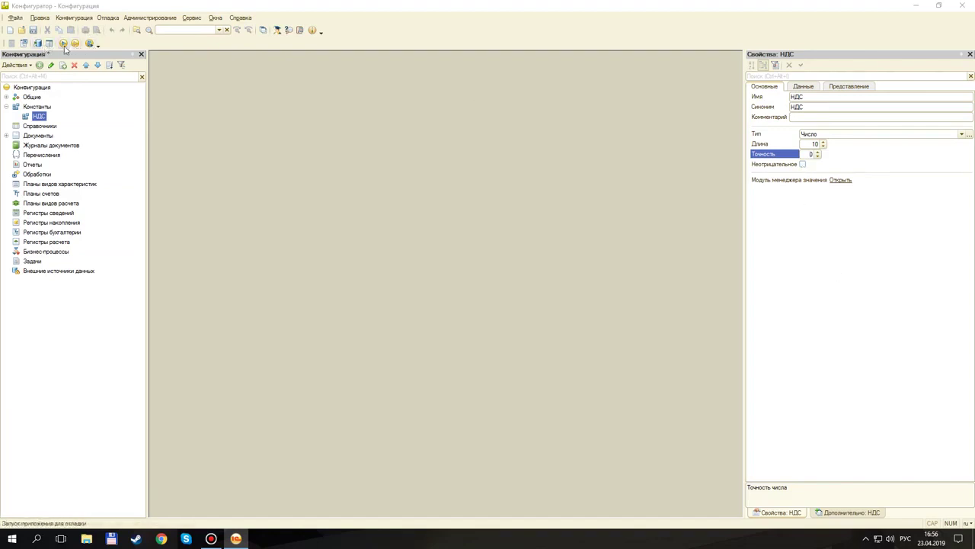
# - Update the database configuration with the НДС constant and launch the application in debug mode
pyautogui.click(64, 43)
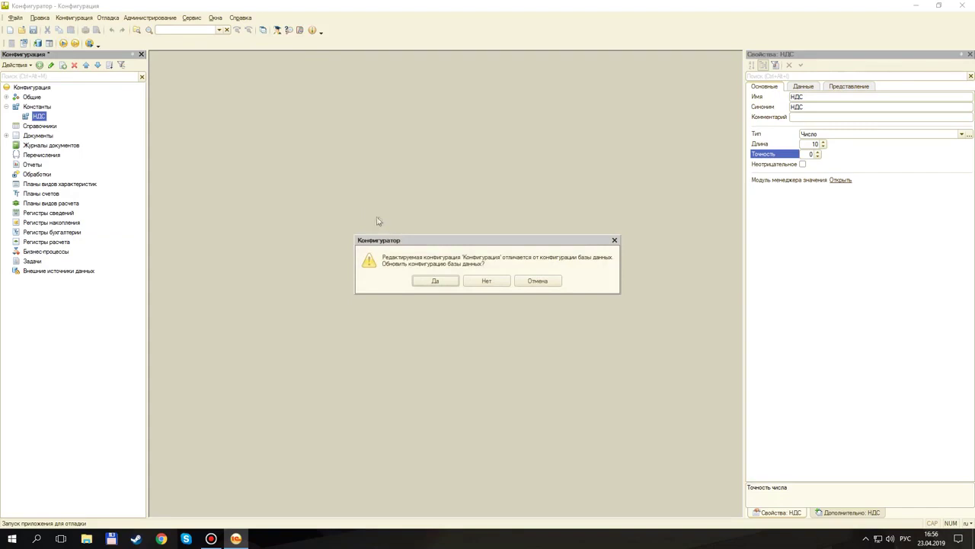
pyautogui.click(431, 282)
pyautogui.click(574, 217)
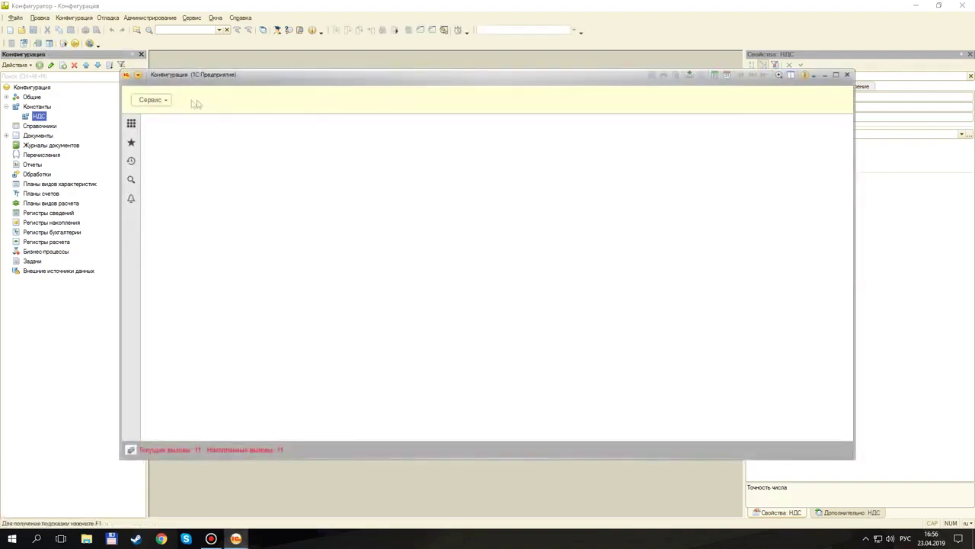
# - Set the НДС constant to 5454654 in the running application and save it
pyautogui.click(159, 102)
pyautogui.click(160, 115)
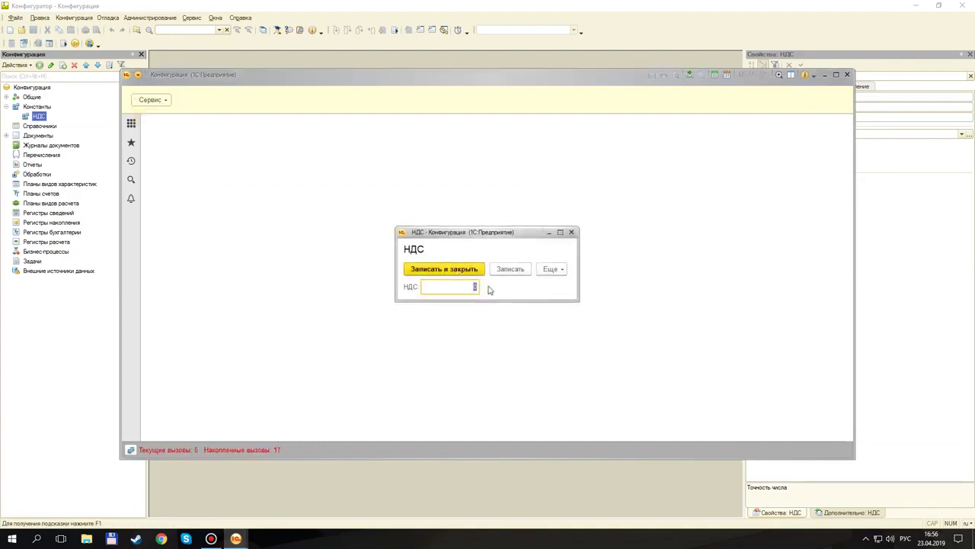
pyautogui.write('5454654')
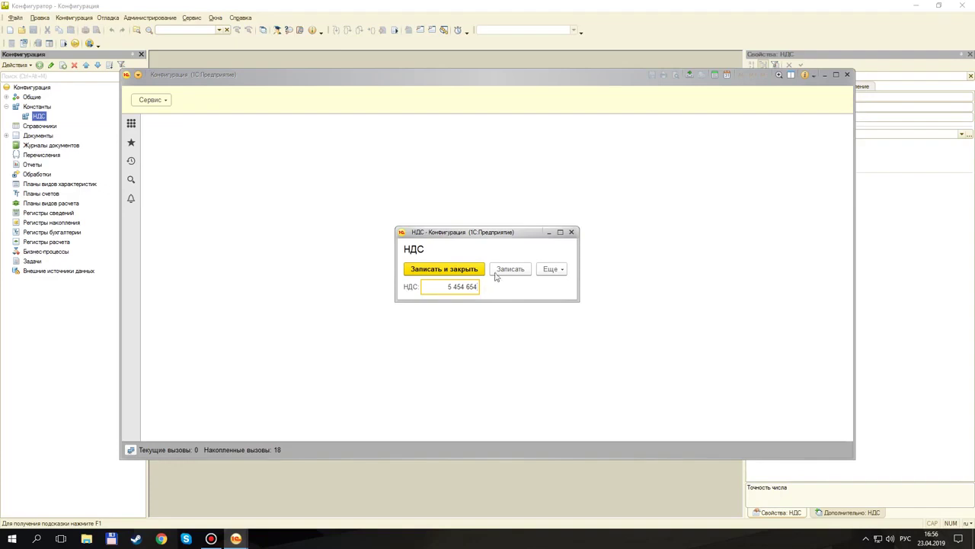
pyautogui.click(474, 269)
# - Reopen the НДС constant to check its stored value, and close its form and the running application
pyautogui.click(150, 100)
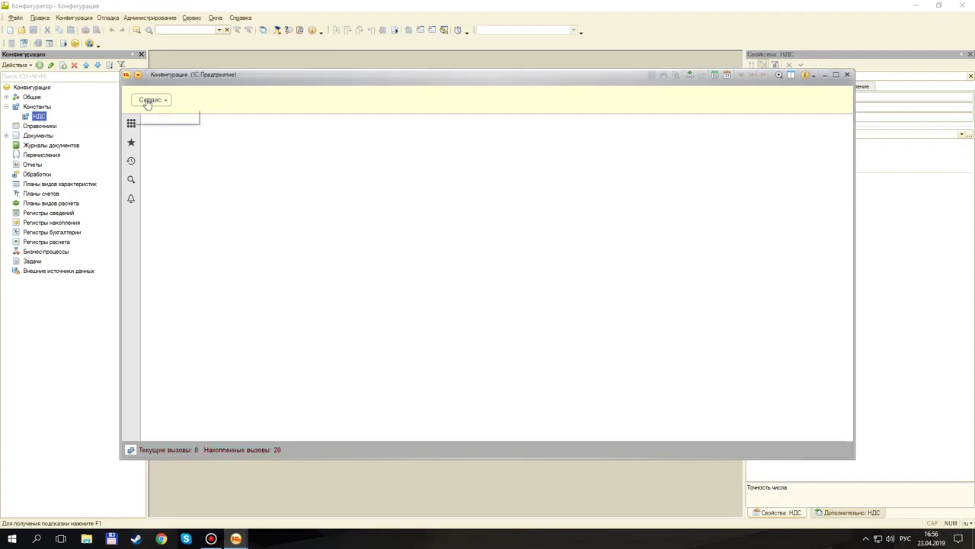
pyautogui.click(166, 119)
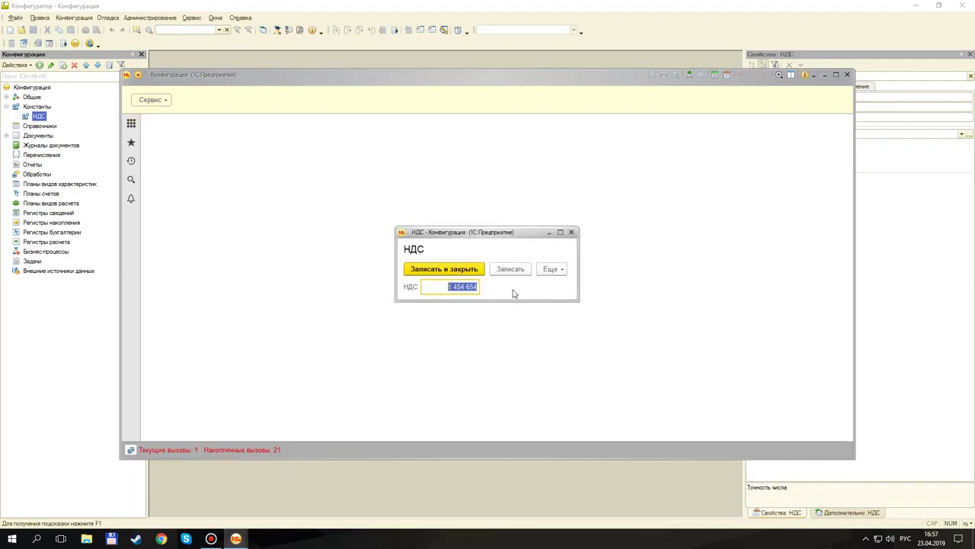
pyautogui.click(571, 231)
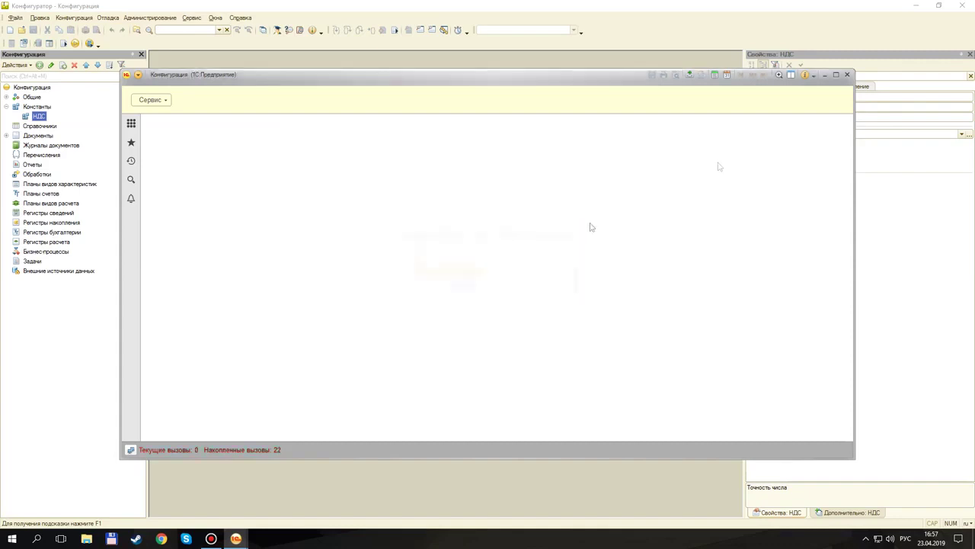
pyautogui.click(847, 74)
# - Add a new catalog under Справочники and name it Сотрудники, with the matching synonym
pyautogui.click(39, 126)
pyautogui.press('Insert')
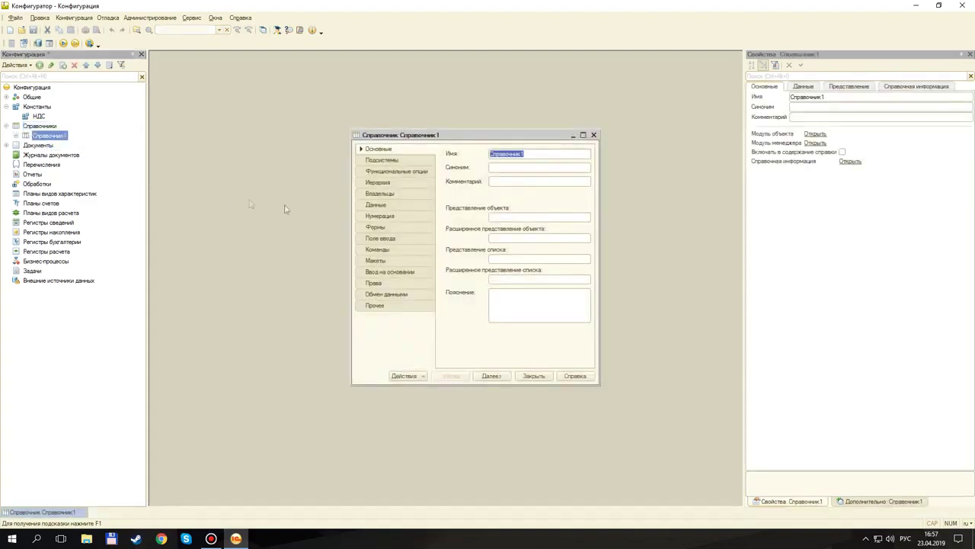
pyautogui.click(523, 154)
pyautogui.doubleClick(529, 155)
pyautogui.write('Сотрудники')
pyautogui.press('Tab')
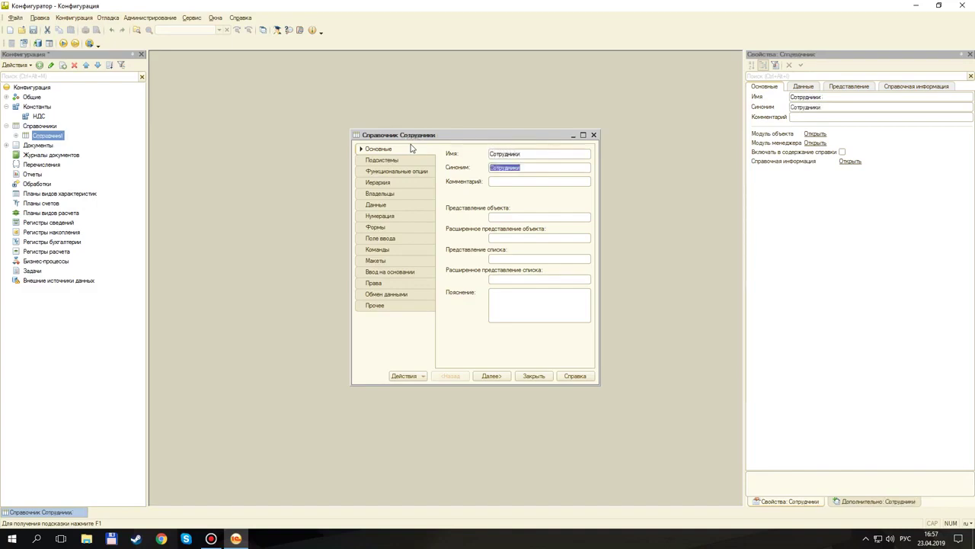
pyautogui.click(492, 179)
pyautogui.click(499, 236)
# - Update the database configuration, accepting the new Сотрудники catalog, and launch the application in debug mode
pyautogui.click(50, 44)
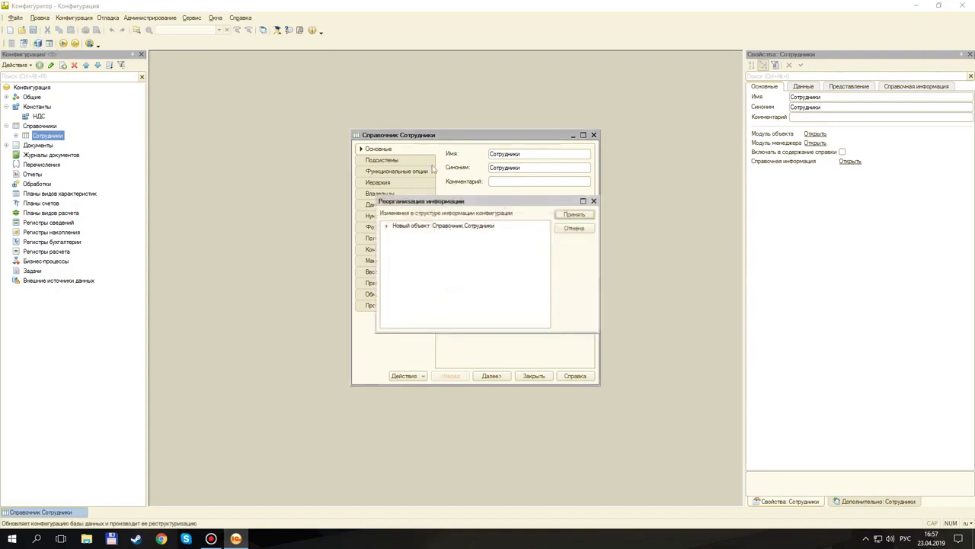
pyautogui.click(571, 216)
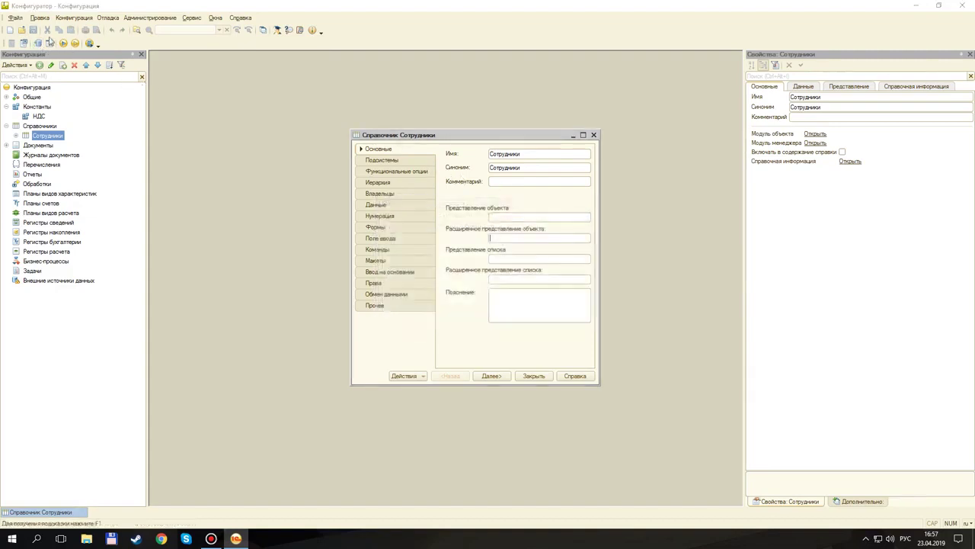
pyautogui.click(64, 44)
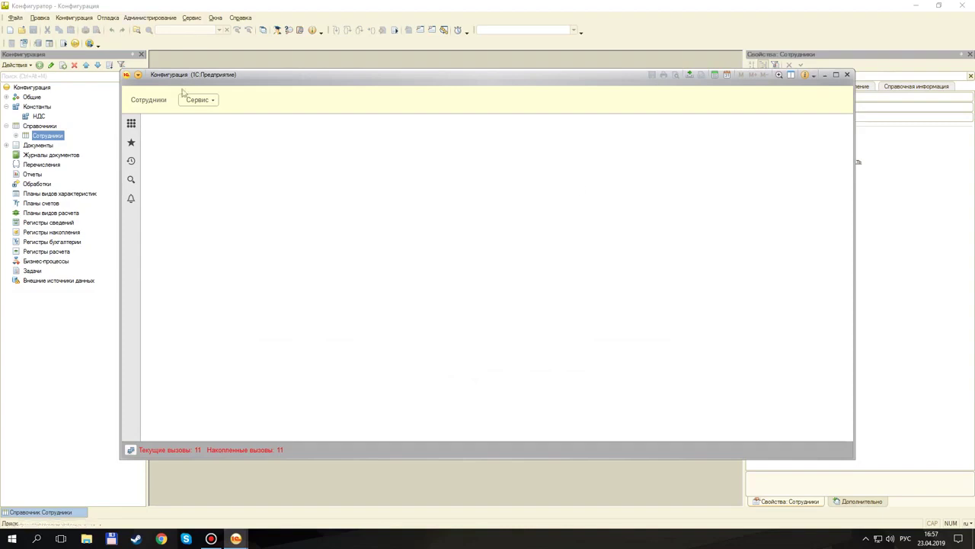
# - Create the first record in the Сотрудники catalog with an employee's first name, leave the code empty, and save it
pyautogui.click(151, 103)
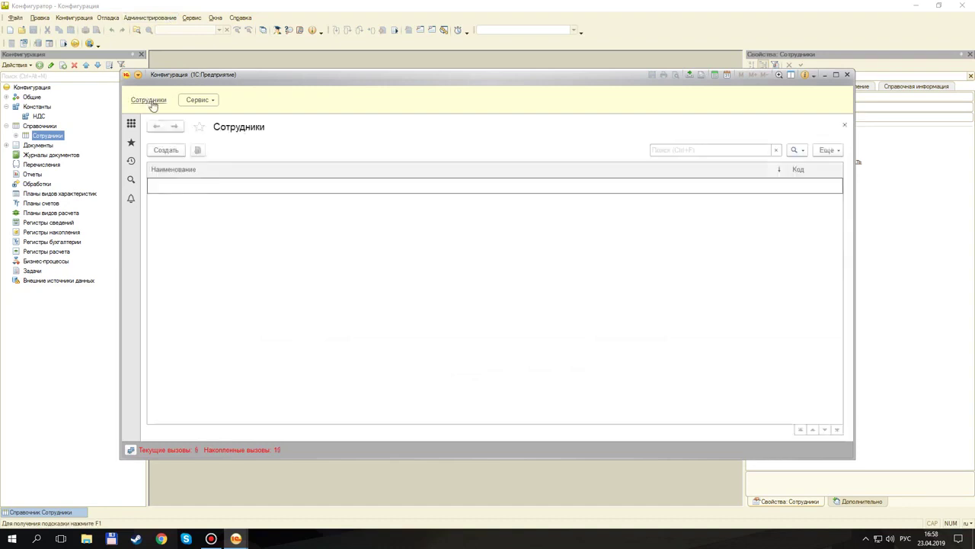
pyautogui.click(172, 150)
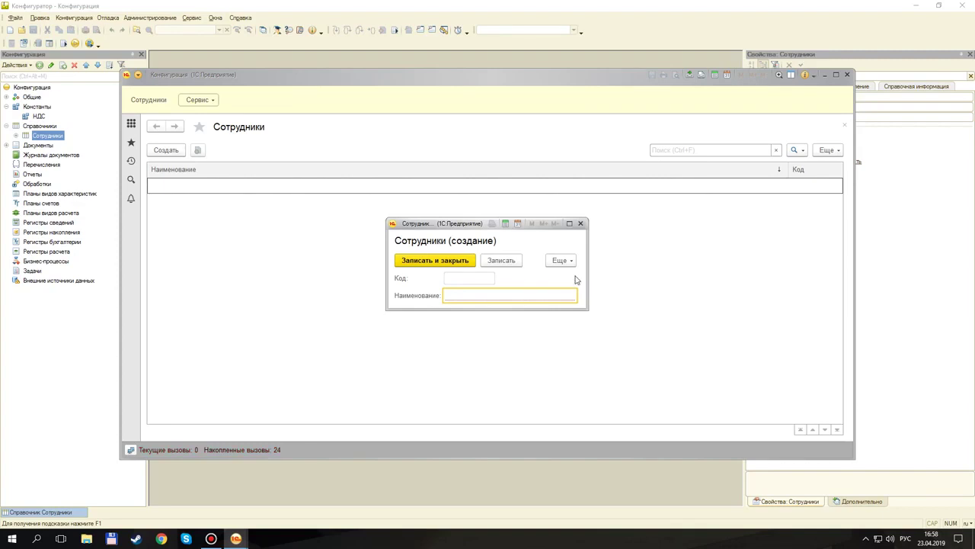
pyautogui.write('Иван')
pyautogui.click(465, 277)
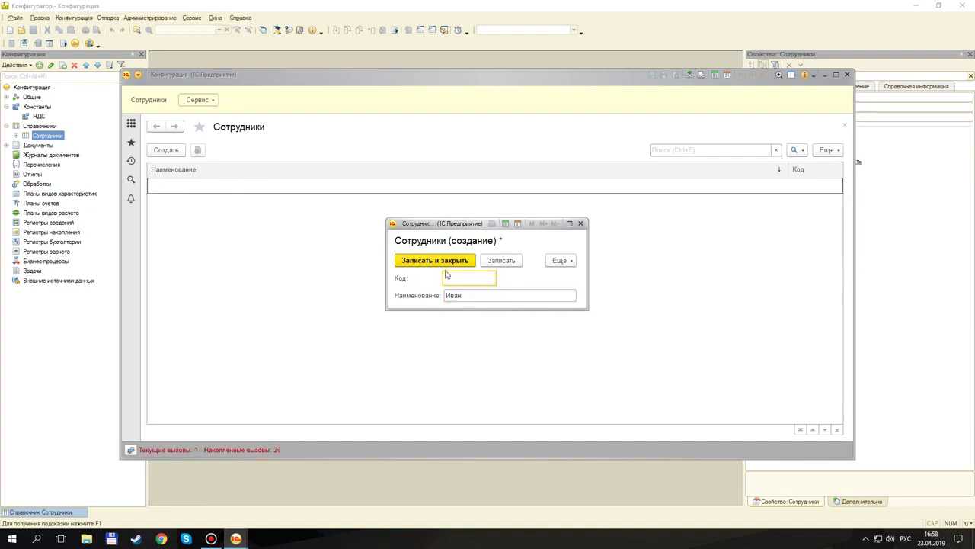
pyautogui.click(440, 260)
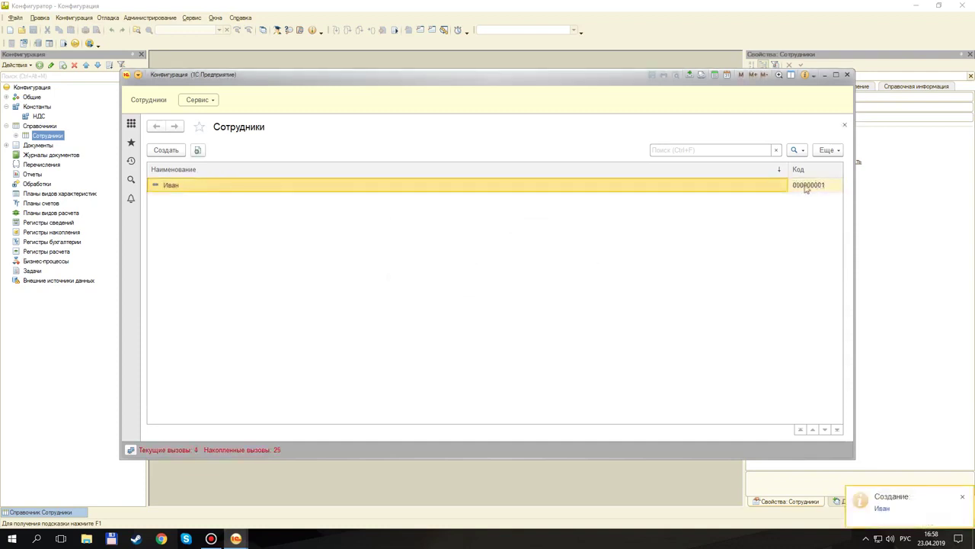
# - Create a second Сотрудники record with another employee's first name, save it, and close the running application
pyautogui.click(162, 151)
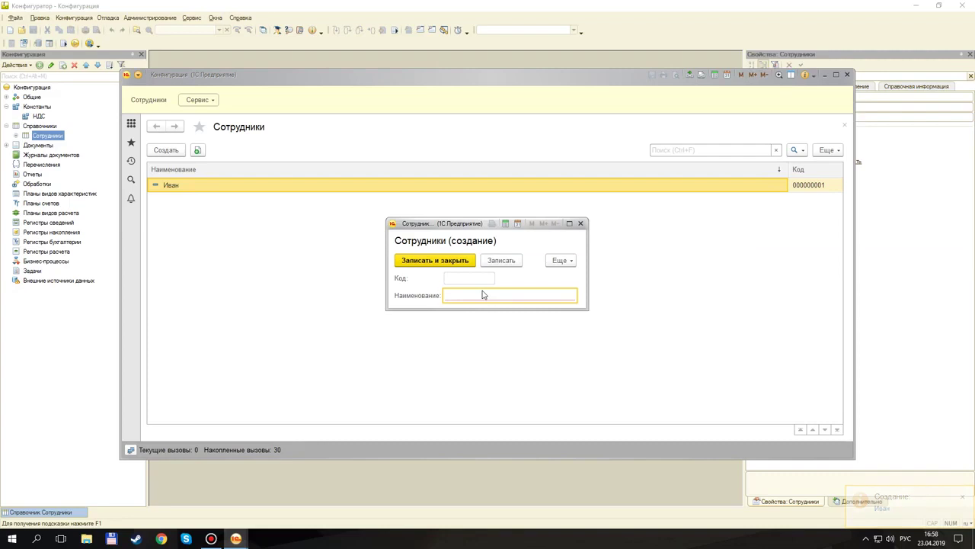
pyautogui.write('Олег')
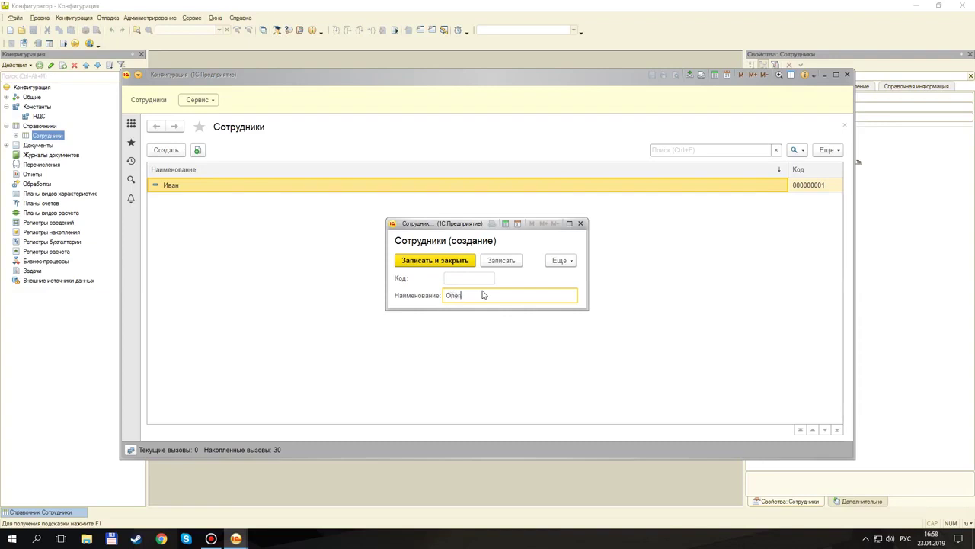
pyautogui.click(440, 262)
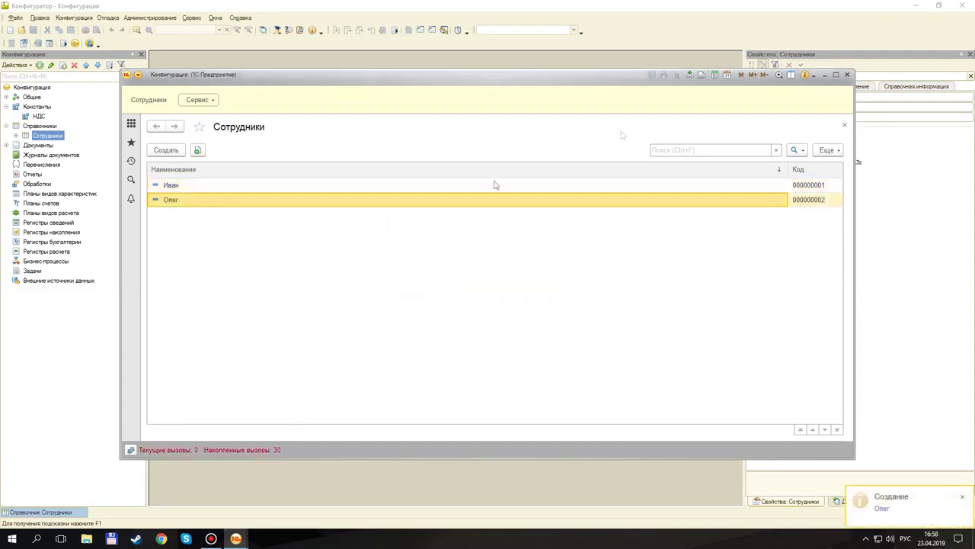
pyautogui.click(847, 74)
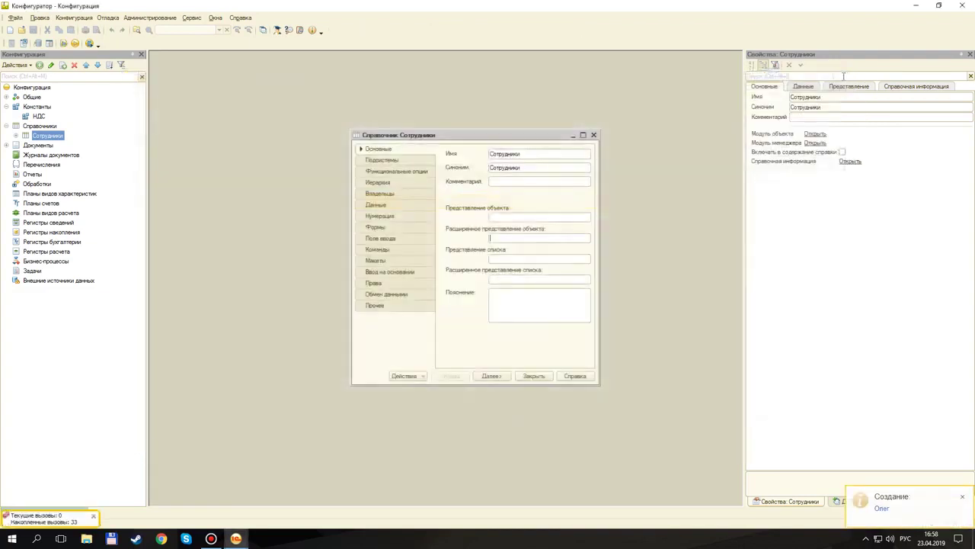
# - Make the Сотрудники catalog hierarchical with groups and elements, without limiting the number of hierarchy levels
pyautogui.click(389, 183)
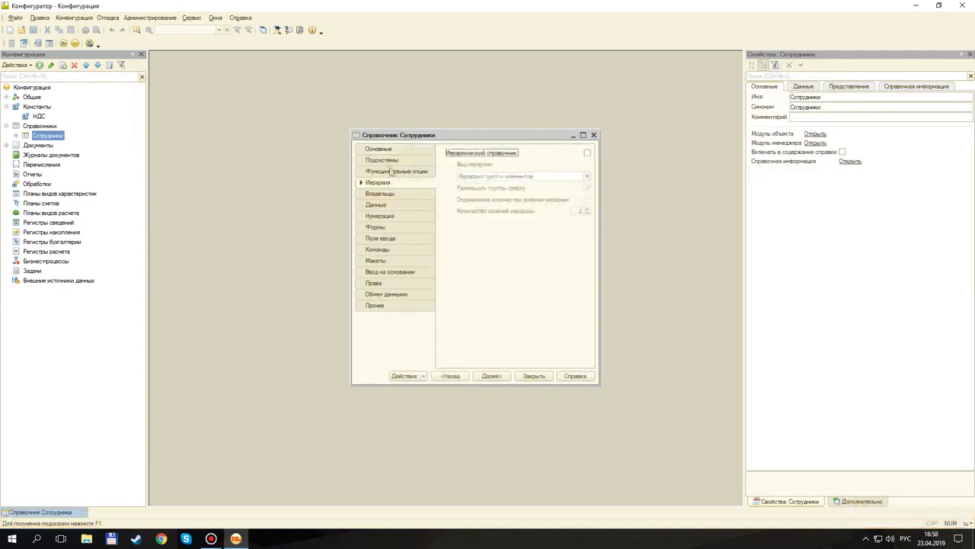
pyautogui.click(389, 161)
pyautogui.click(391, 171)
pyautogui.click(392, 183)
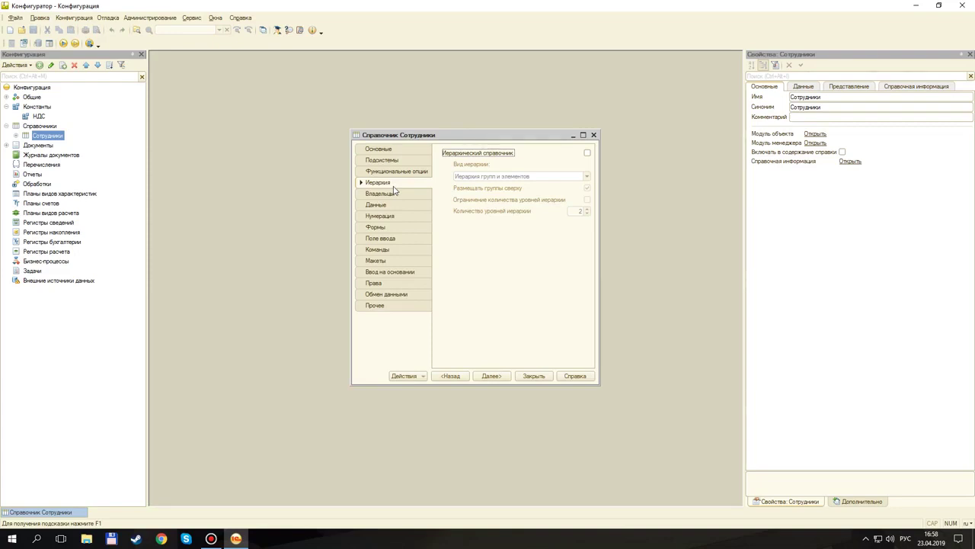
pyautogui.click(587, 153)
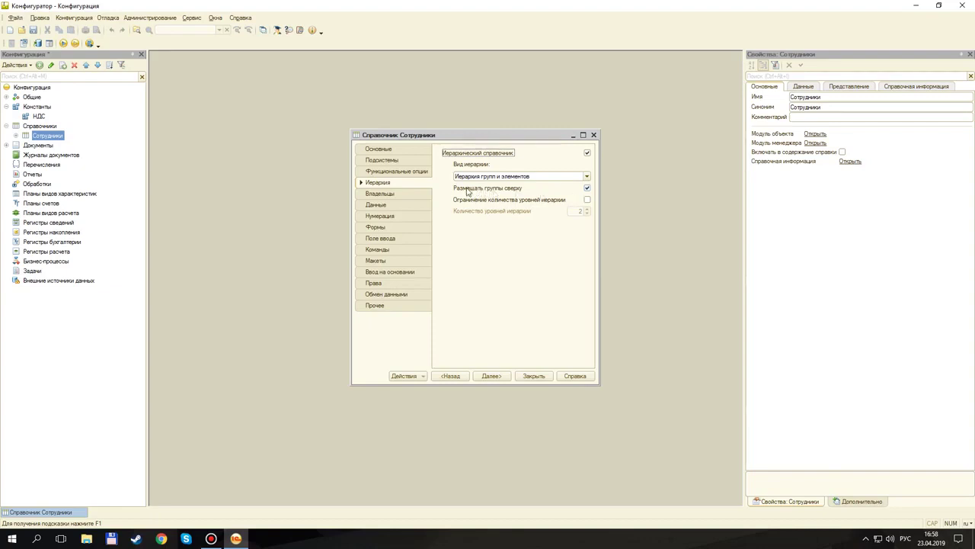
pyautogui.click(587, 201)
pyautogui.click(587, 200)
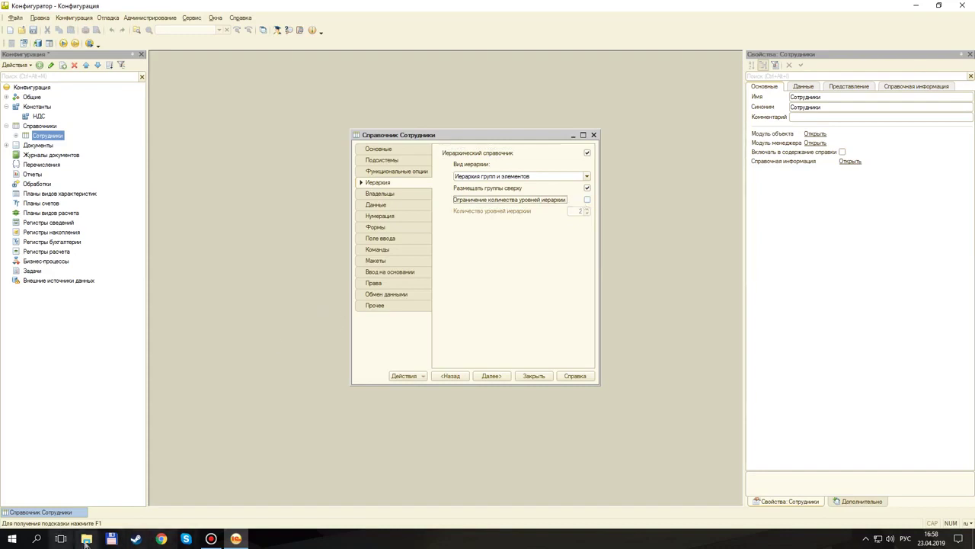
# - Update the database configuration, accepting the catalog's hierarchy change, and relaunch the application in debug mode
pyautogui.click(38, 44)
pyautogui.click(573, 215)
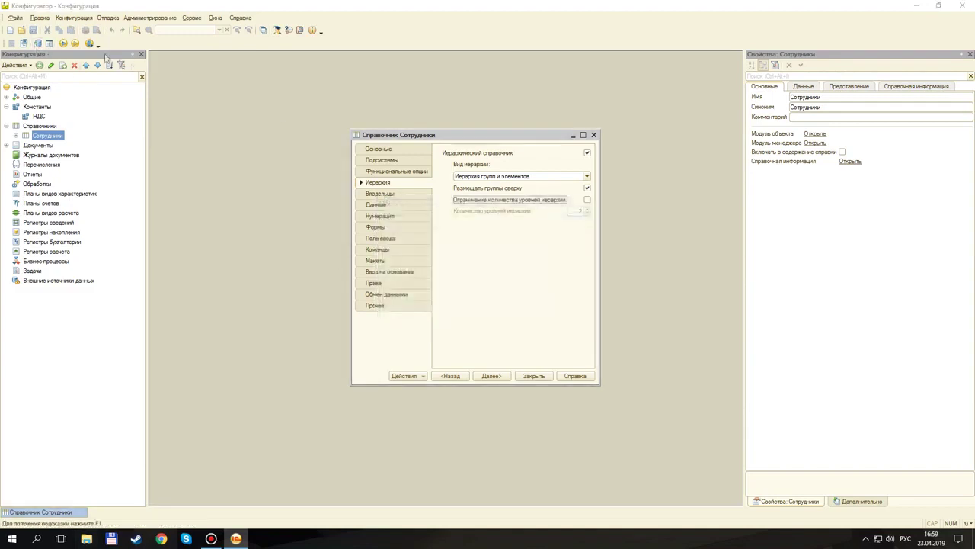
pyautogui.click(63, 44)
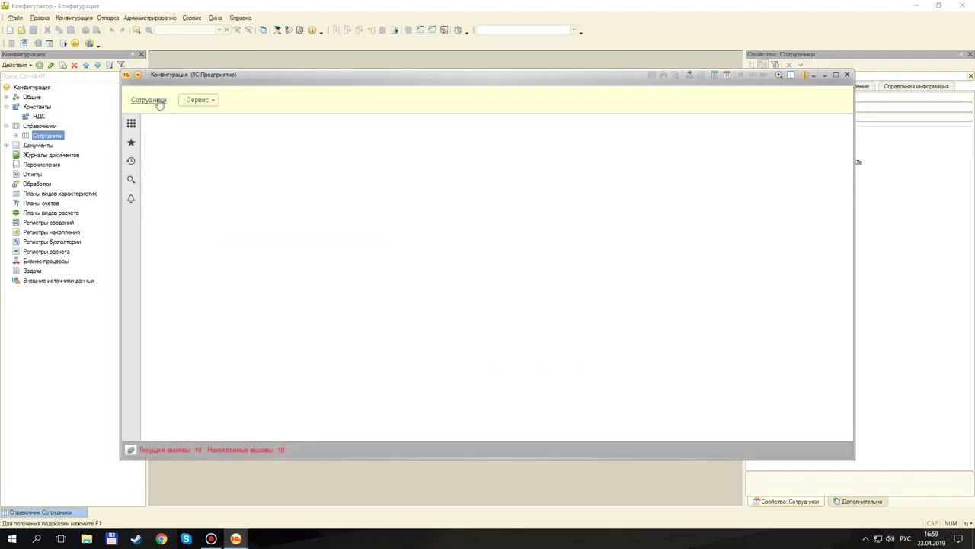
# - Create a group named Менеджеры in the Сотрудники catalog and save it
pyautogui.click(154, 102)
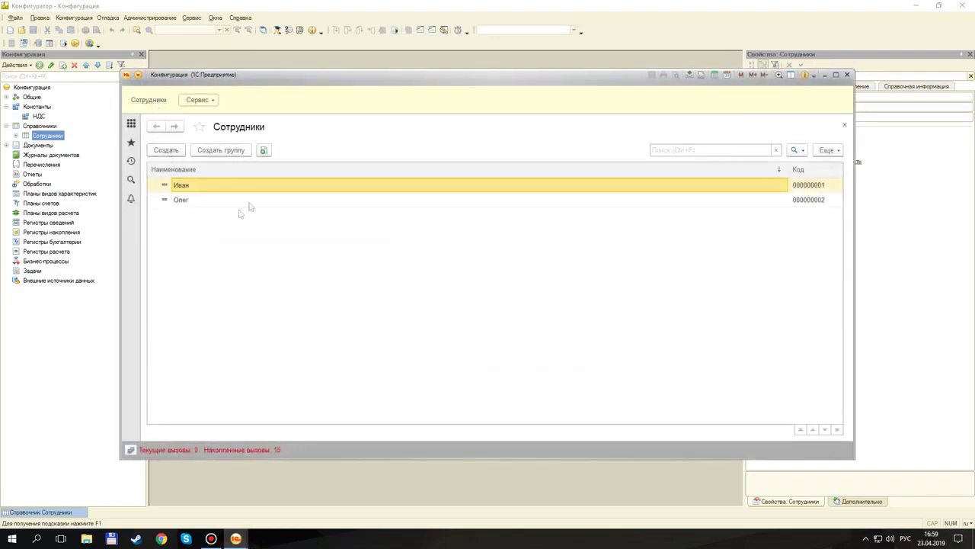
pyautogui.click(222, 151)
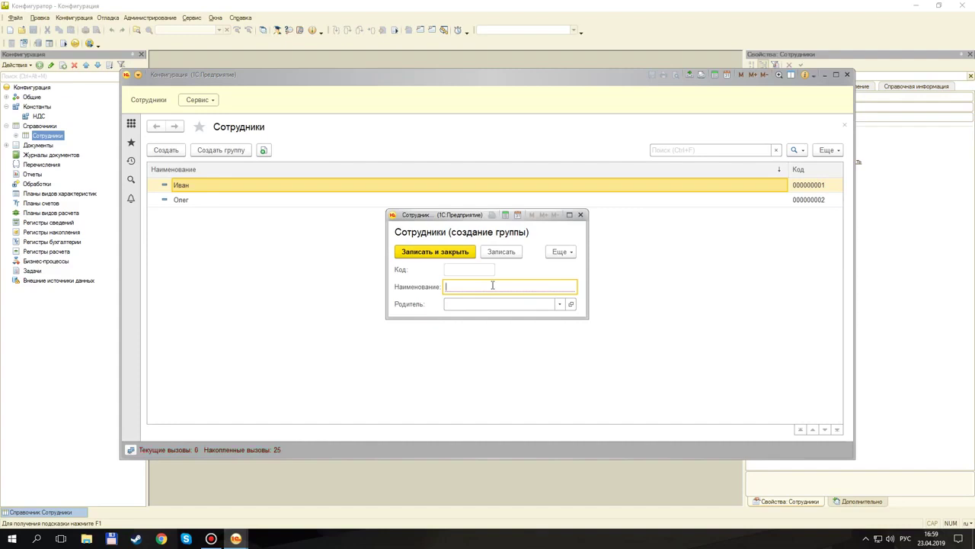
pyautogui.write('Менеджеры')
pyautogui.click(456, 254)
# - Move the first employee into the Менеджеры group, set that group as the second employee's parent, and check the group's contents
pyautogui.moveTo(172, 200); pyautogui.dragTo(220, 189)
pyautogui.doubleClick(191, 202)
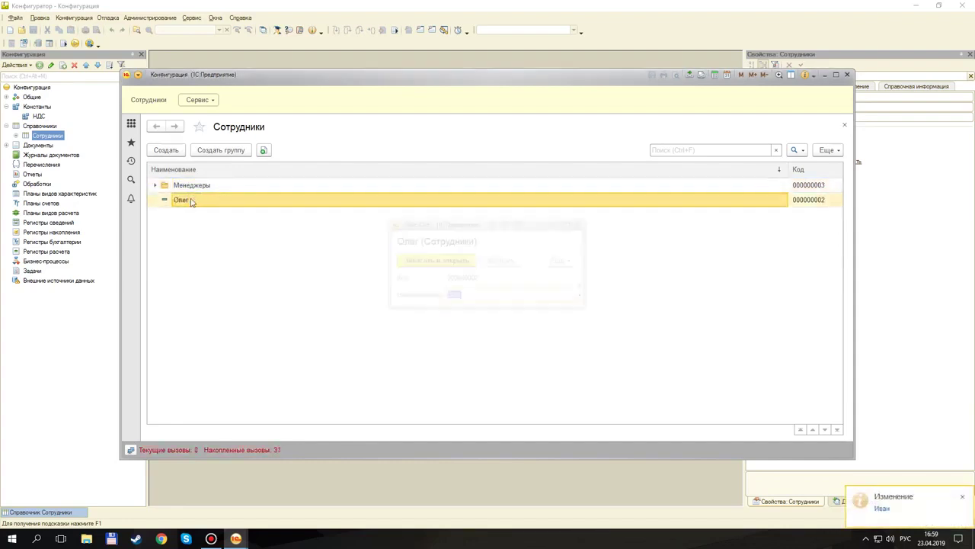
pyautogui.moveTo(524, 310); pyautogui.dragTo(524, 328)
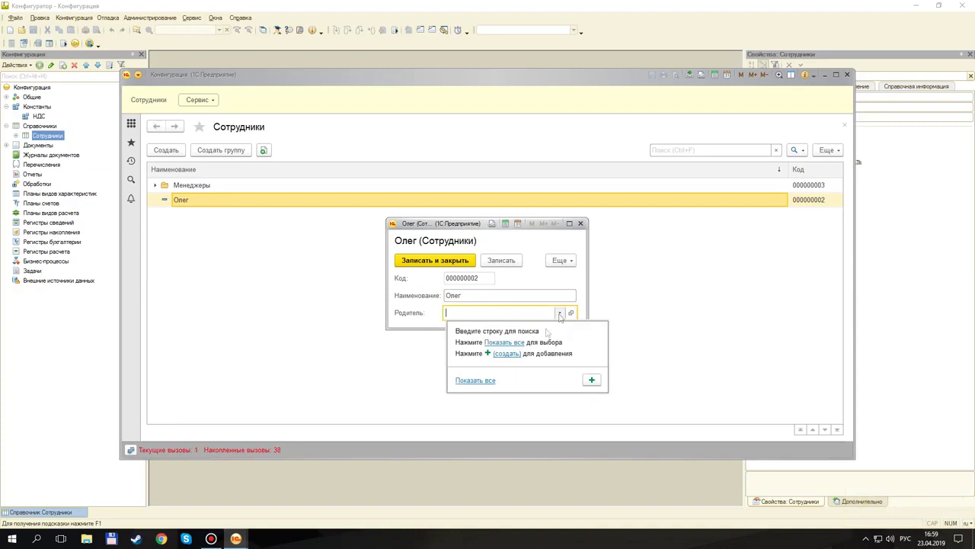
pyautogui.click(476, 380)
pyautogui.click(397, 189)
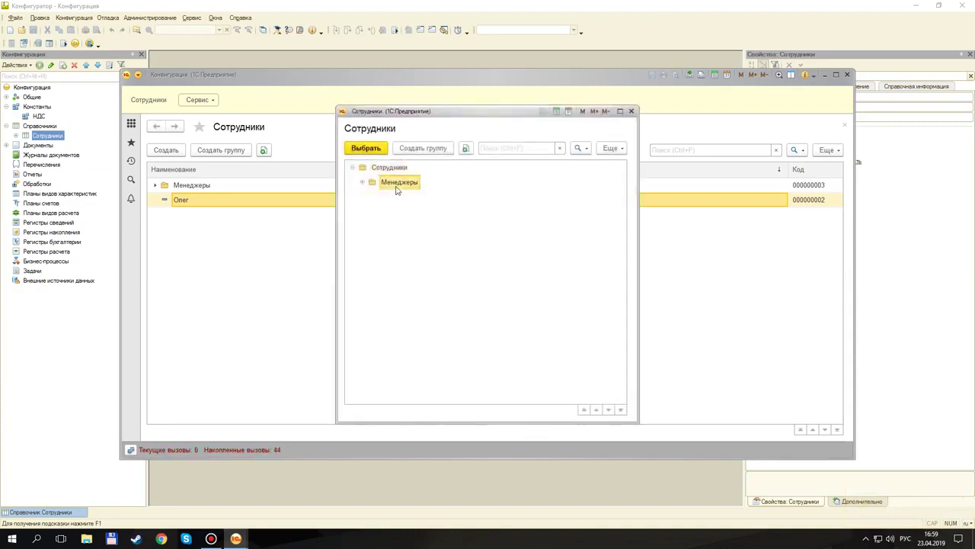
pyautogui.doubleClick(396, 186)
pyautogui.click(447, 263)
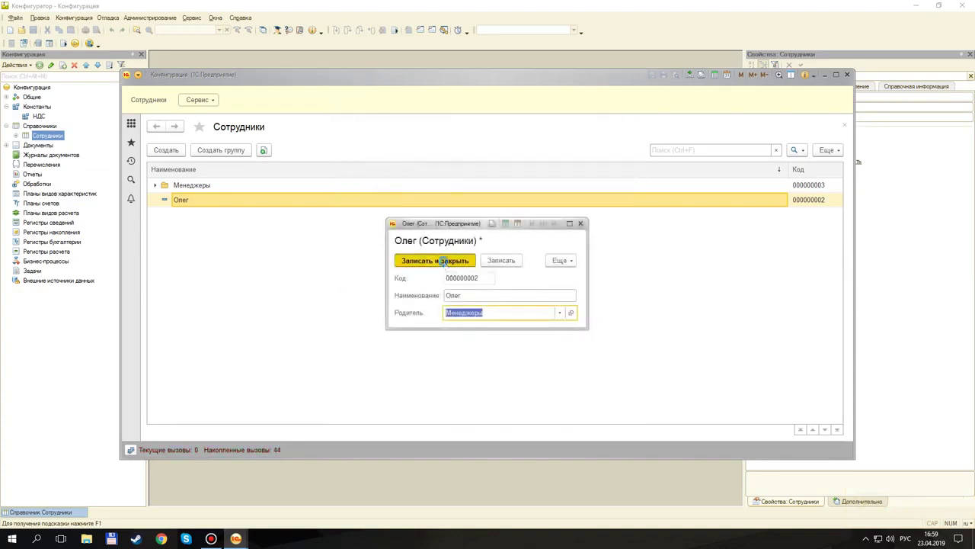
pyautogui.click(156, 185)
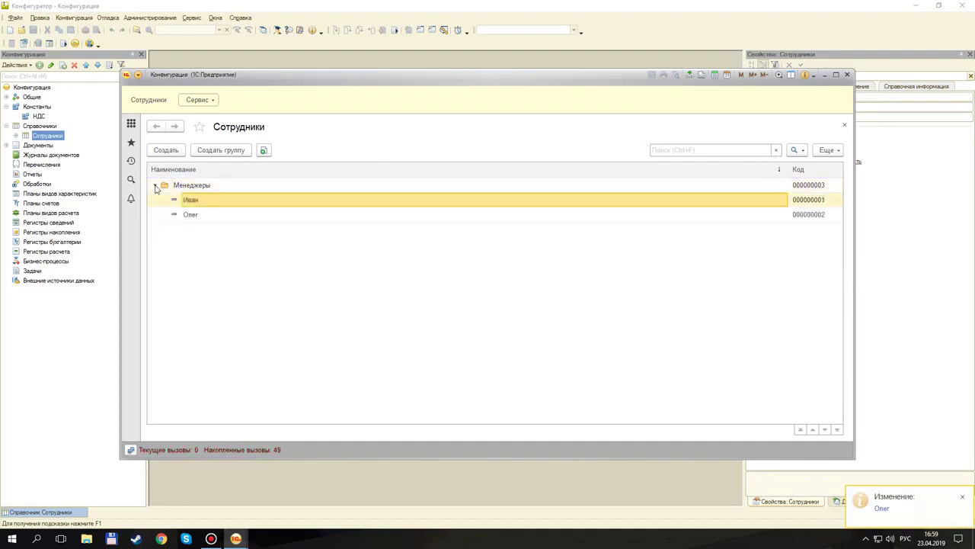
pyautogui.click(157, 185)
# - Create a group named Админы in the Сотрудники catalog and save it
pyautogui.click(221, 150)
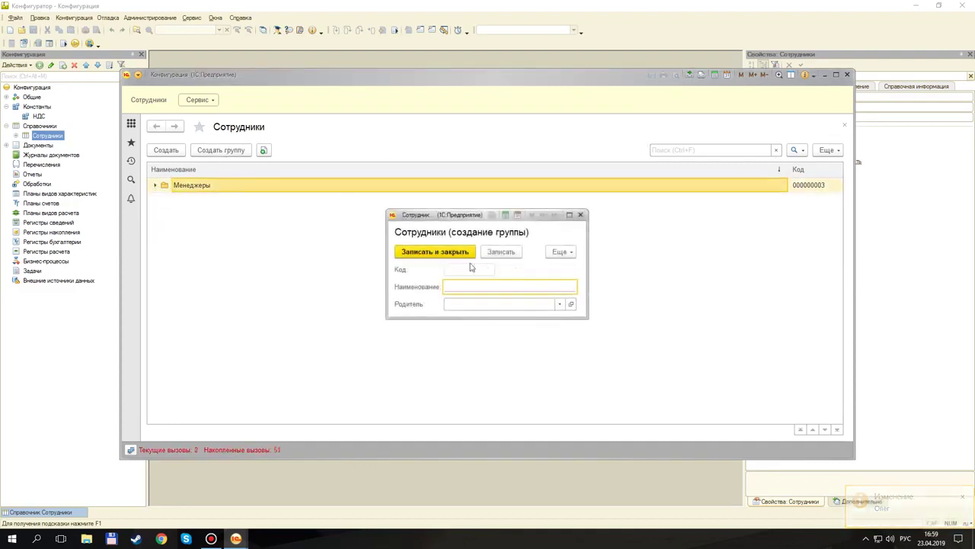
pyautogui.write('Адм')
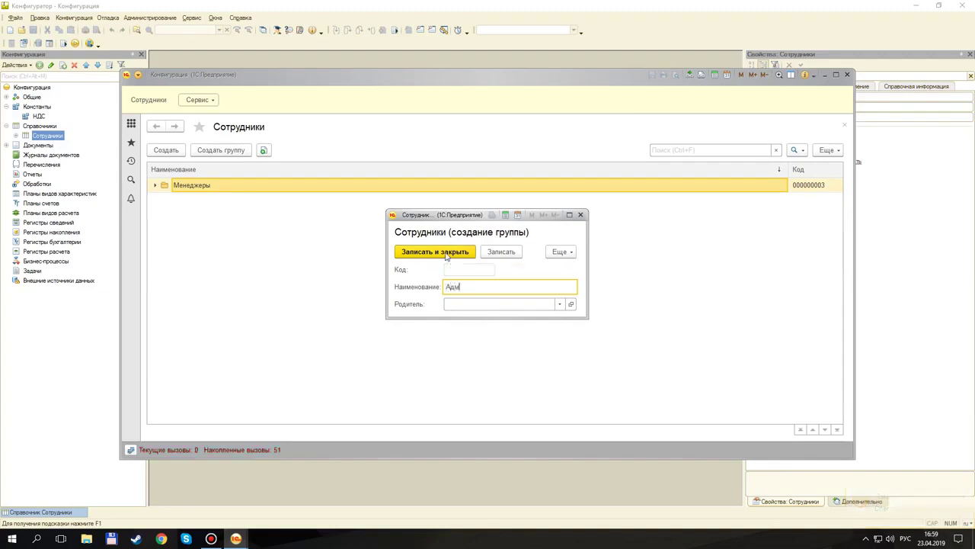
pyautogui.write('ины')
pyautogui.click(445, 253)
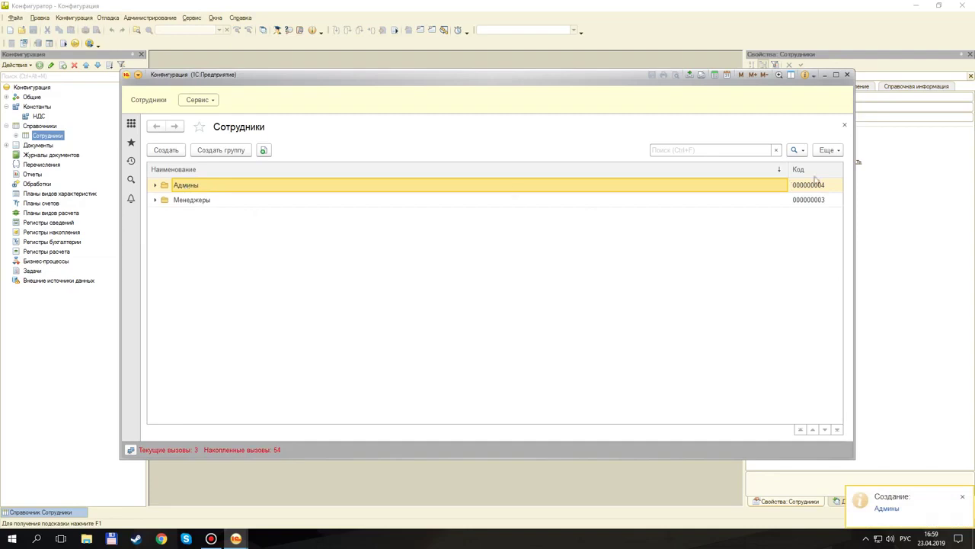
# - Check the contents of the Админы group and return to the full list of groups
pyautogui.click(157, 186)
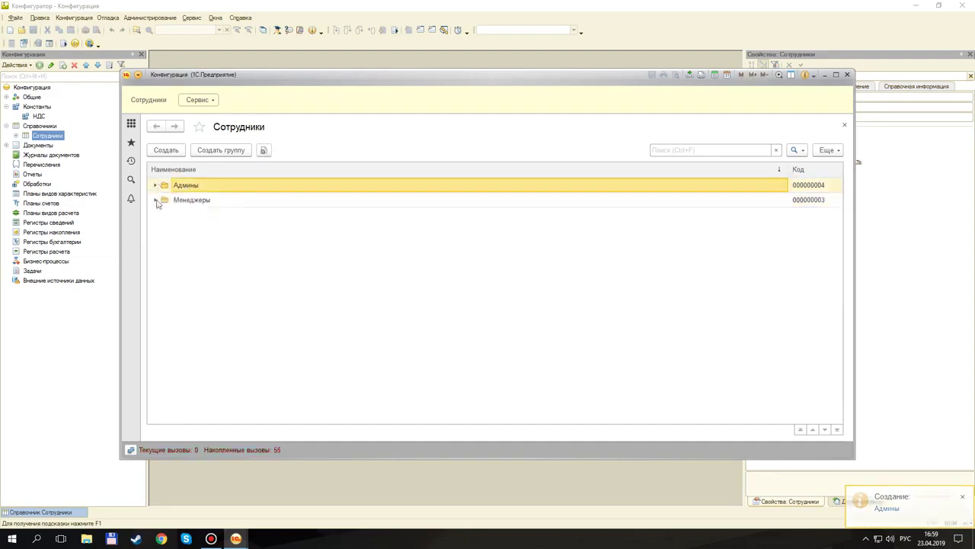
pyautogui.click(155, 186)
pyautogui.click(154, 186)
pyautogui.click(154, 186)
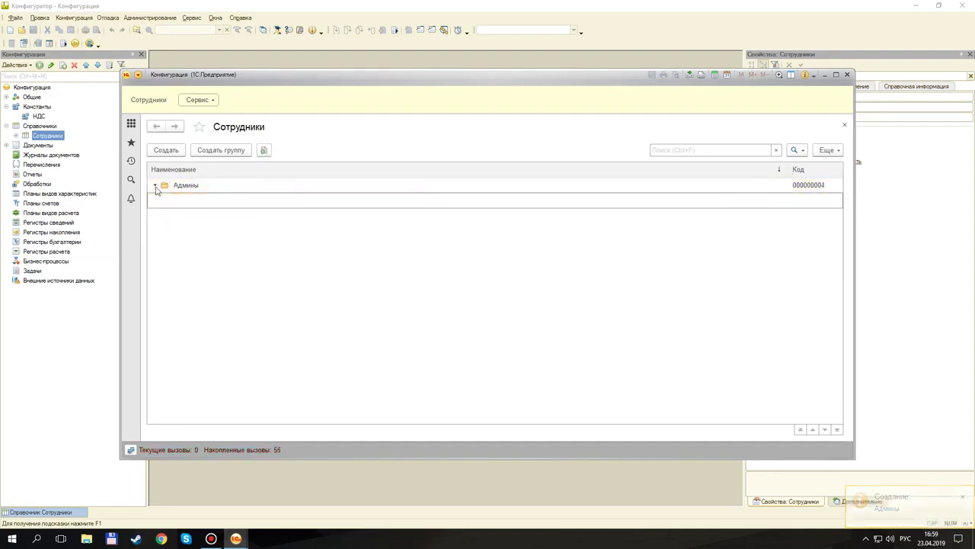
pyautogui.click(155, 187)
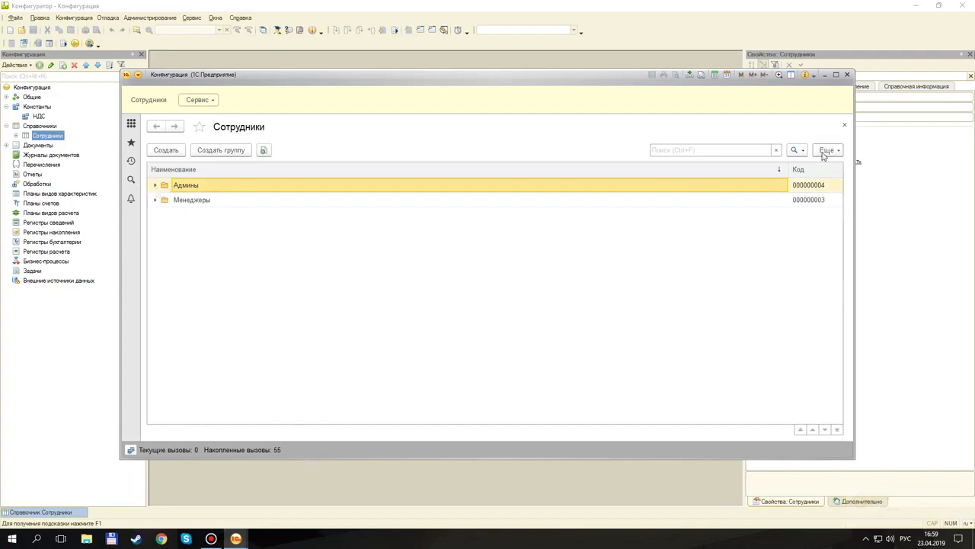
# - Switch the Сотрудники list to the tree view mode, expand the Менеджеры group, and close the running application
pyautogui.click(824, 151)
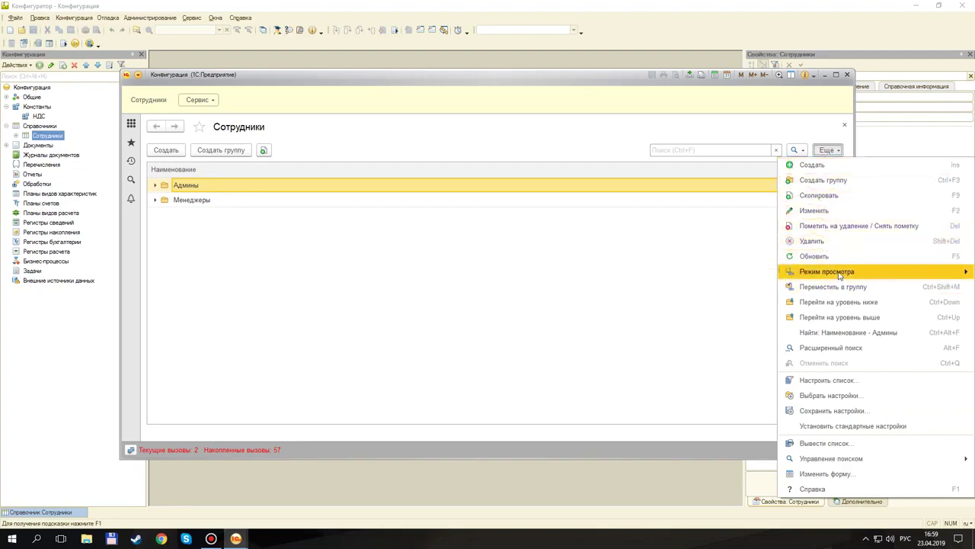
pyautogui.moveTo(840, 274)
pyautogui.click(697, 304)
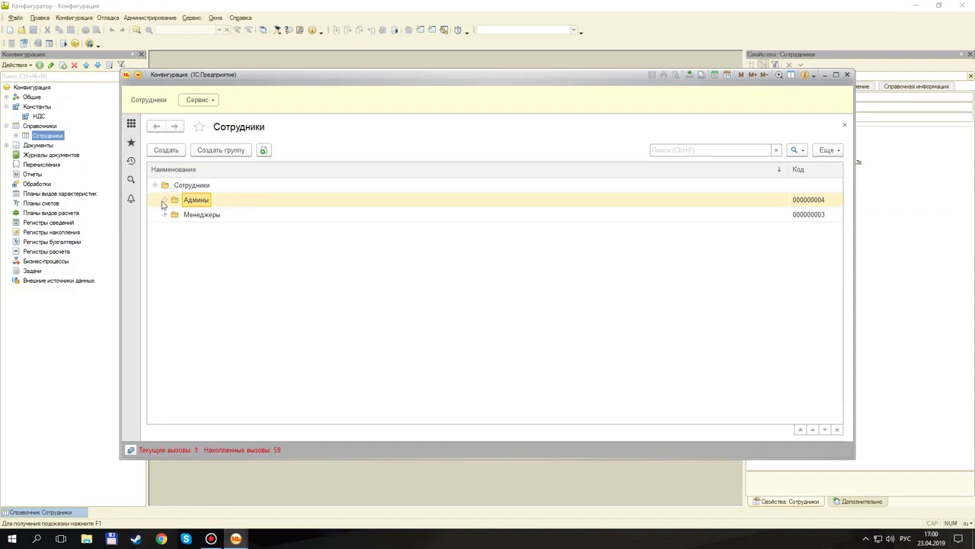
pyautogui.click(164, 216)
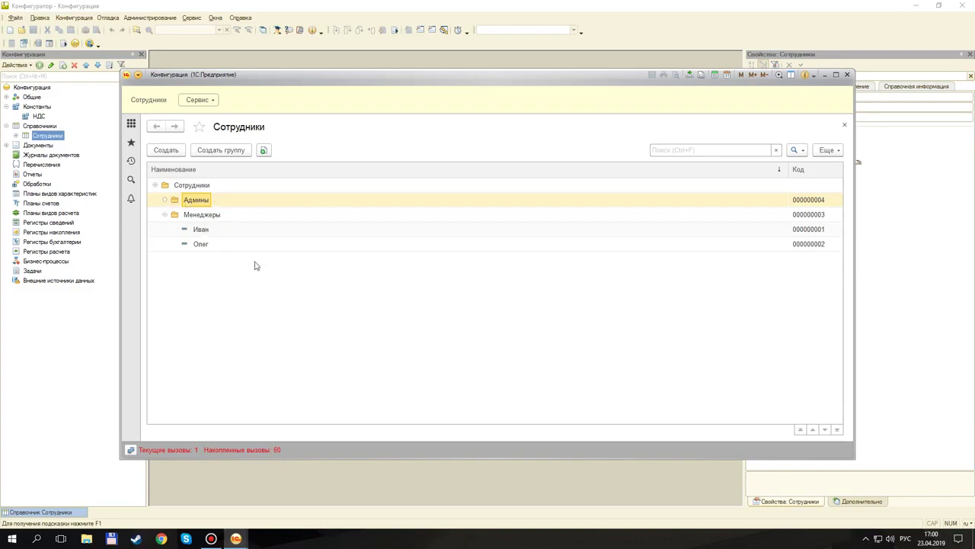
pyautogui.click(846, 75)
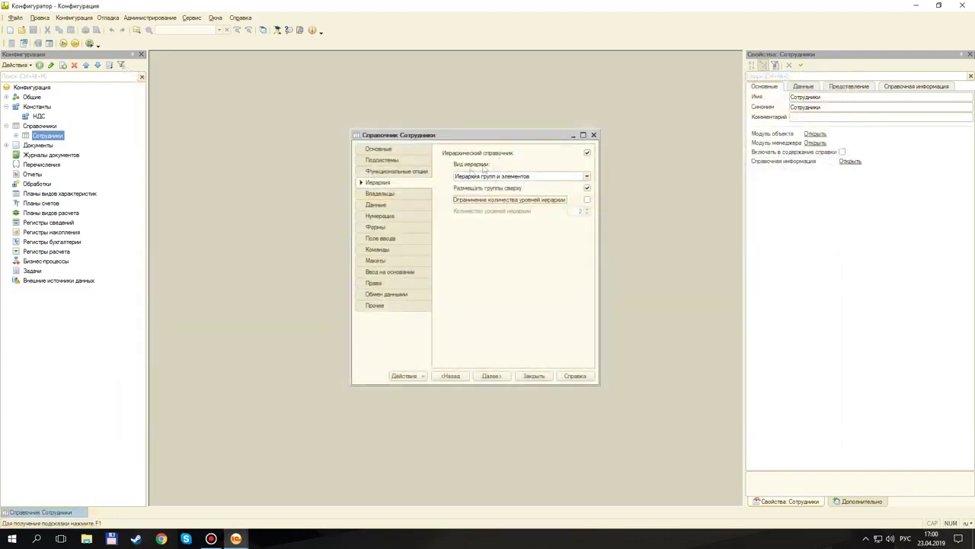
# - Set the name length (Длина наименования) of the Сотрудники catalog to 150 in its data settings
pyautogui.click(405, 196)
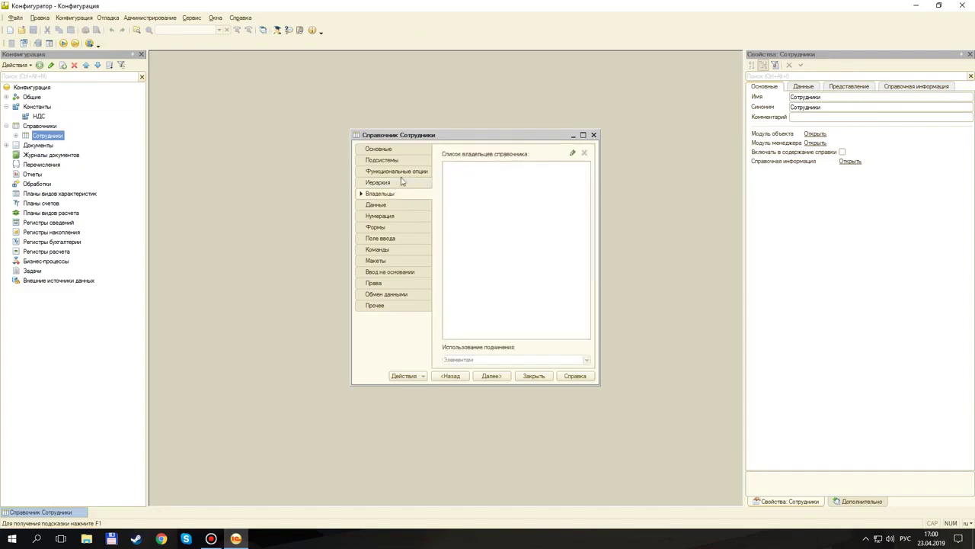
pyautogui.click(403, 208)
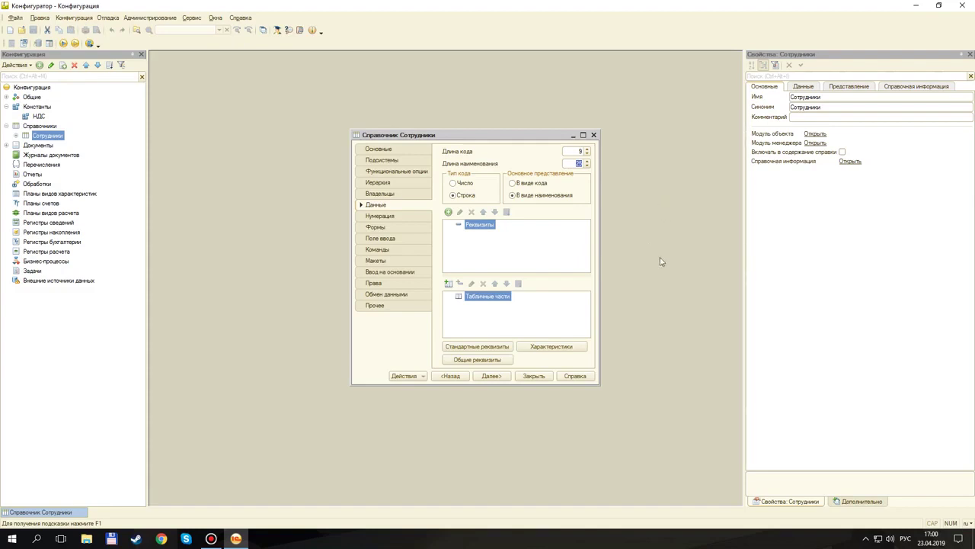
pyautogui.write('0')
pyautogui.press('Tab')
# - Set the synonym of the catalog's standard attribute Наименование to ФИО and review its usage and presentation properties
pyautogui.moveTo(484, 137); pyautogui.dragTo(285, 61)
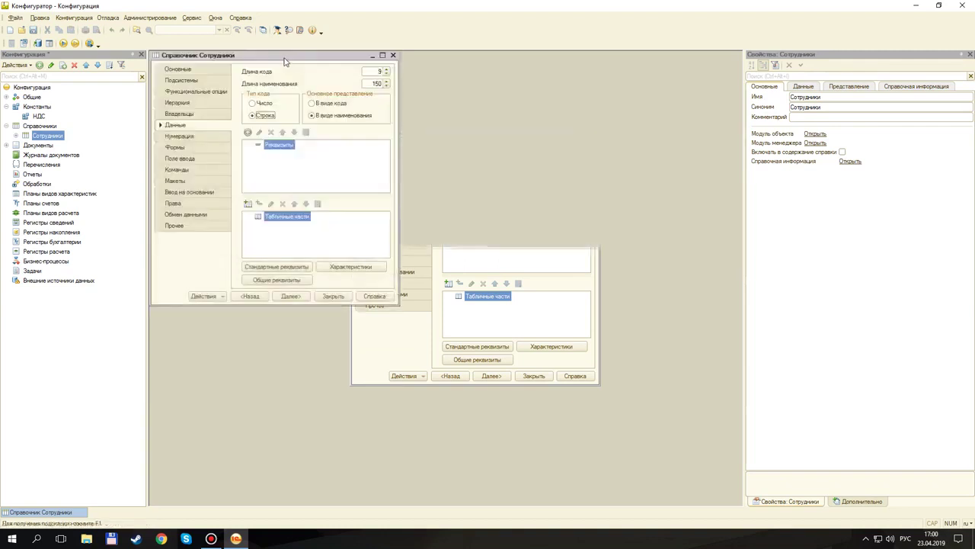
pyautogui.click(298, 266)
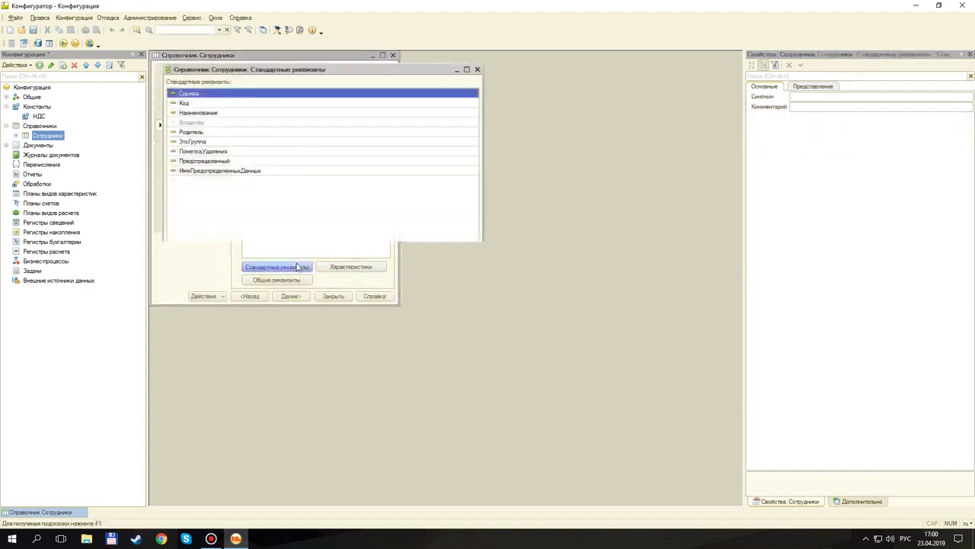
pyautogui.moveTo(308, 66)
pyautogui.mouseDown()
pyautogui.moveTo(377, 57)
pyautogui.moveTo(296, 51)
pyautogui.mouseUp()
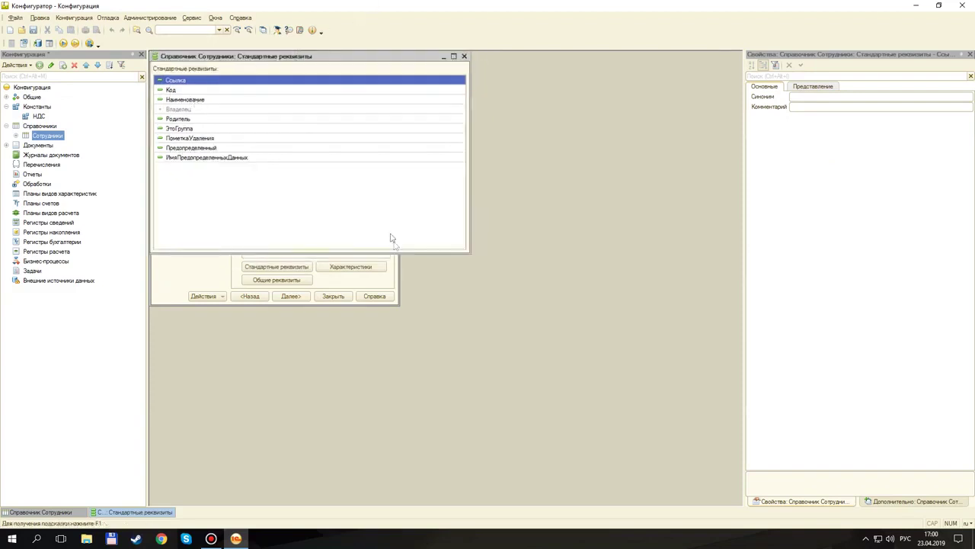
pyautogui.moveTo(253, 58); pyautogui.dragTo(268, 270)
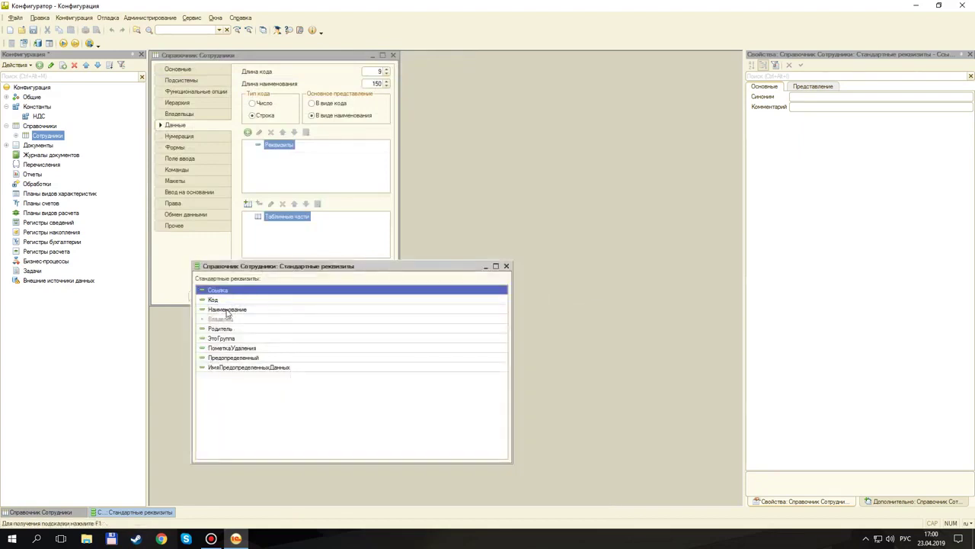
pyautogui.click(226, 310)
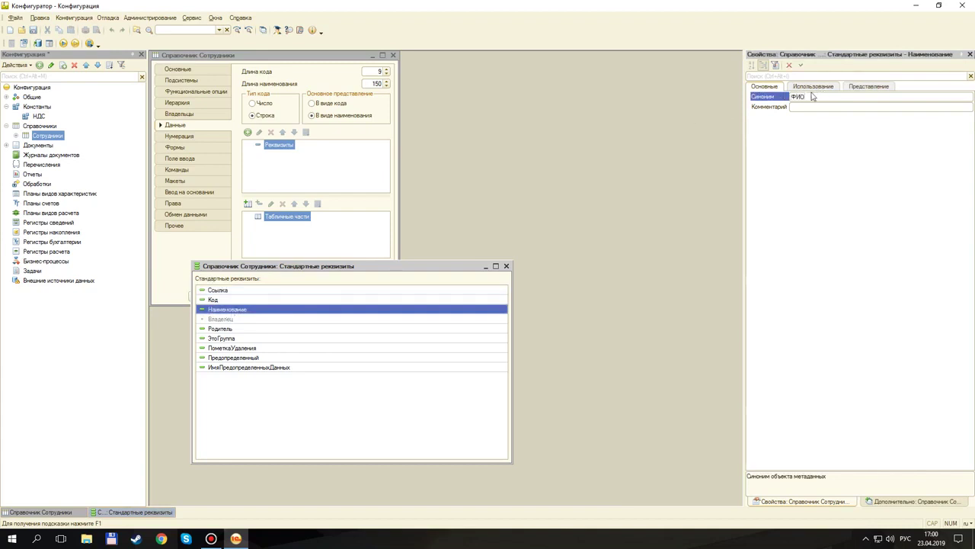
pyautogui.click(884, 86)
pyautogui.click(819, 87)
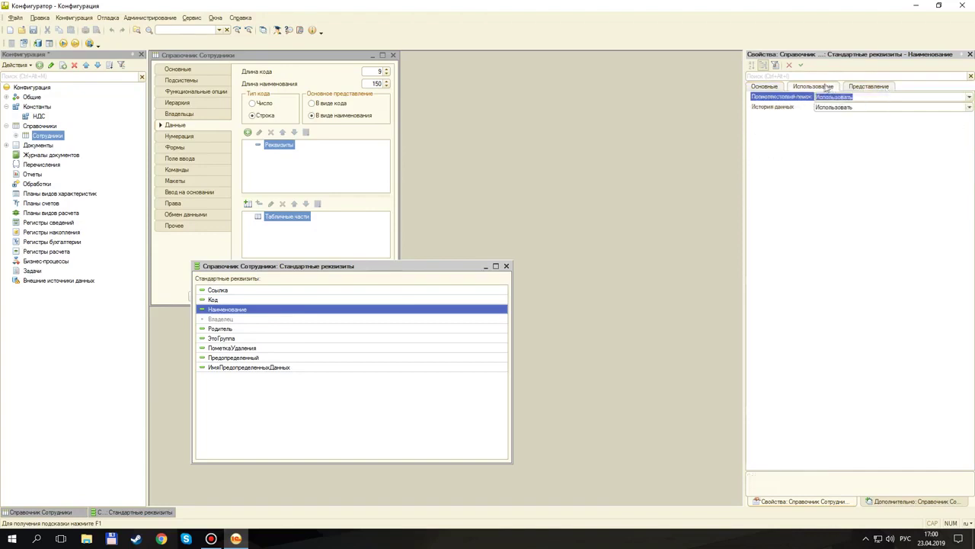
pyautogui.click(868, 88)
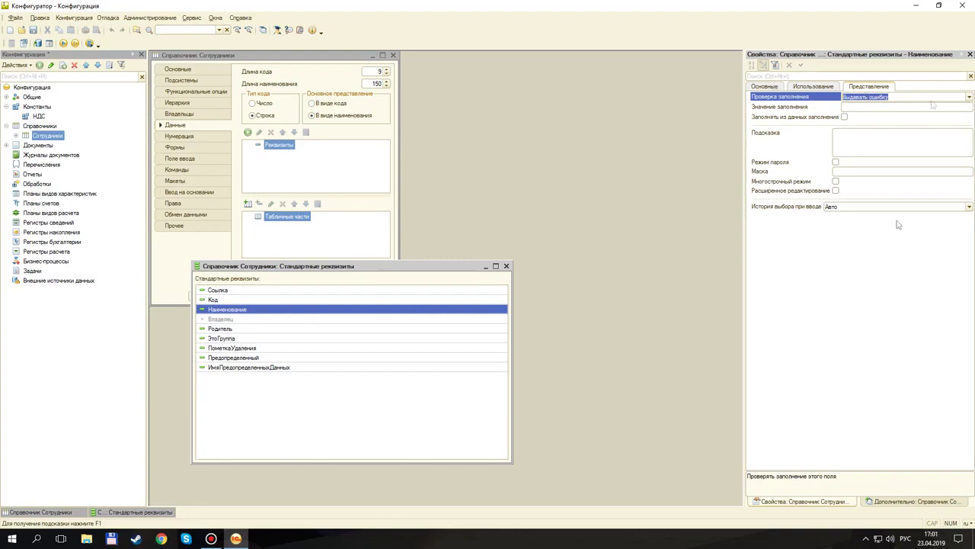
pyautogui.click(765, 86)
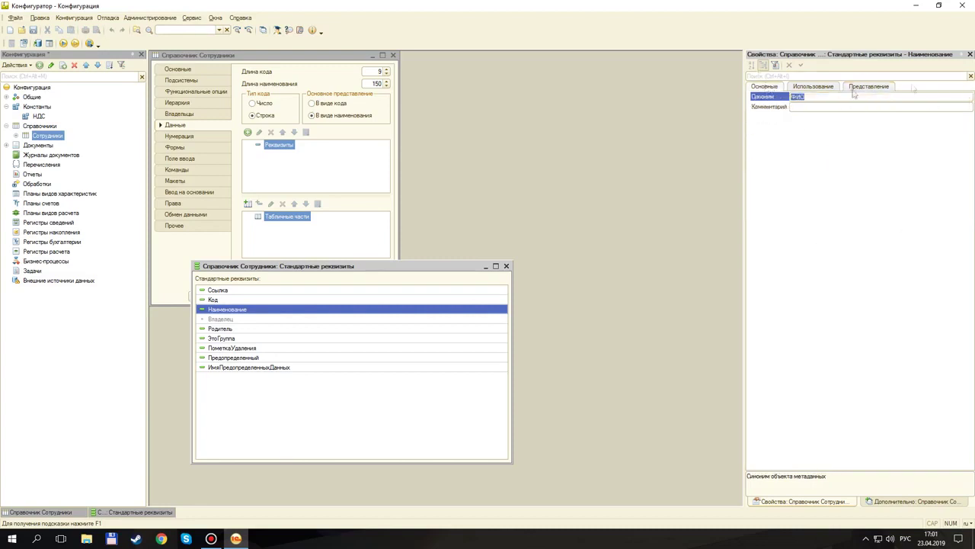
pyautogui.click(970, 54)
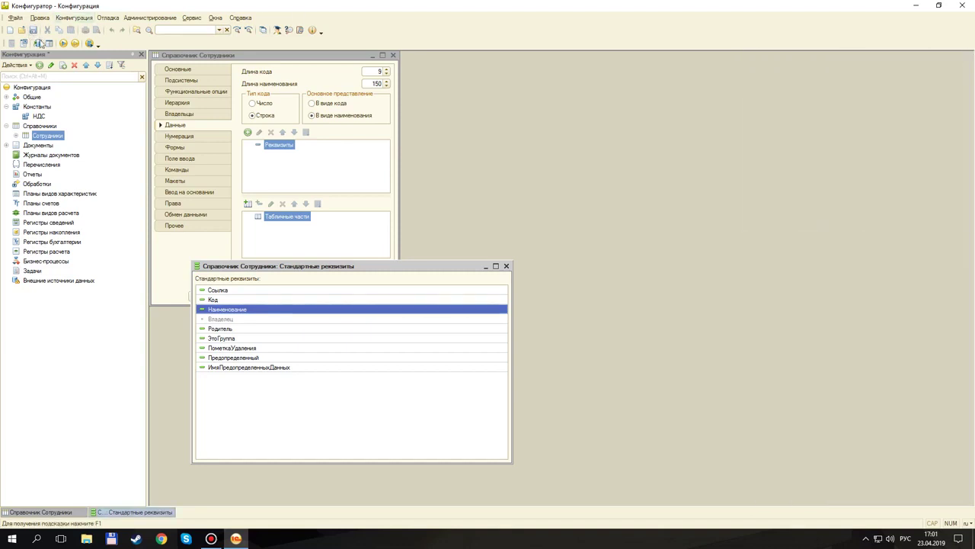
# - Update the database configuration, accepting the changes to the Сотрудники catalog, and launch the application in debug mode
pyautogui.click(37, 42)
pyautogui.click(574, 214)
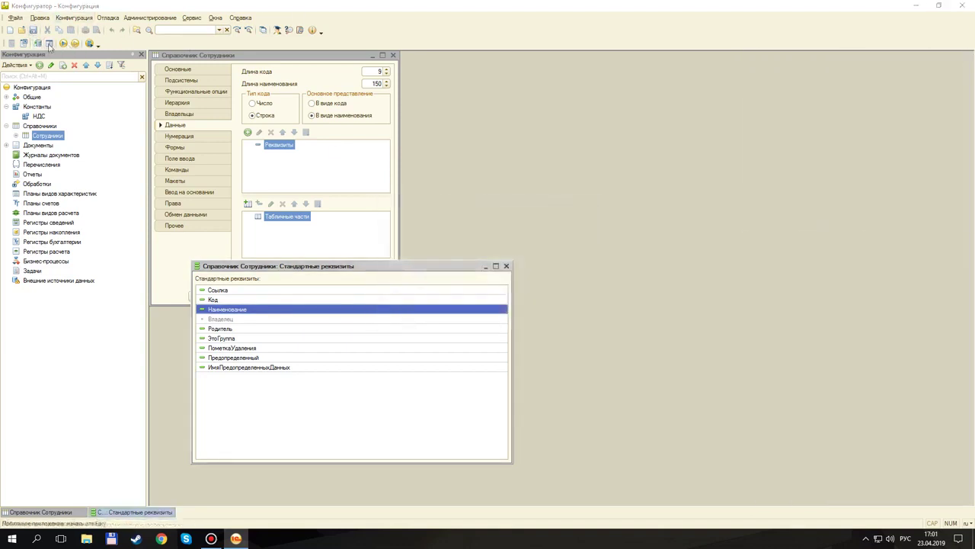
pyautogui.click(67, 43)
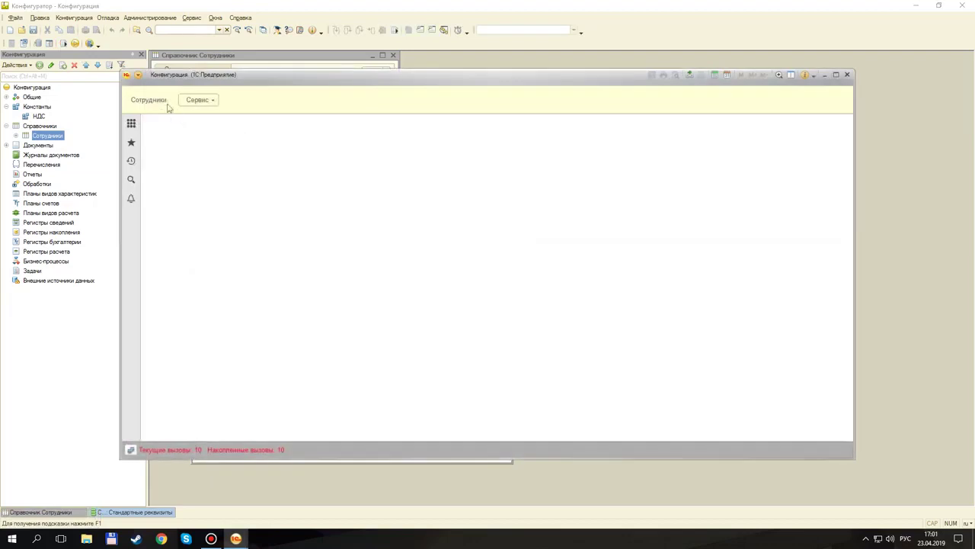
# - Check the name field's label in the Сотрудники list and a new employee form, and close the application without saving an entry
pyautogui.click(149, 101)
pyautogui.click(168, 150)
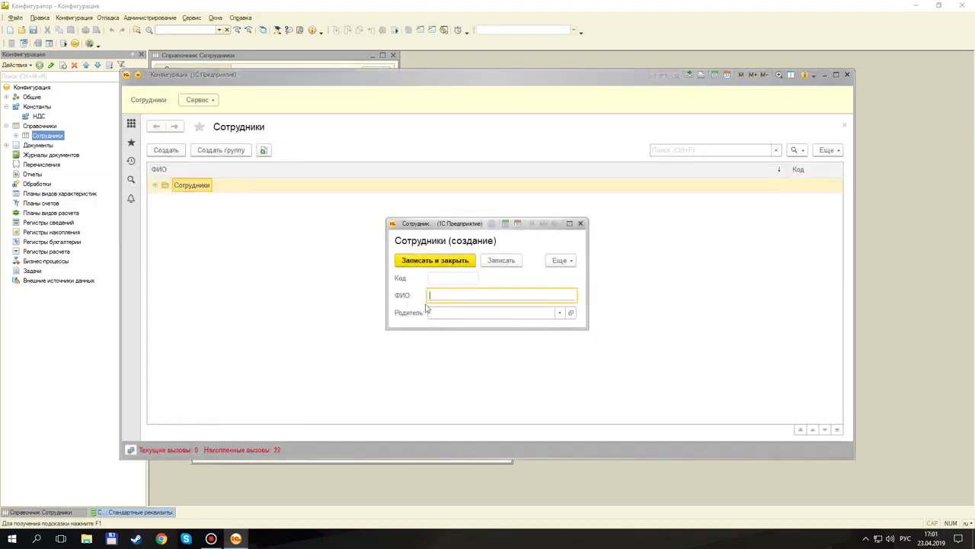
pyautogui.click(580, 224)
pyautogui.click(846, 74)
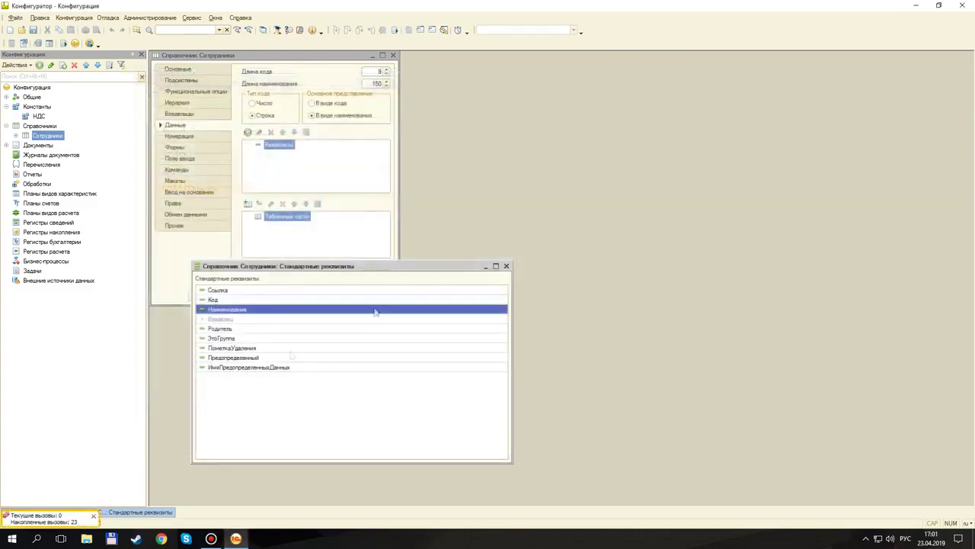
# - Look over the Код and Родитель standard attributes and close the catalog's standard attributes list
pyautogui.click(227, 301)
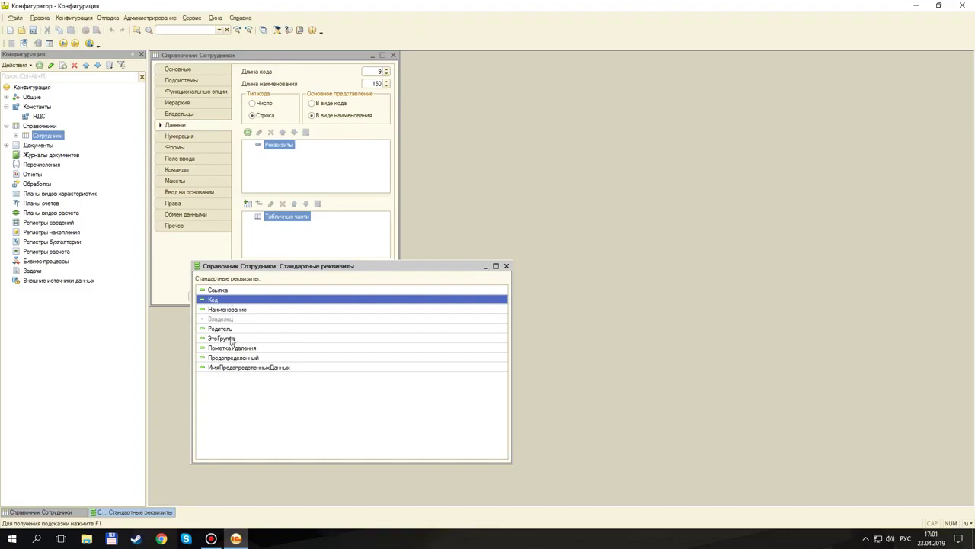
pyautogui.click(230, 329)
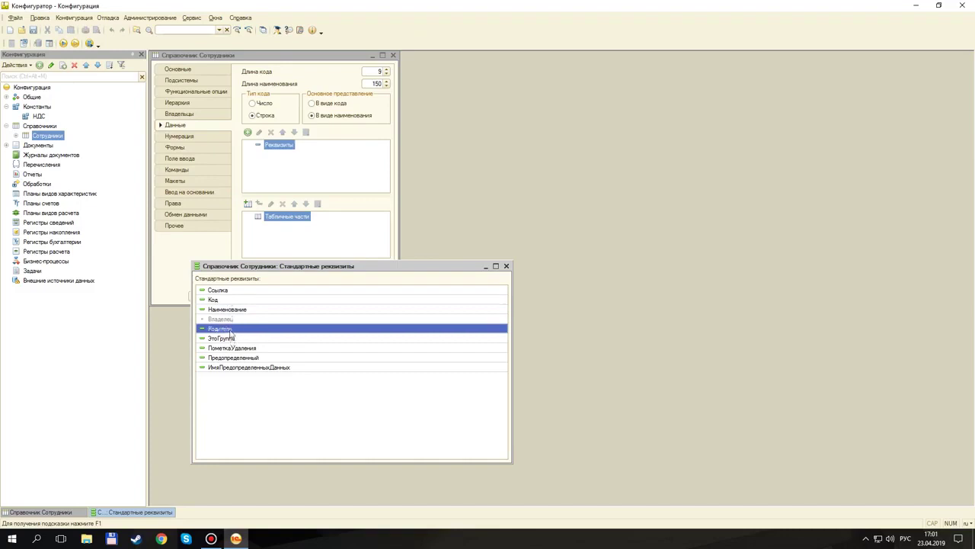
pyautogui.click(506, 266)
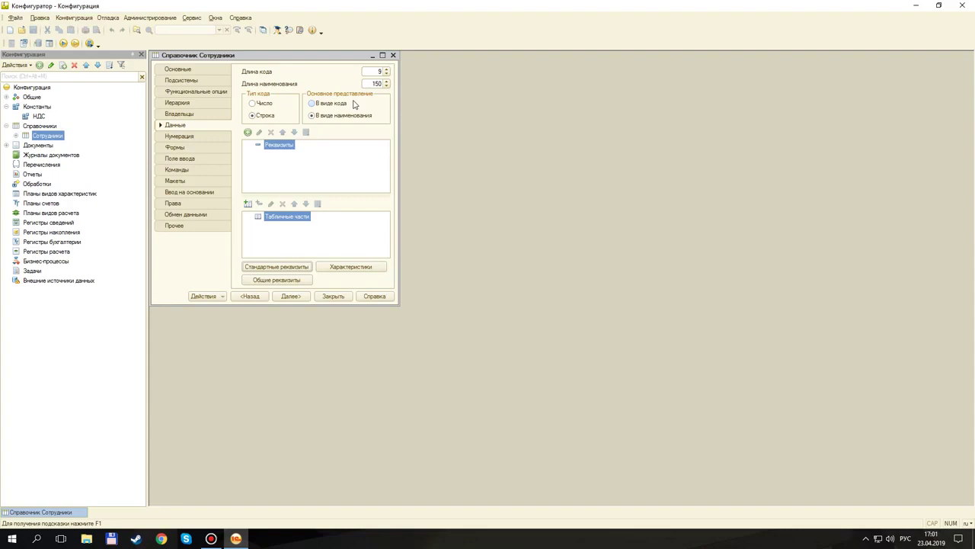
# - Add a string attribute named ПрошлоеМестоРаботы with length 10 to the Сотрудники catalog
pyautogui.rightClick(271, 150)
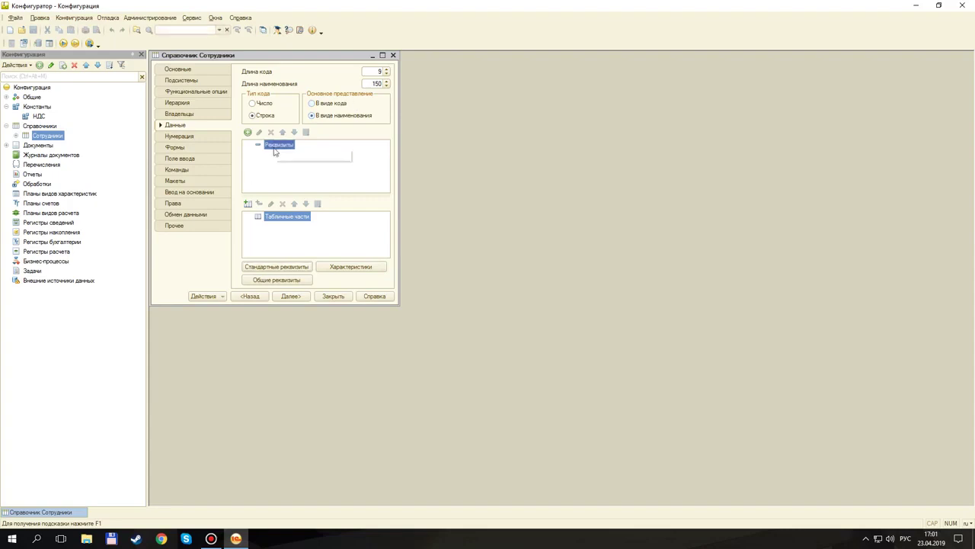
pyautogui.click(294, 153)
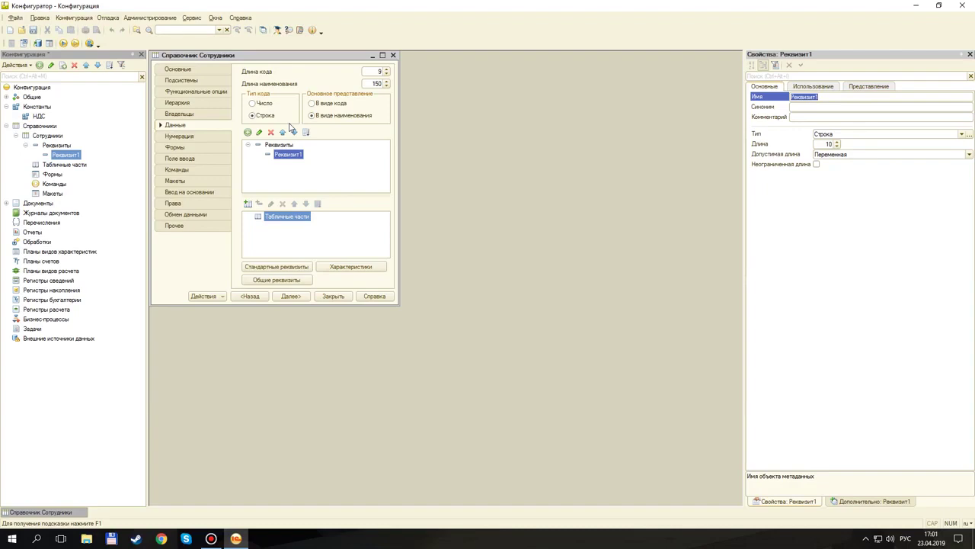
pyautogui.write('ПрошлоеМестоРаботы')
pyautogui.press('Return')
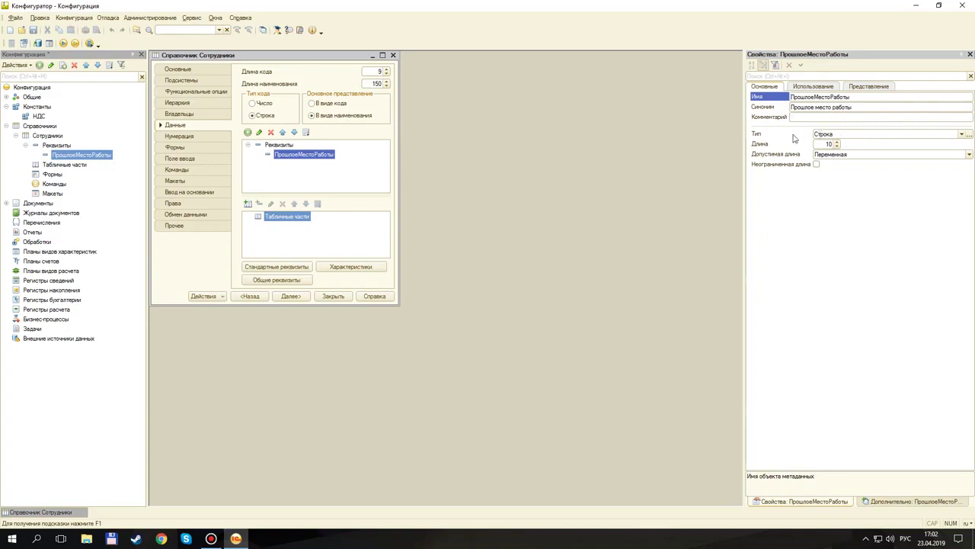
pyautogui.click(834, 145)
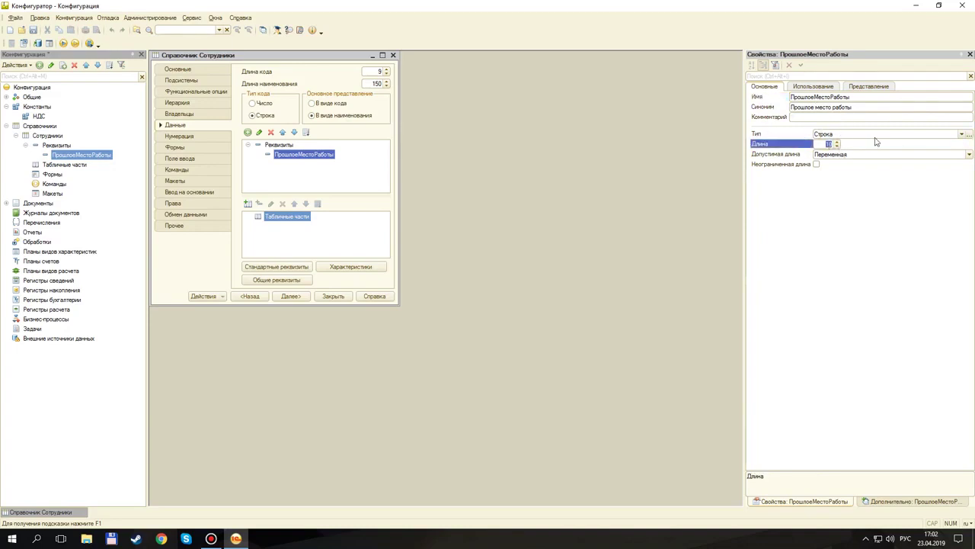
pyautogui.write('10')
# - Set the fill check (Проверка заполнения) of the ПрошлоеМестоРаботы attribute to Выдавать ошибку
pyautogui.click(829, 88)
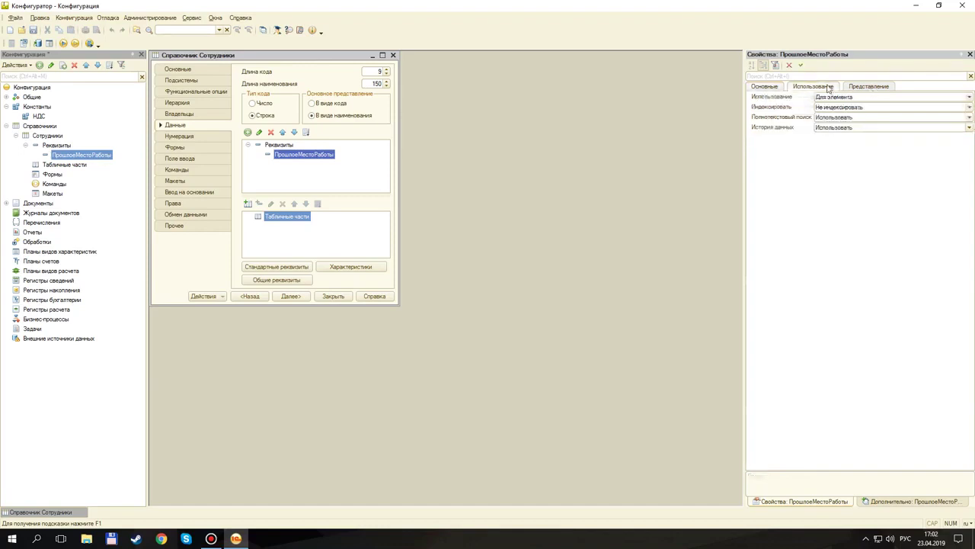
pyautogui.click(867, 89)
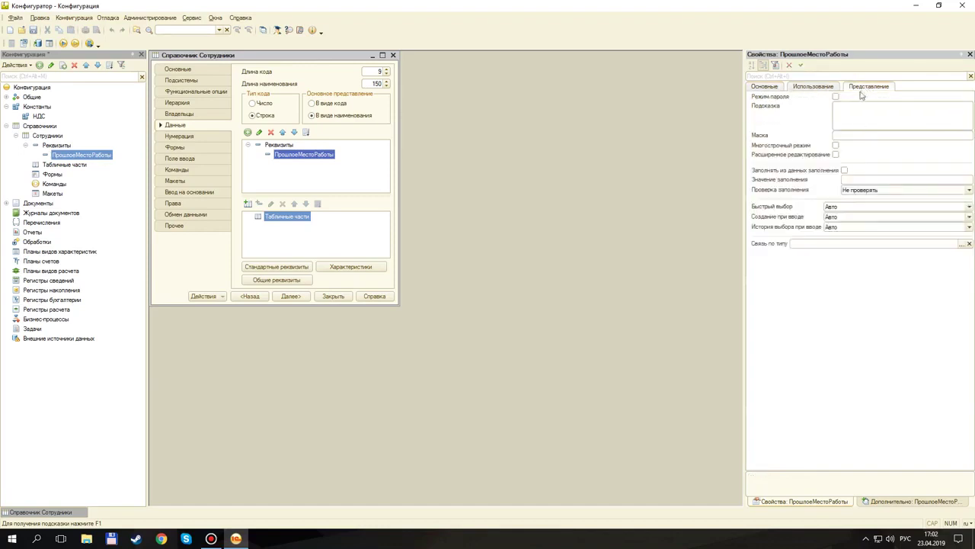
pyautogui.click(970, 190)
pyautogui.click(876, 209)
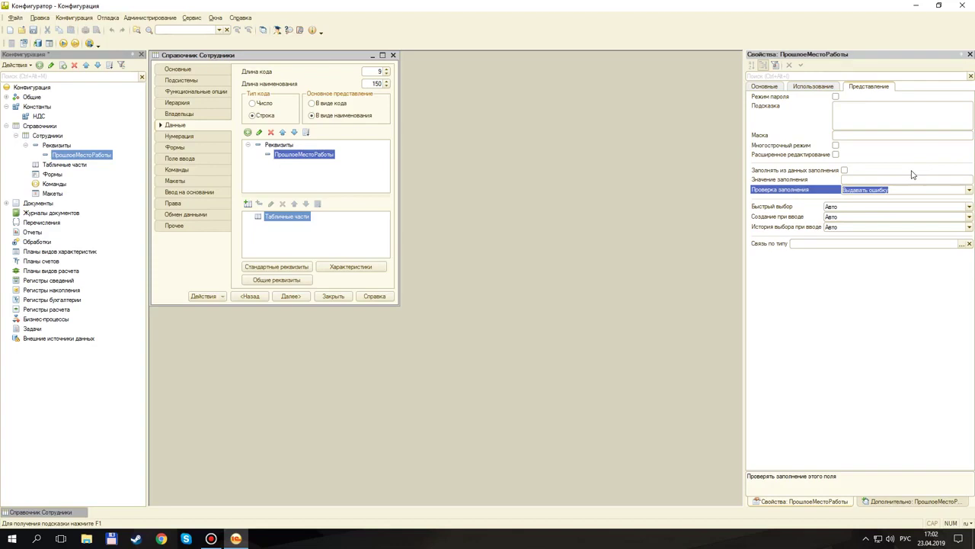
# - Run the application with the database configuration updated and open a form for a new Сотрудники entry showing all its fields
pyautogui.click(63, 44)
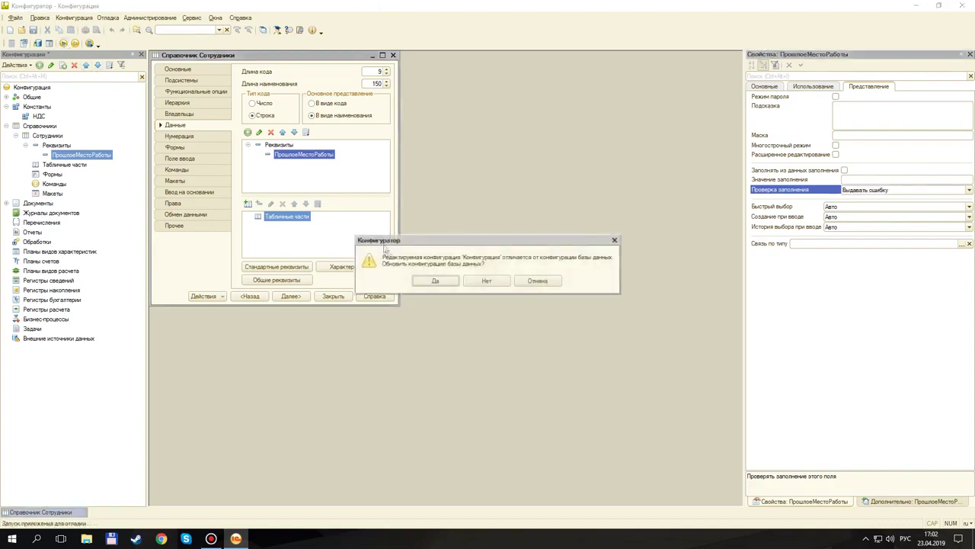
pyautogui.click(419, 282)
pyautogui.click(568, 215)
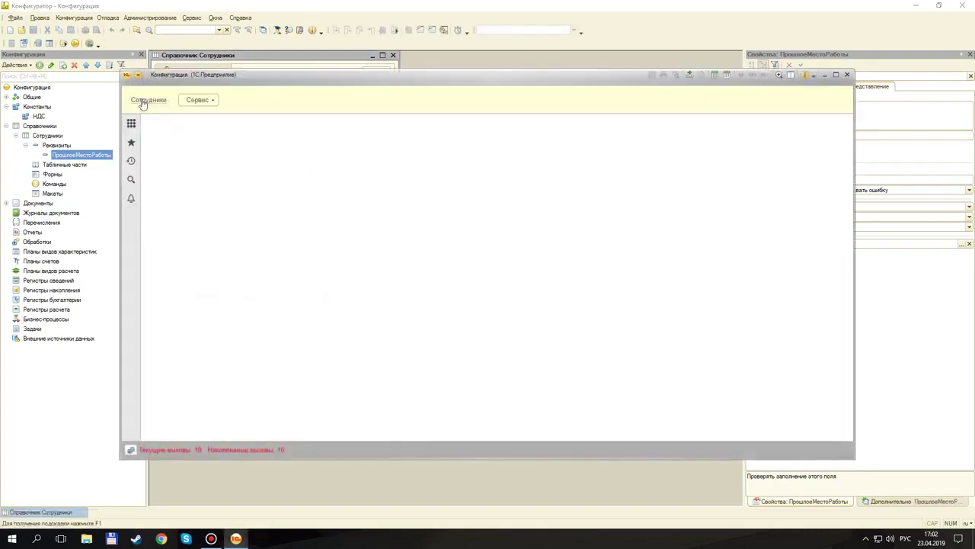
pyautogui.click(145, 101)
pyautogui.click(173, 151)
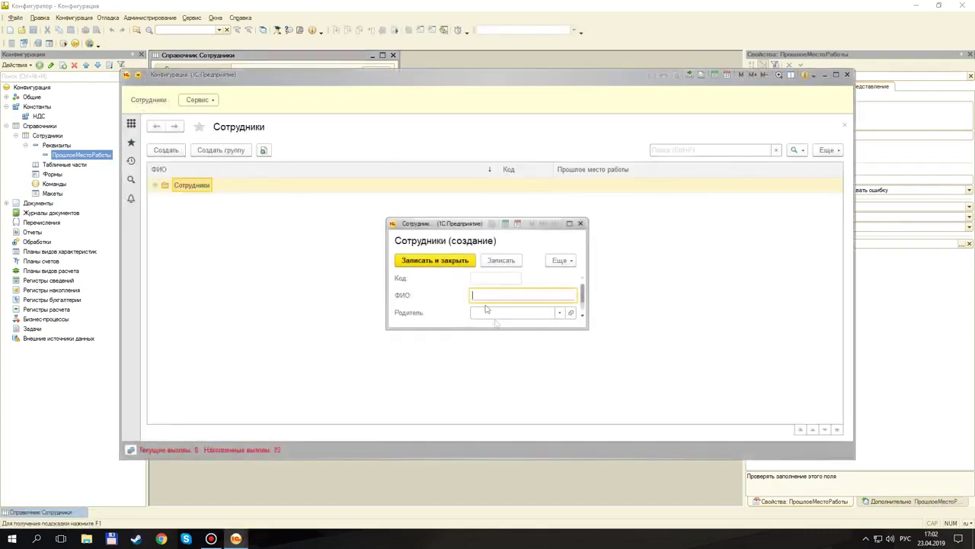
pyautogui.moveTo(490, 328); pyautogui.dragTo(492, 350)
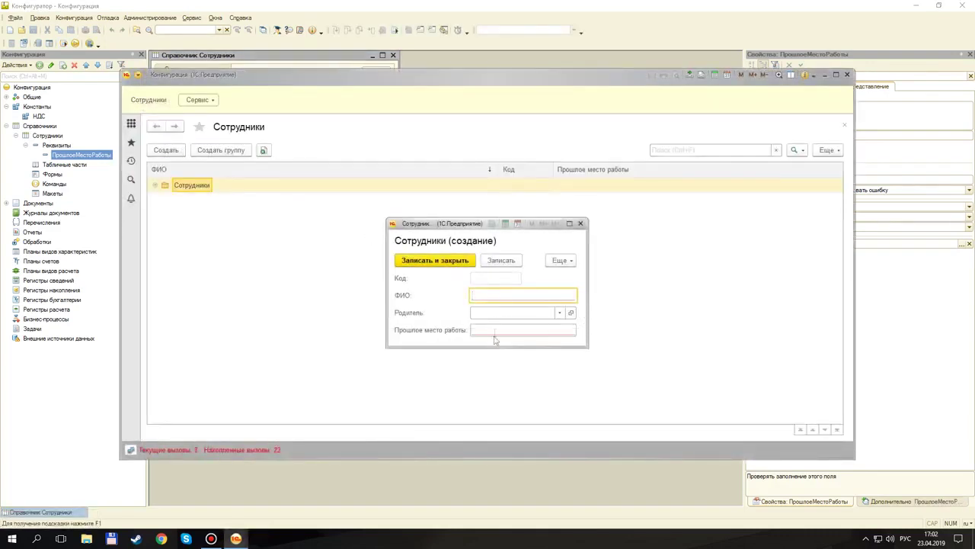
# - Save the new employee entry with ФИО 123 and Прошлое место работы Газпром, and close the running application
pyautogui.click(493, 329)
pyautogui.click(504, 296)
pyautogui.write('Т')
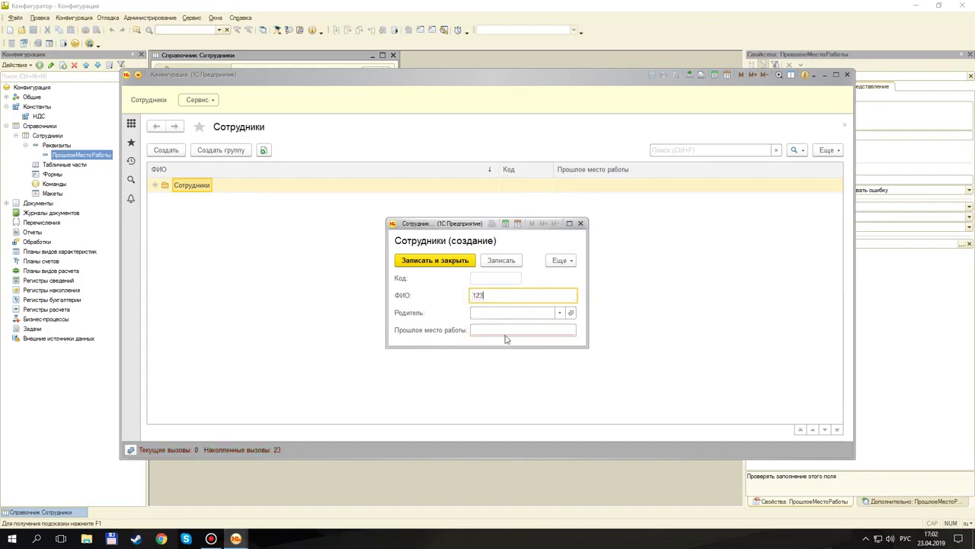
pyautogui.click(503, 330)
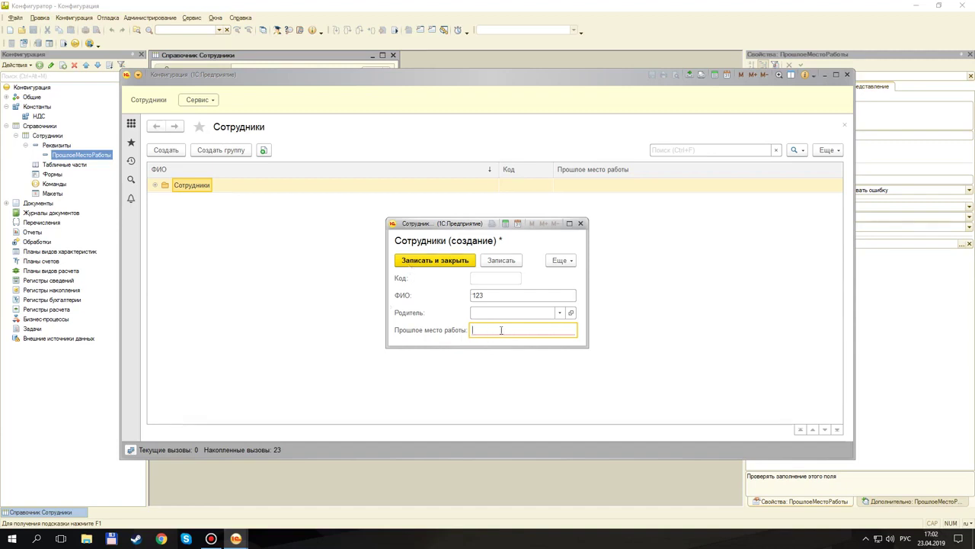
pyautogui.write('П')
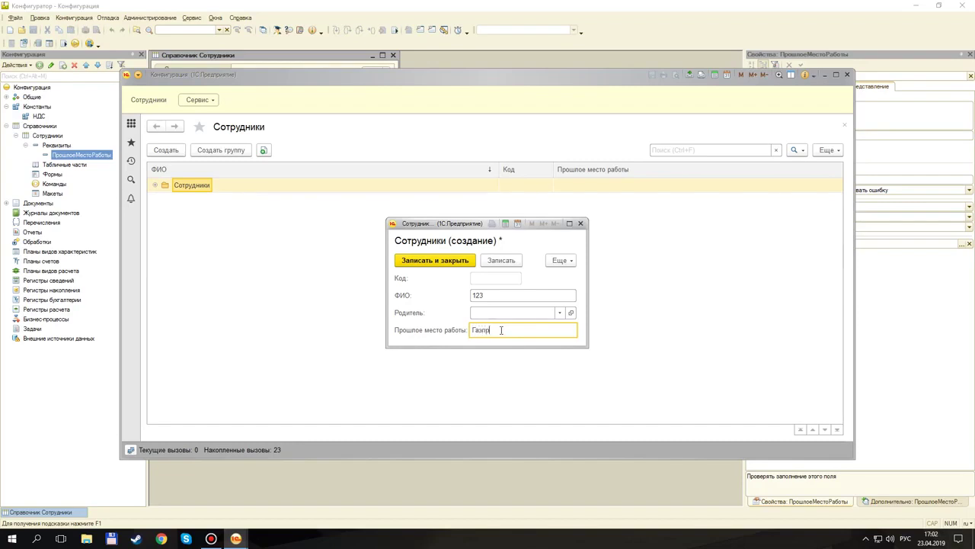
pyautogui.write('азпром')
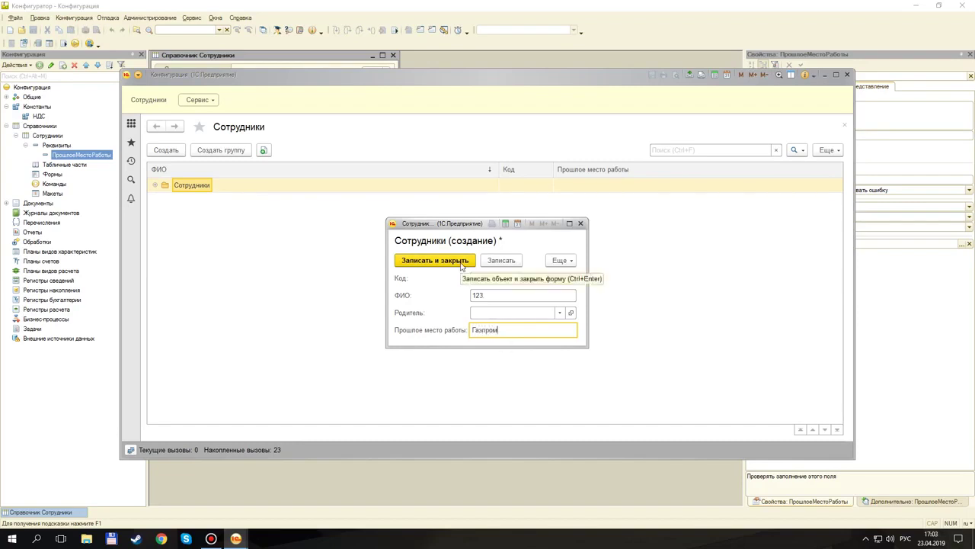
pyautogui.click(446, 258)
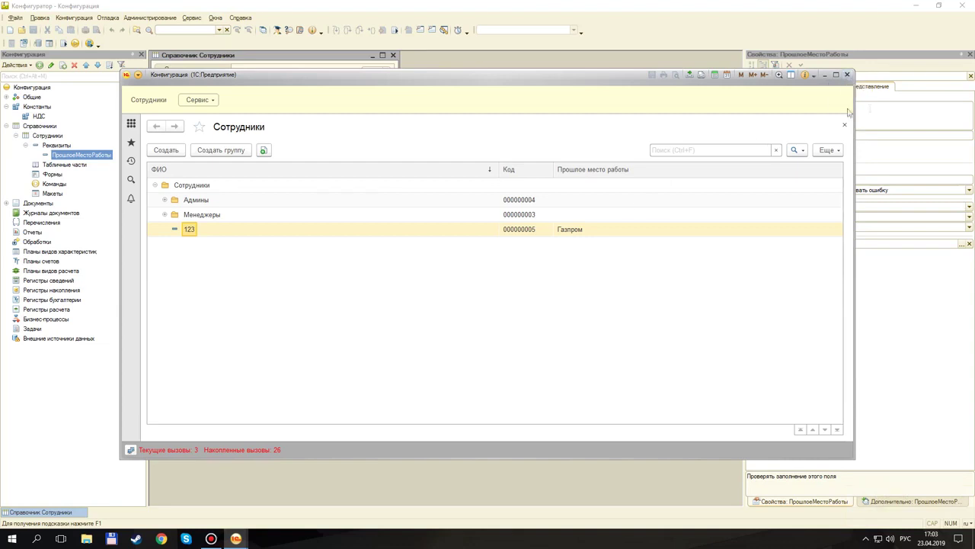
pyautogui.click(846, 75)
# - Set the hierarchy type of the Сотрудники catalog to Иерархия элементов and update the database configuration
pyautogui.click(191, 92)
pyautogui.click(183, 102)
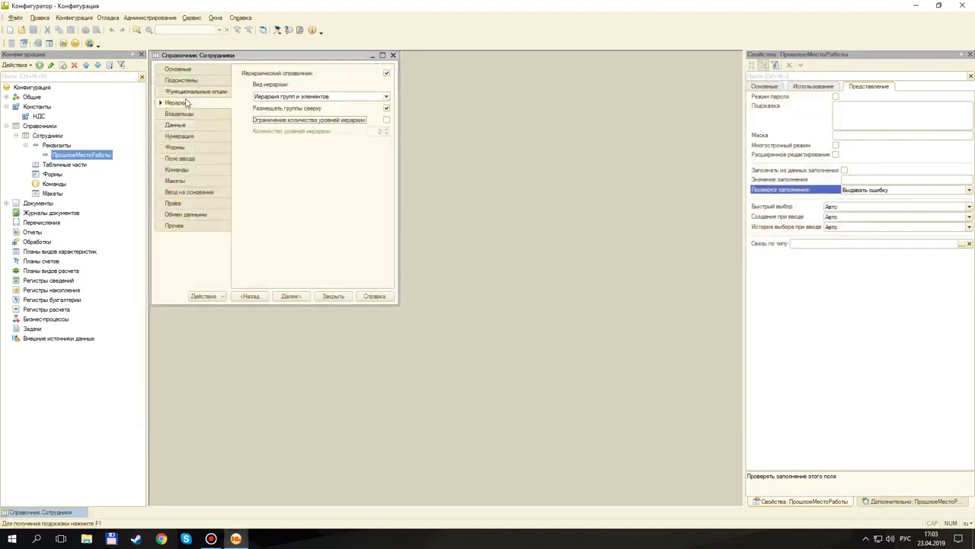
pyautogui.click(386, 96)
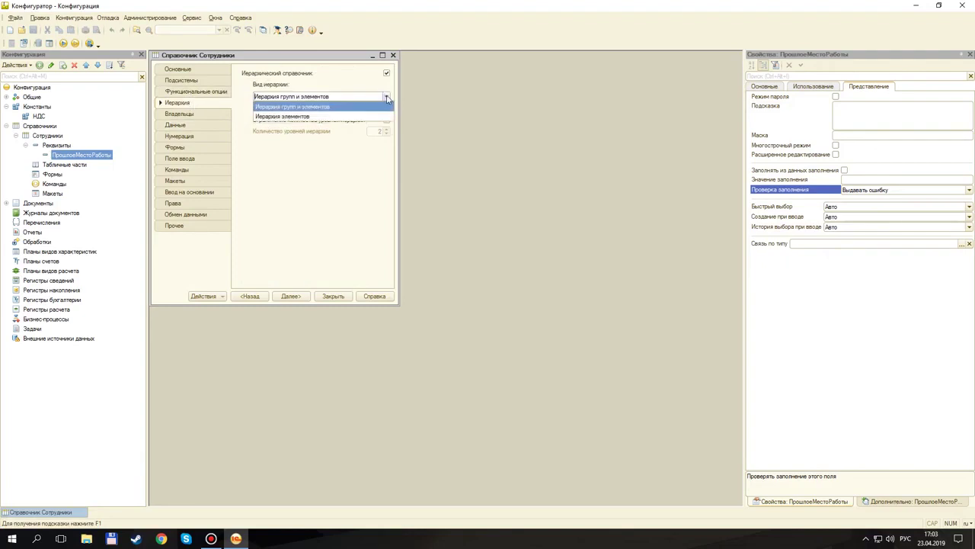
pyautogui.click(344, 117)
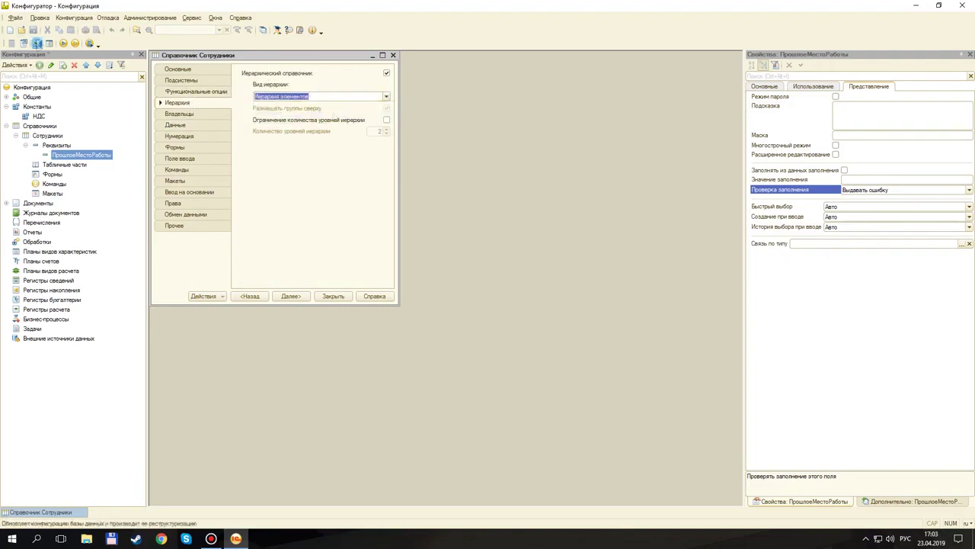
pyautogui.click(37, 43)
pyautogui.click(574, 215)
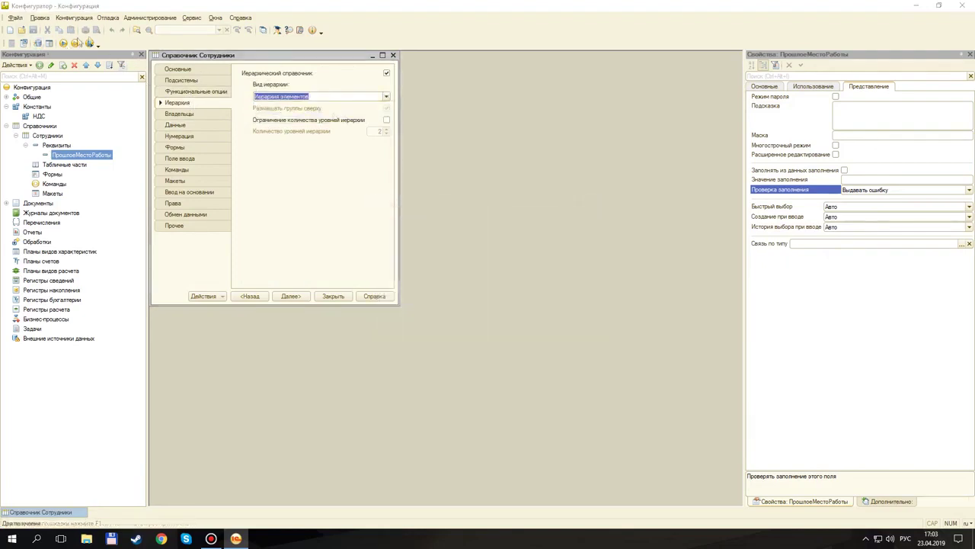
# - Run the application and expand the Сотрудники entry in the catalog list to examine its hierarchy
pyautogui.click(66, 43)
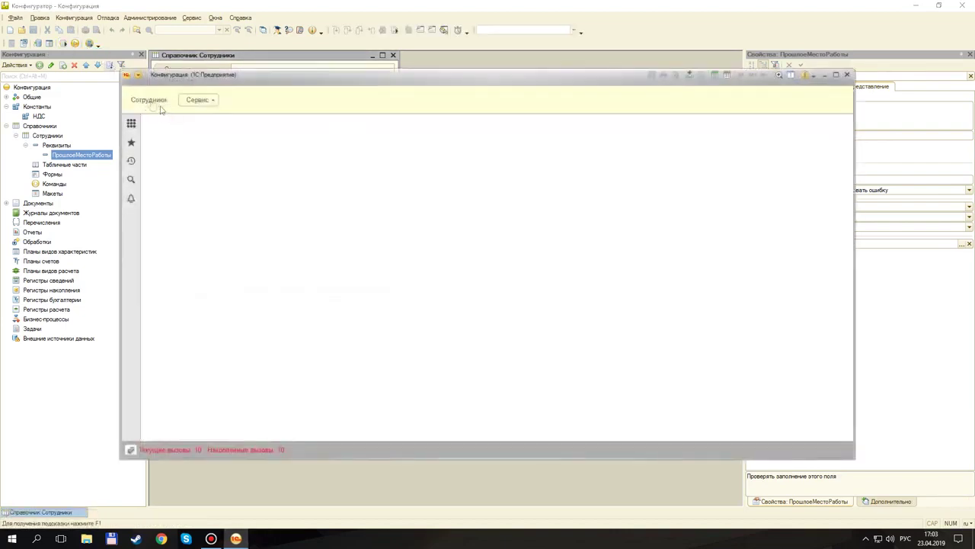
pyautogui.click(155, 104)
pyautogui.click(155, 185)
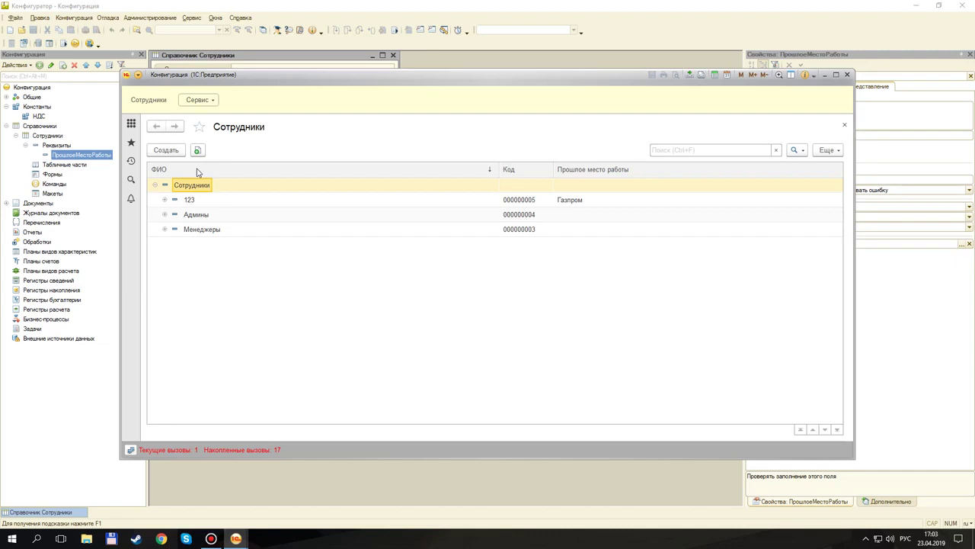
# - Create an entry under Менеджеры with ФИО 1 and Прошлое место работы 2, and save it
pyautogui.rightClick(208, 230)
pyautogui.click(255, 242)
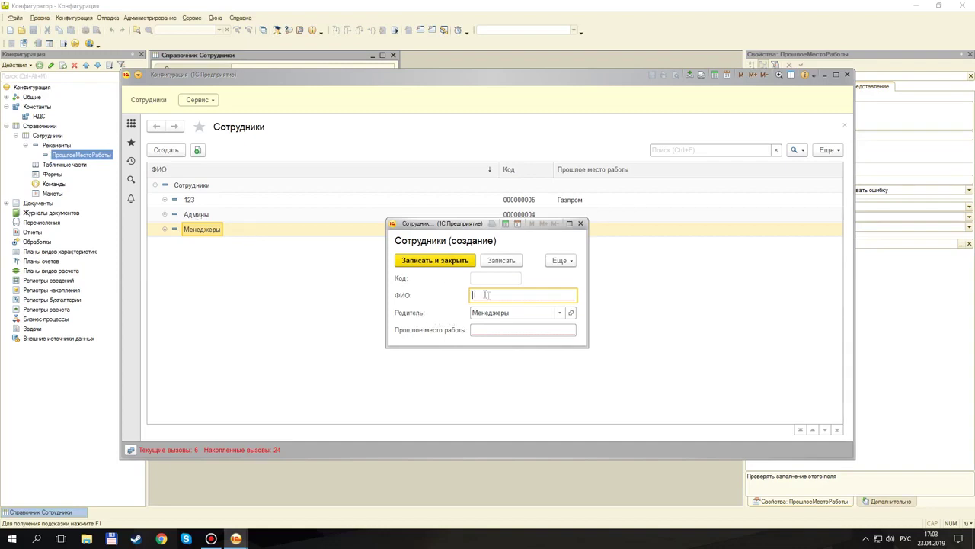
pyautogui.write('1')
pyautogui.click(494, 333)
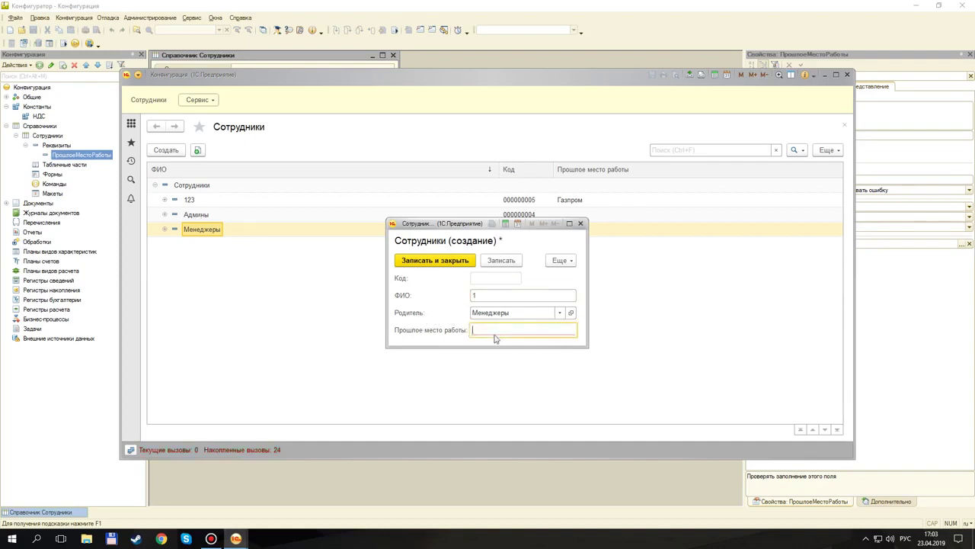
pyautogui.write('2')
pyautogui.click(439, 262)
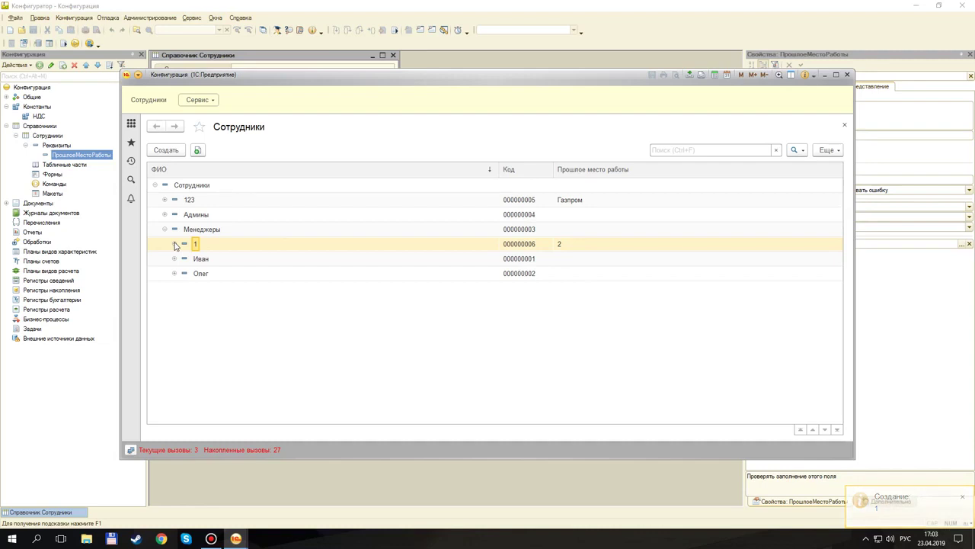
# - Look over the entries under Менеджеры, collapse that branch and close the running application
pyautogui.click(219, 272)
pyautogui.click(187, 228)
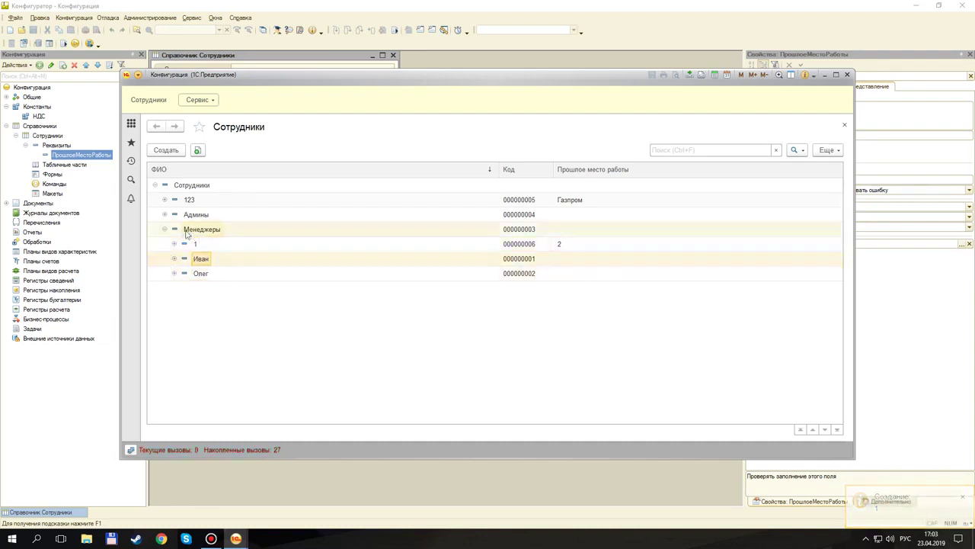
pyautogui.click(162, 229)
pyautogui.click(169, 217)
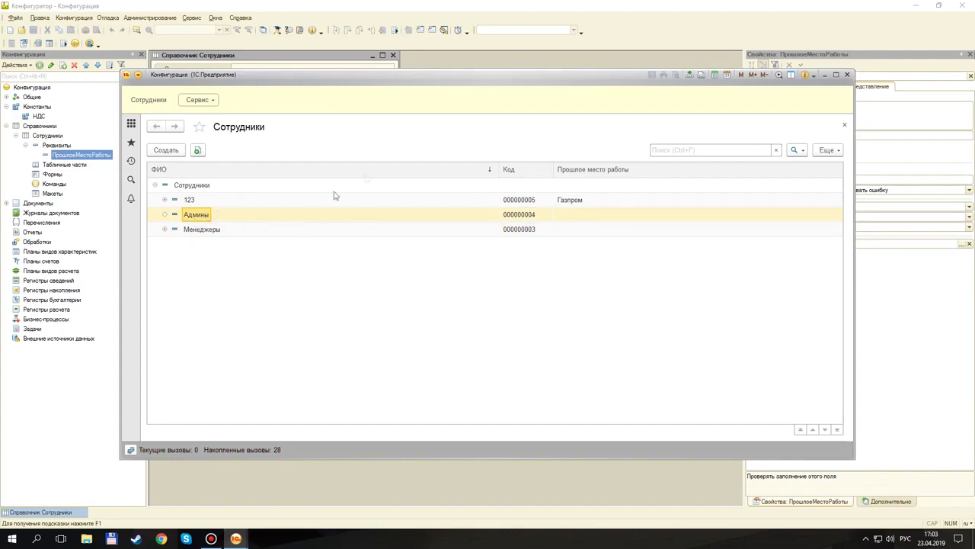
pyautogui.click(847, 74)
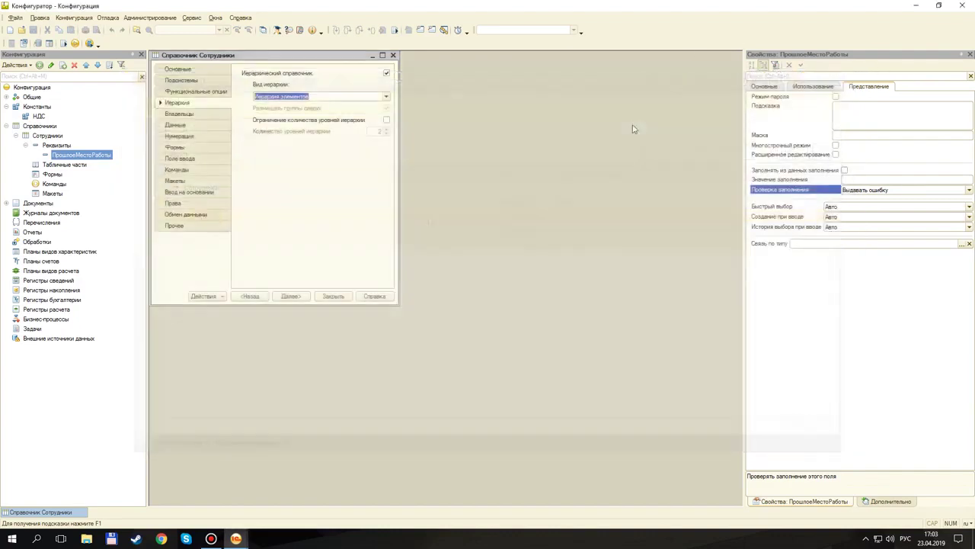
# - Set the hierarchy type of the Сотрудники catalog to Иерархия групп и элементов and check its owners list
pyautogui.click(387, 97)
pyautogui.click(335, 107)
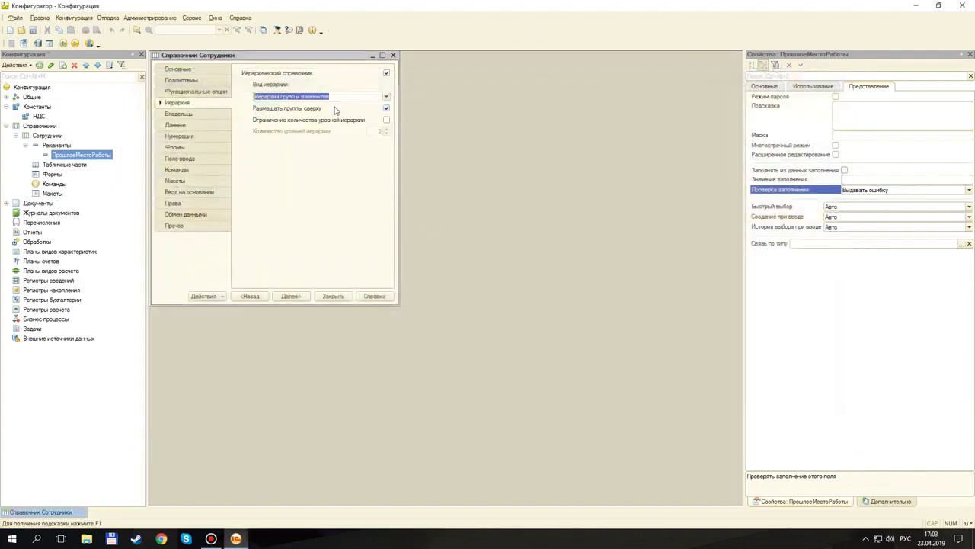
pyautogui.click(192, 114)
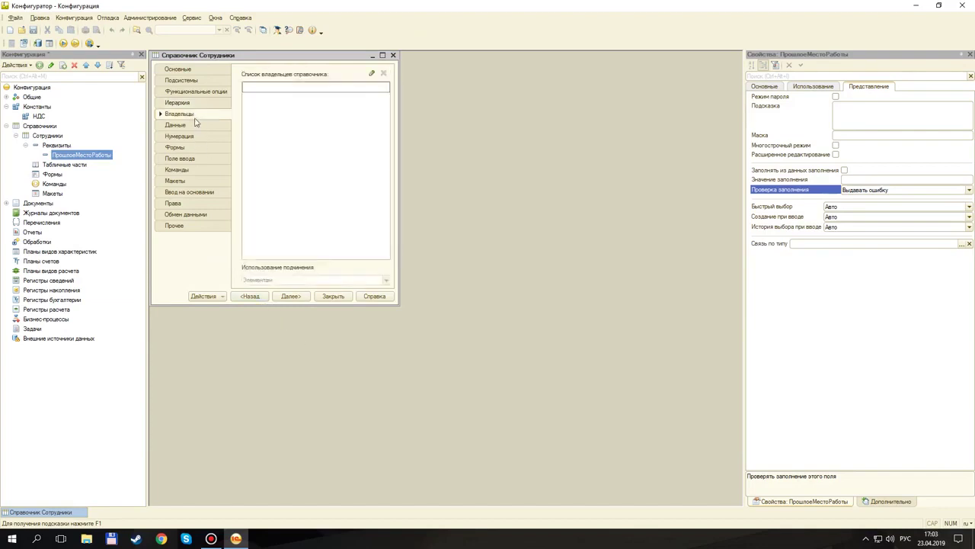
pyautogui.click(193, 125)
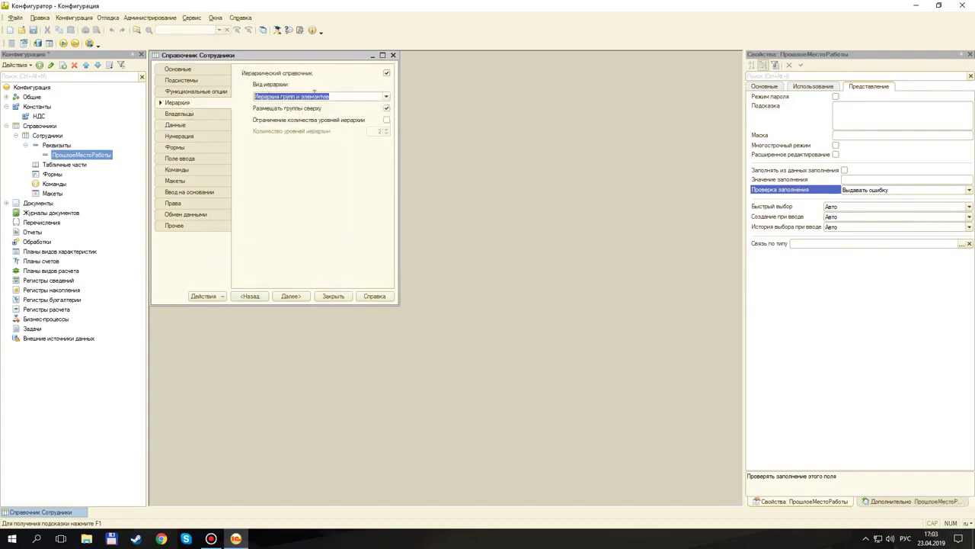
# - Add a tabular section named Дома to the Сотрудники catalog
pyautogui.click(195, 128)
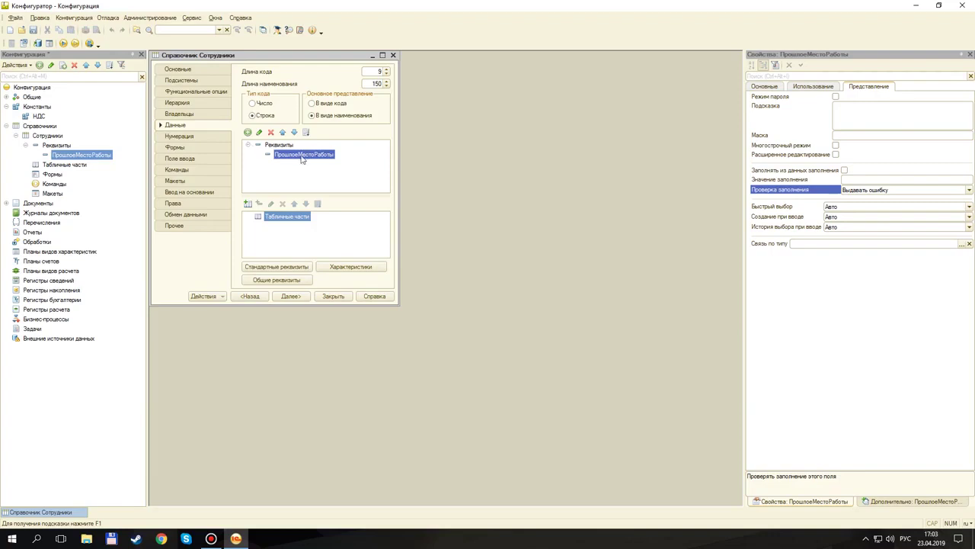
pyautogui.click(279, 145)
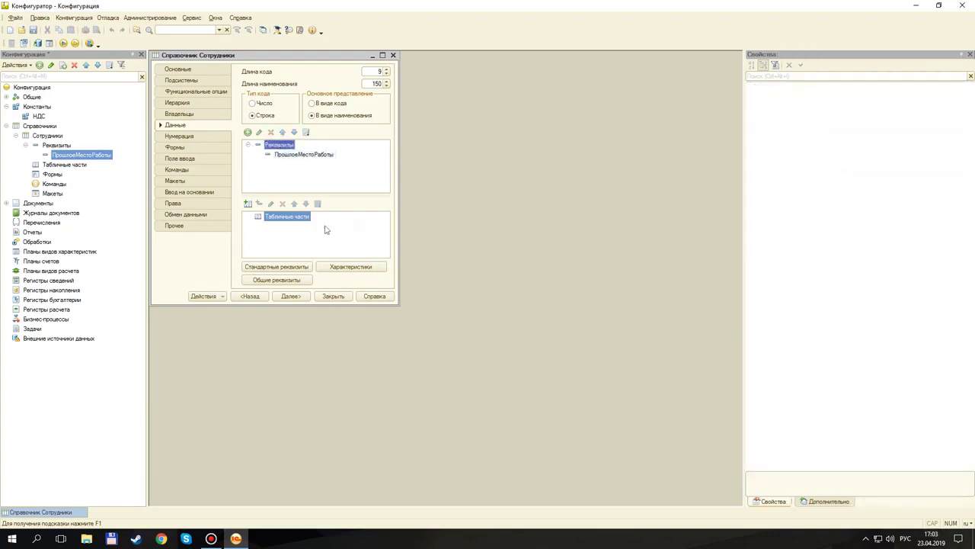
pyautogui.click(288, 219)
pyautogui.press('Insert')
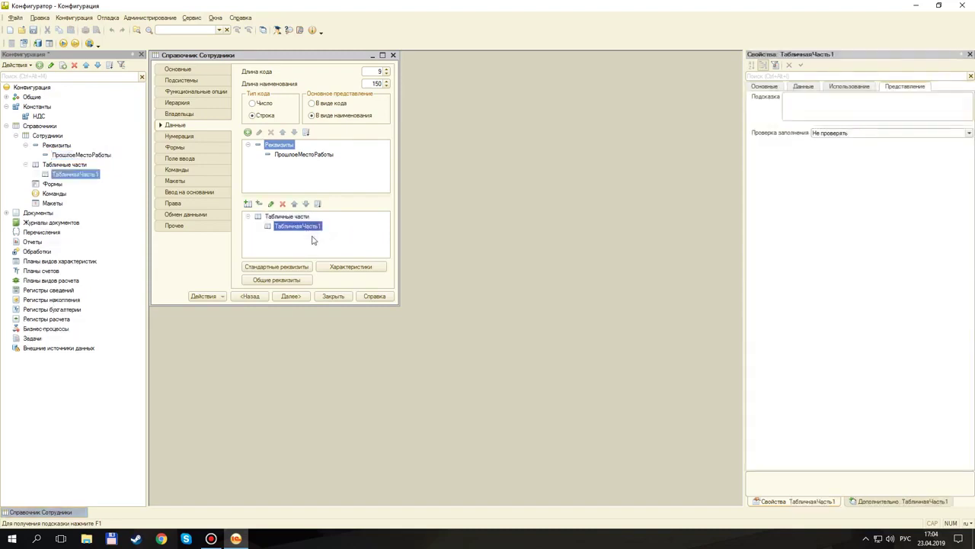
pyautogui.click(776, 88)
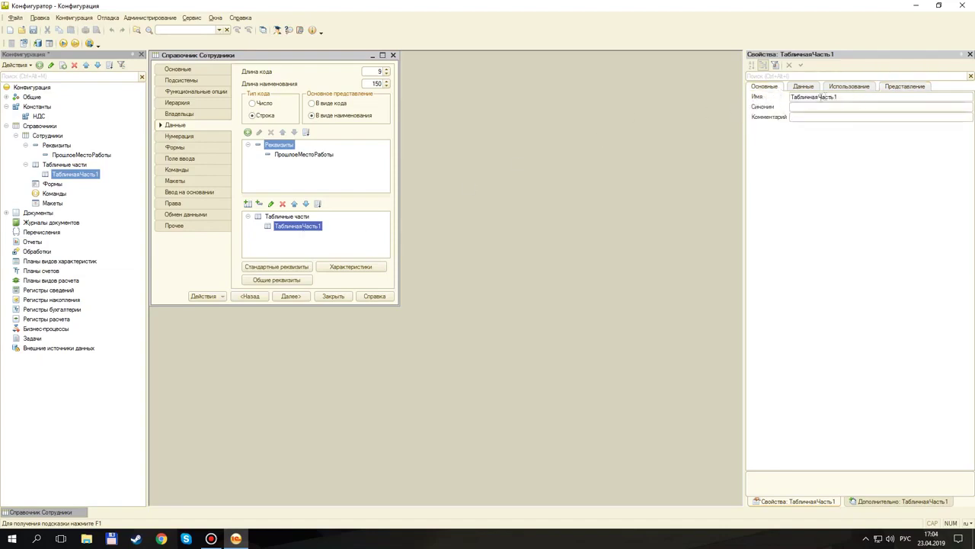
pyautogui.click(820, 97)
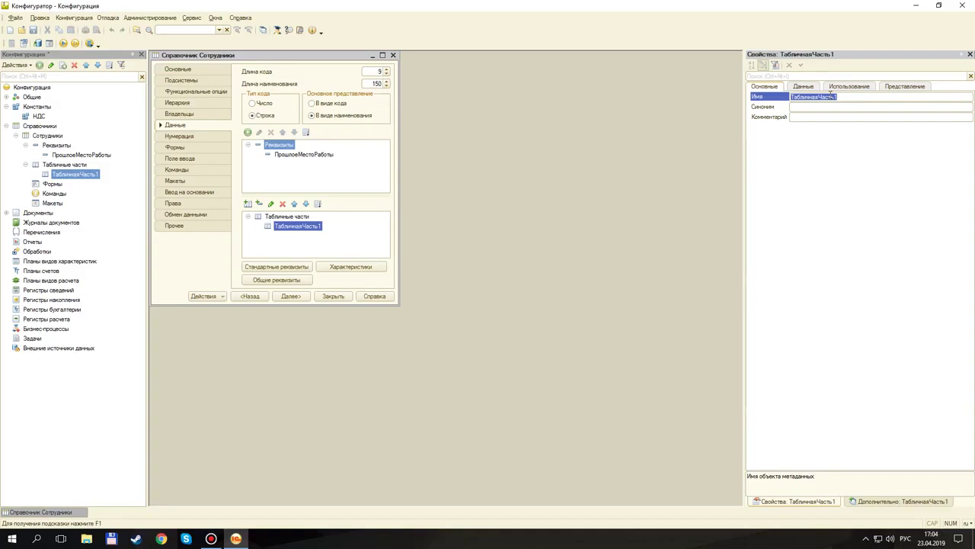
pyautogui.write('Дома')
pyautogui.press('Return')
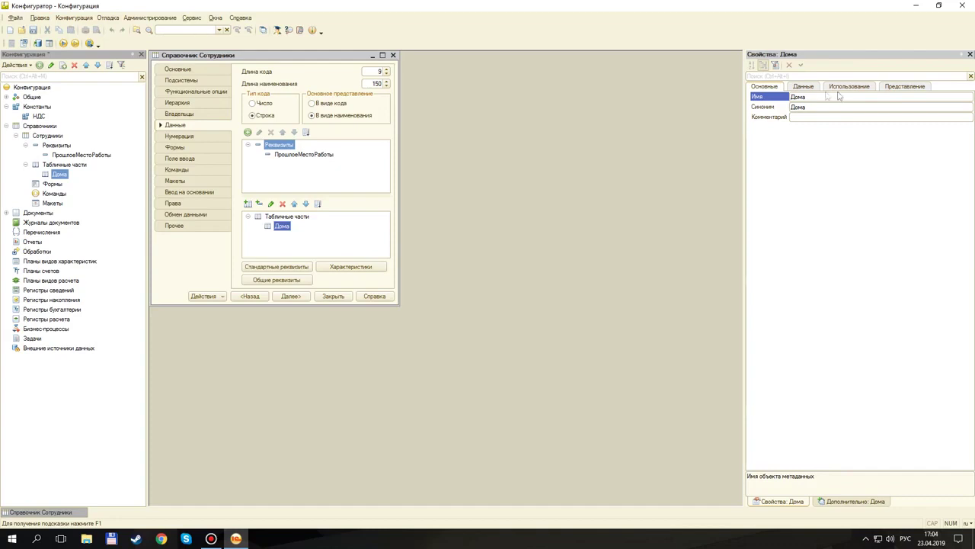
# - Look over the data, usage and presentation properties of the Дома tabular section, including its fill check options
pyautogui.click(808, 87)
pyautogui.click(845, 88)
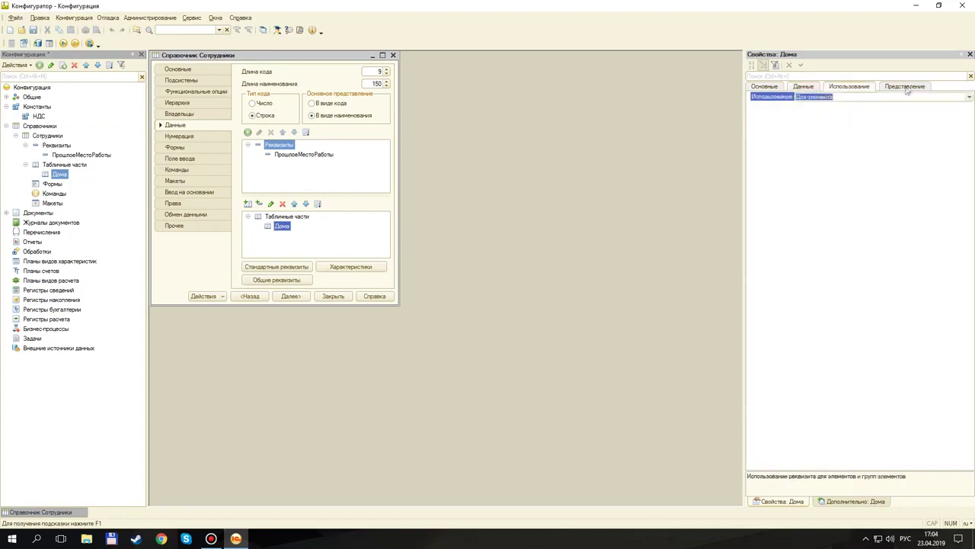
pyautogui.click(908, 88)
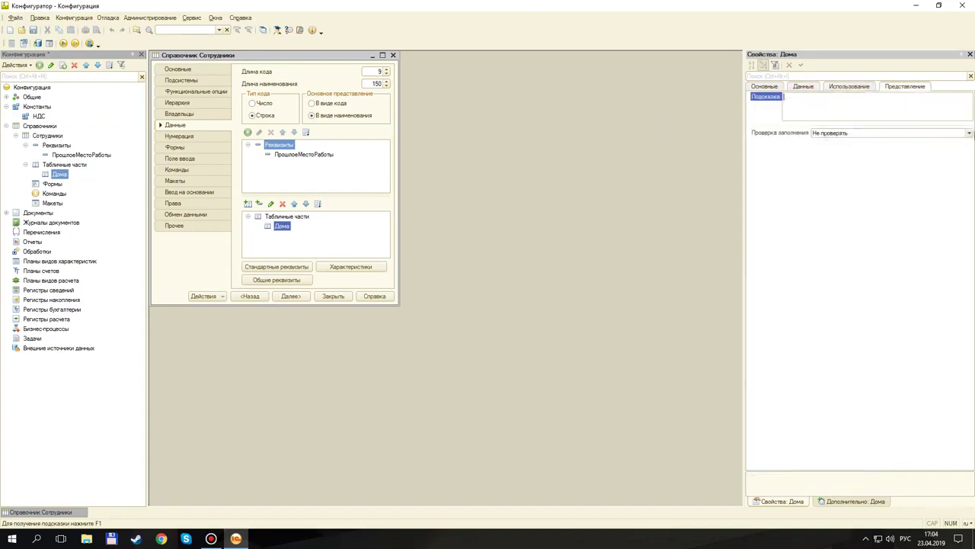
pyautogui.click(968, 134)
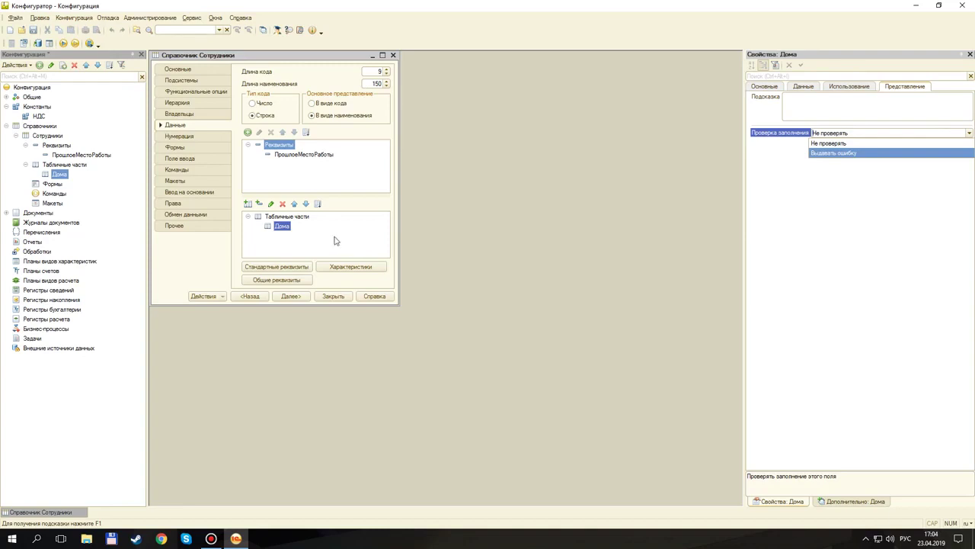
# - Add a string attribute named Улица with length 50 to the Дома tabular section and close its properties
pyautogui.rightClick(283, 226)
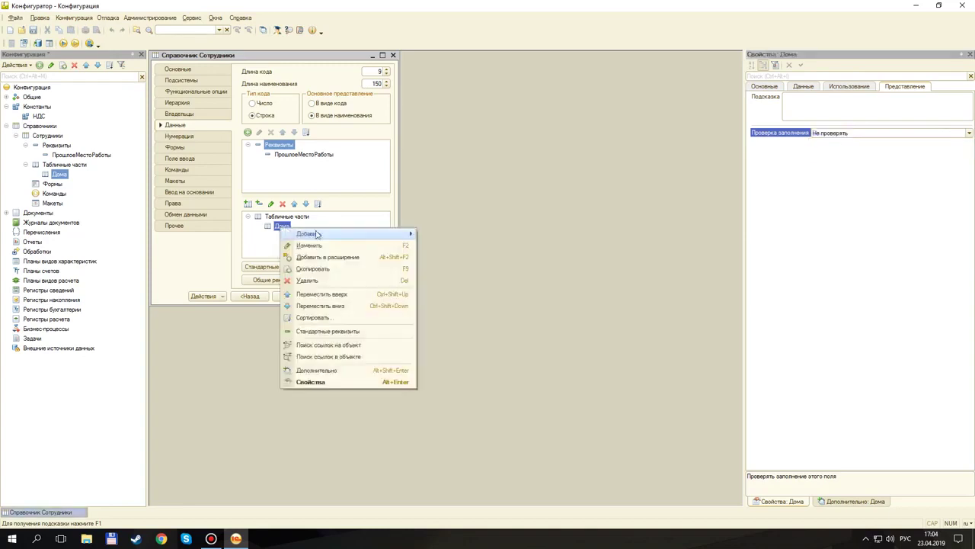
pyautogui.moveTo(313, 234)
pyautogui.click(436, 235)
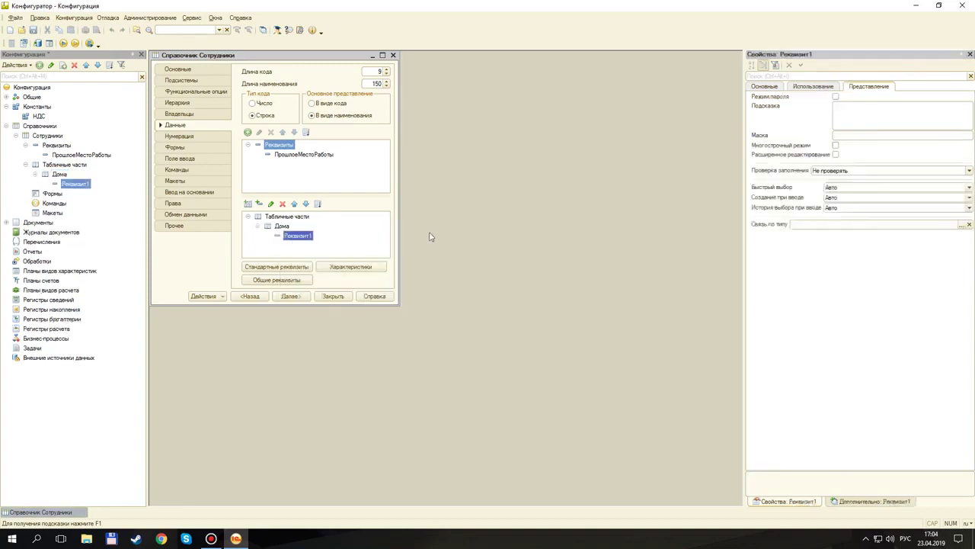
pyautogui.click(768, 86)
pyautogui.click(827, 97)
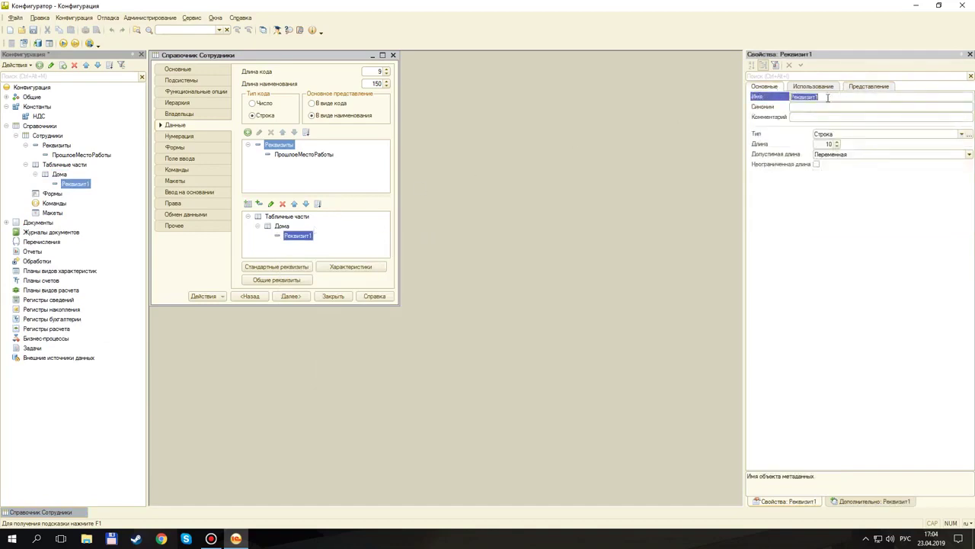
pyautogui.write('Улица')
pyautogui.press('Return')
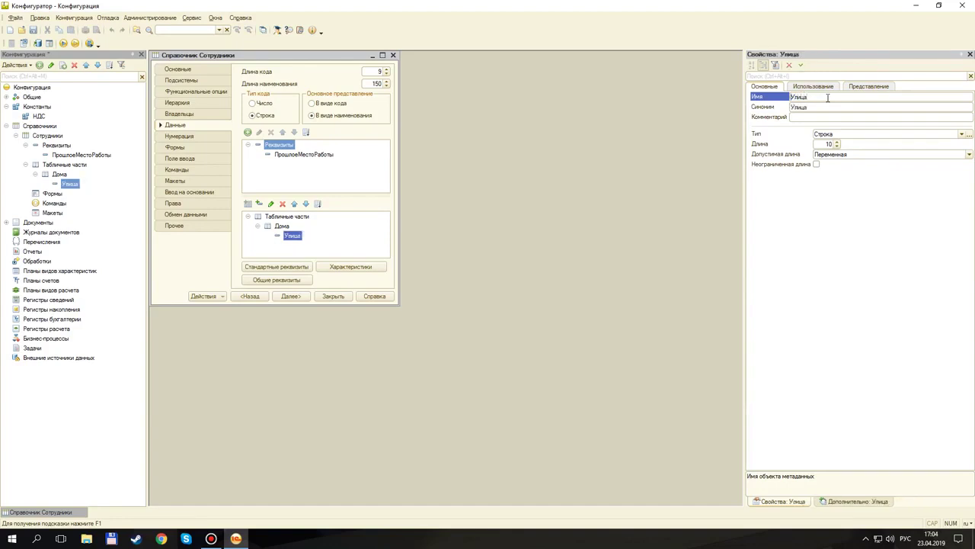
pyautogui.click(828, 144)
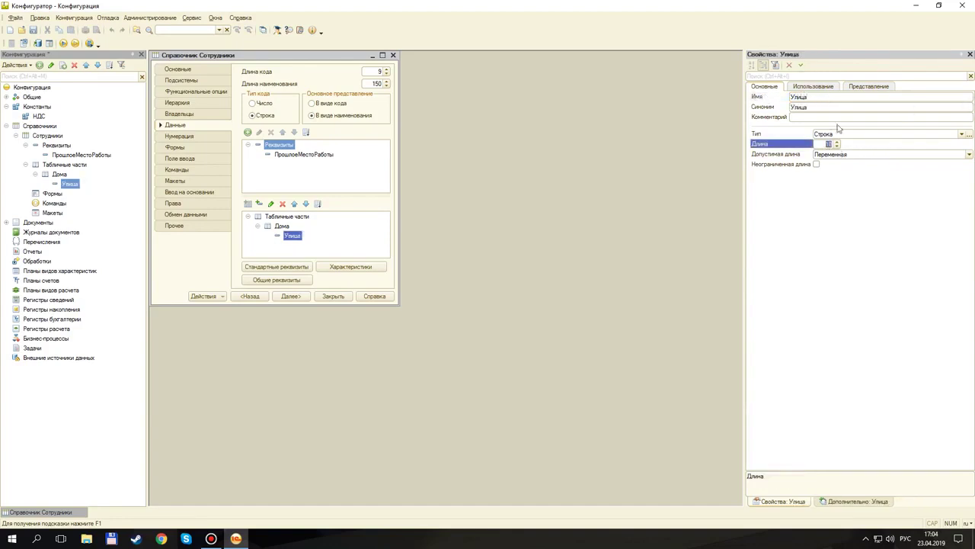
pyautogui.click(970, 54)
# - Add a second string attribute named Страна with length 50 to the Дома tabular section
pyautogui.rightClick(282, 226)
pyautogui.moveTo(329, 236)
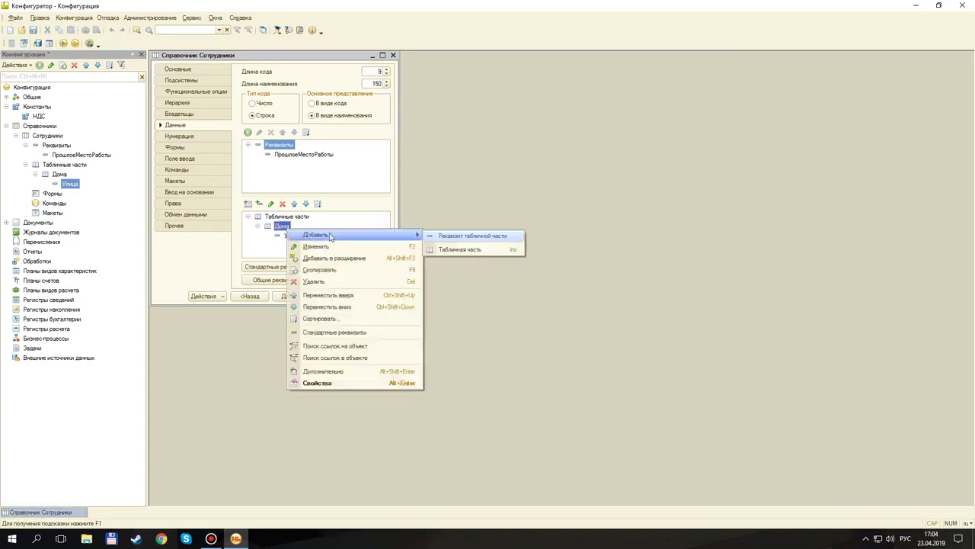
pyautogui.click(465, 235)
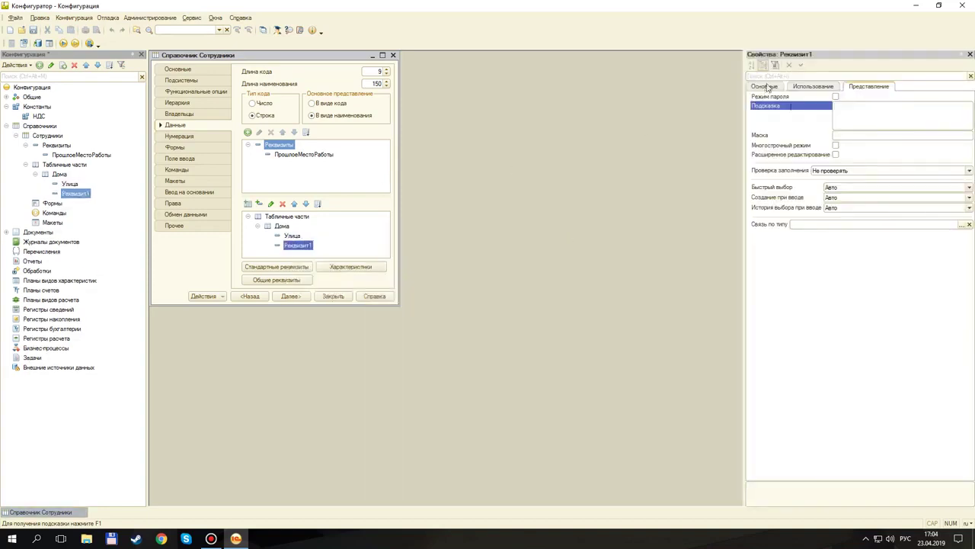
pyautogui.click(765, 88)
pyautogui.click(834, 100)
pyautogui.write('Ст')
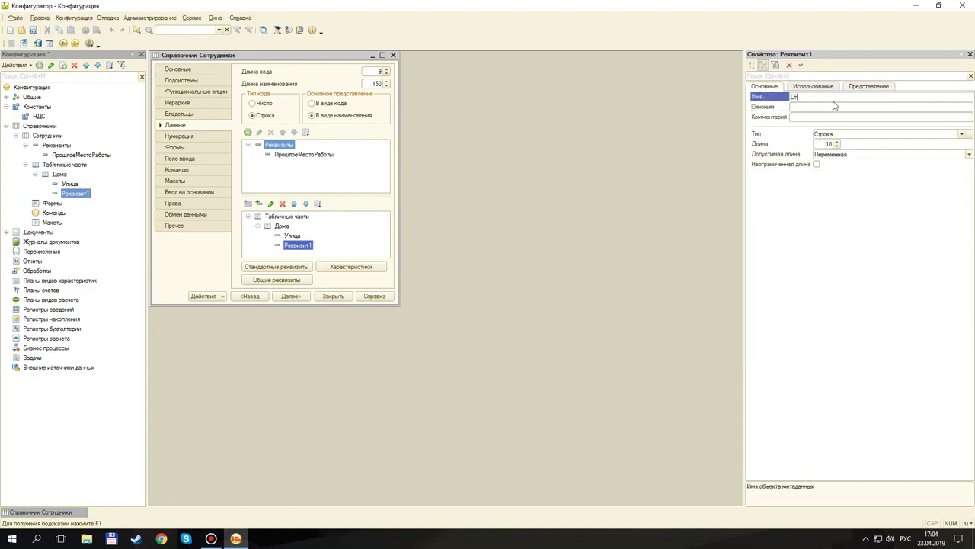
pyautogui.write('рана')
pyautogui.press('Return')
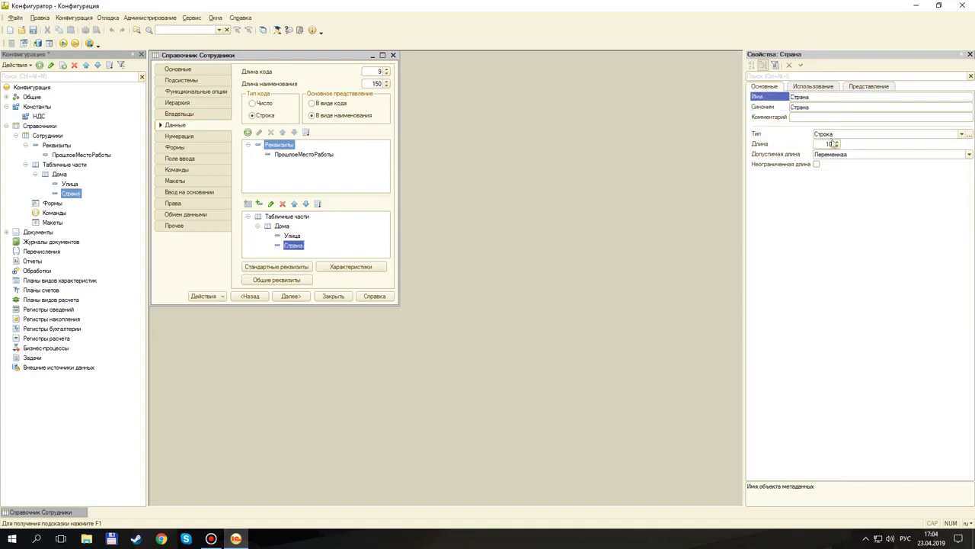
pyautogui.click(837, 145)
pyautogui.write('50')
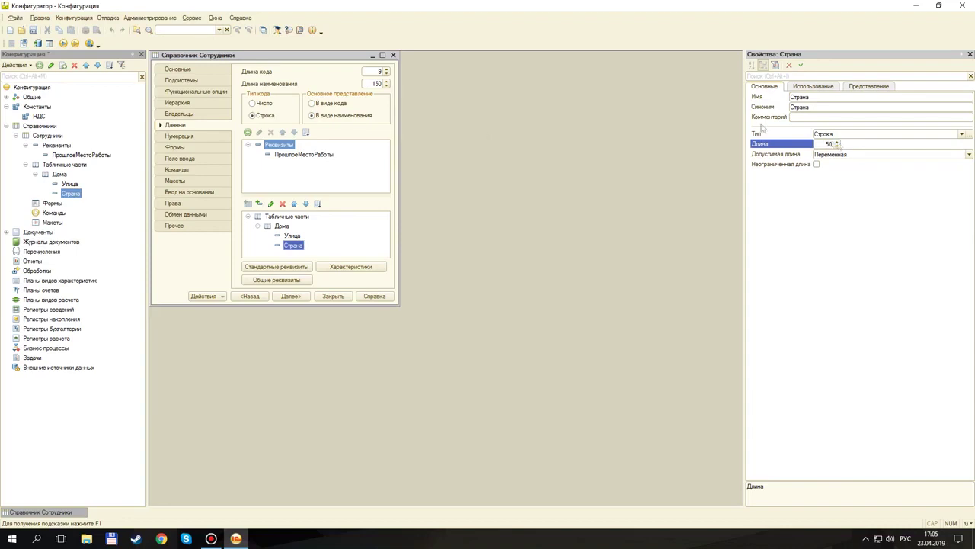
# - Update the database configuration, accepting the restructuring of the Сотрудники catalog, and start the application in debug mode
pyautogui.click(37, 44)
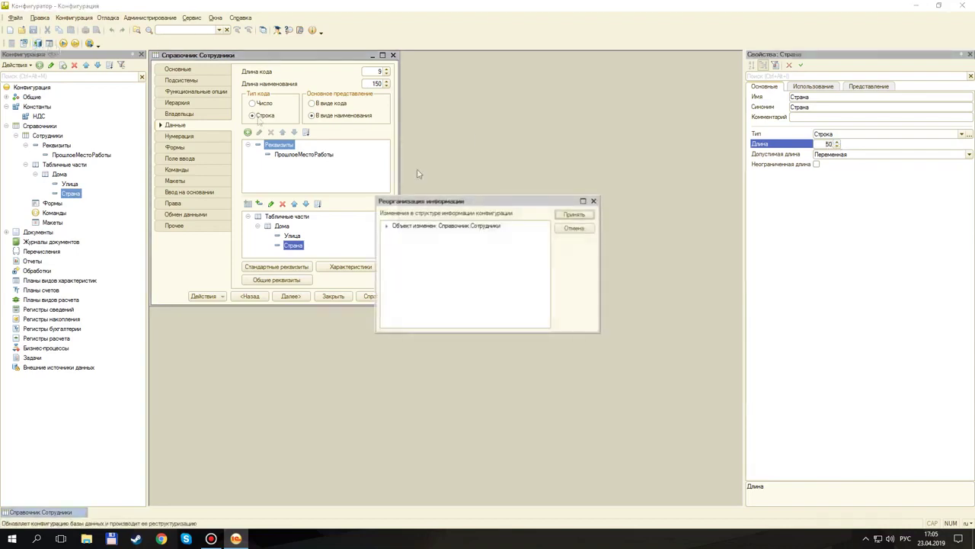
pyautogui.click(571, 215)
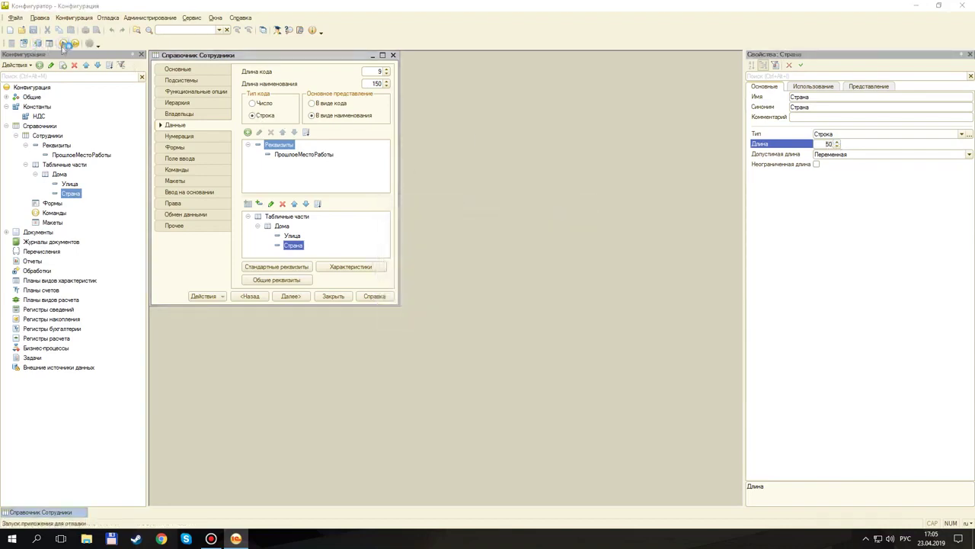
pyautogui.click(64, 45)
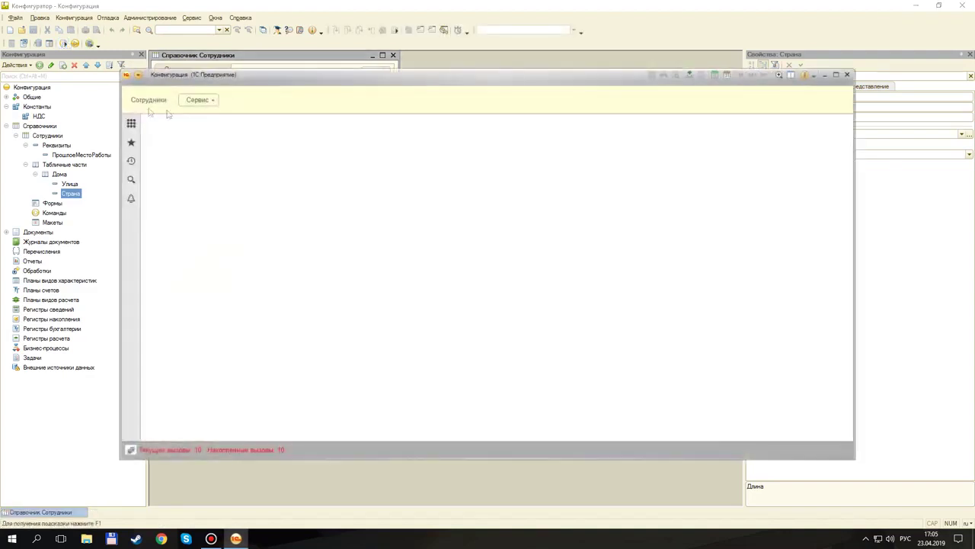
# - Open the Сотрудники list and expand the Сотрудники and Менеджеры branches to look over their entries
pyautogui.click(153, 101)
pyautogui.click(156, 185)
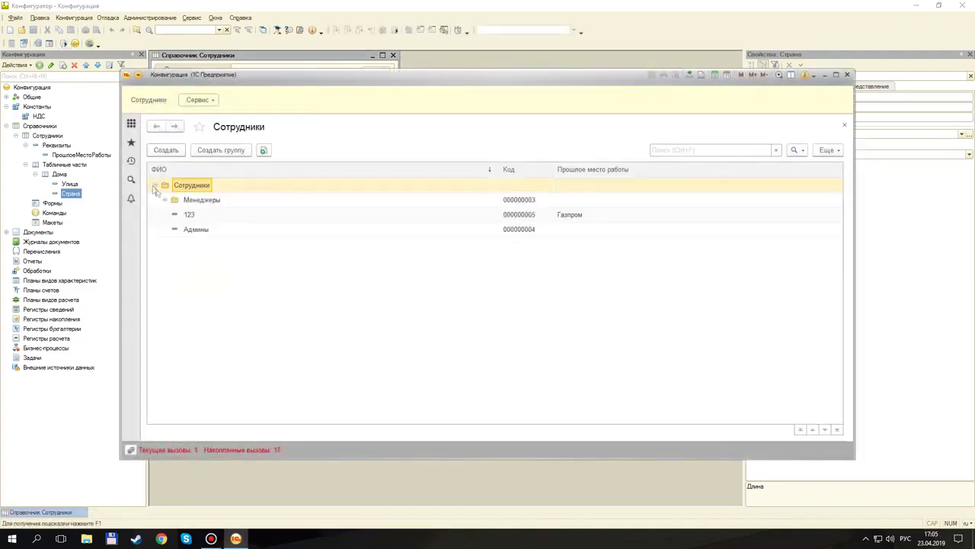
pyautogui.click(166, 200)
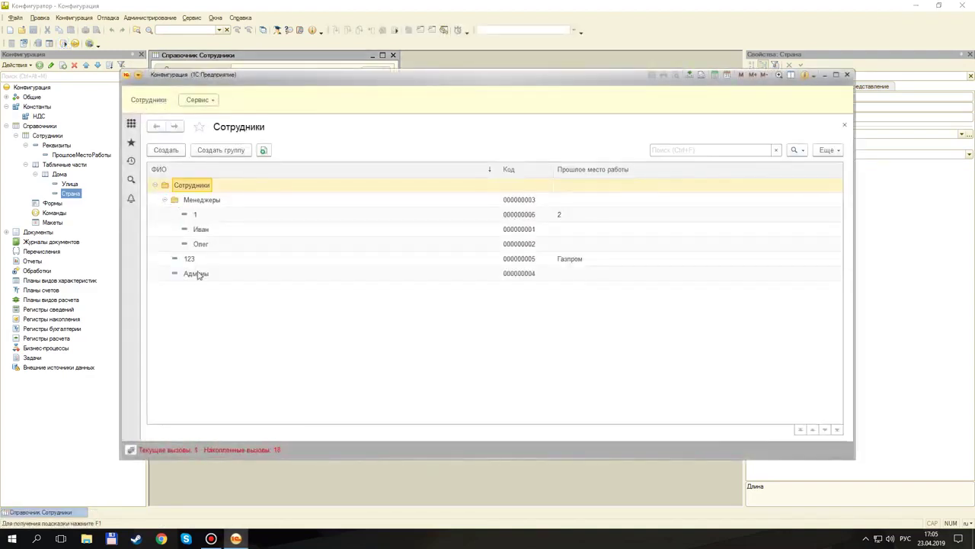
pyautogui.click(199, 276)
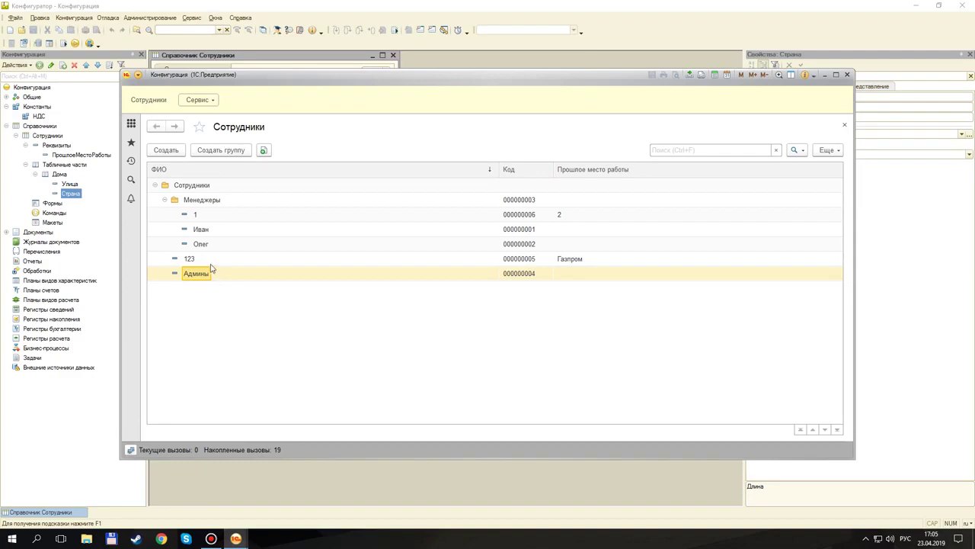
# - Open the creation form for a new Сотрудники item and enlarge it to examine the table with Улица and Страна
pyautogui.click(166, 150)
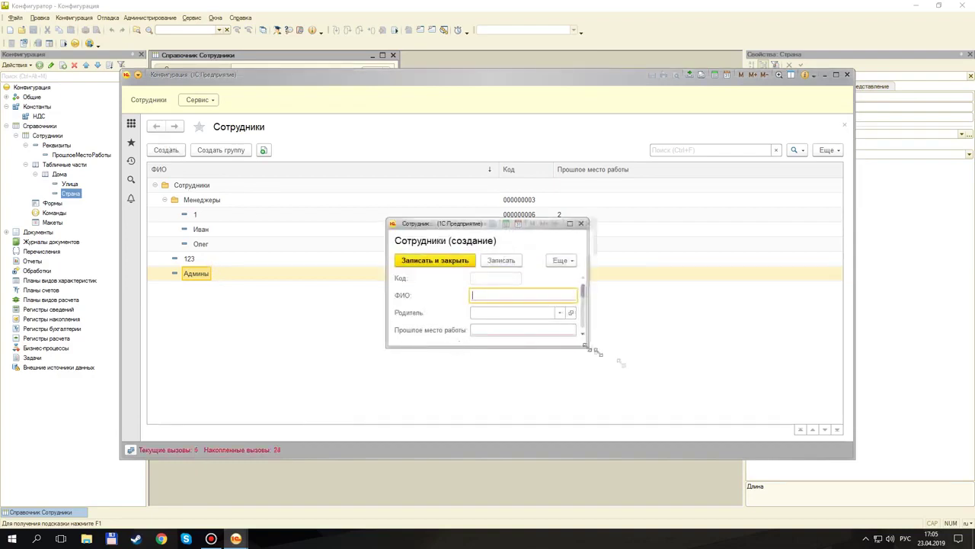
pyautogui.moveTo(589, 348); pyautogui.dragTo(920, 500)
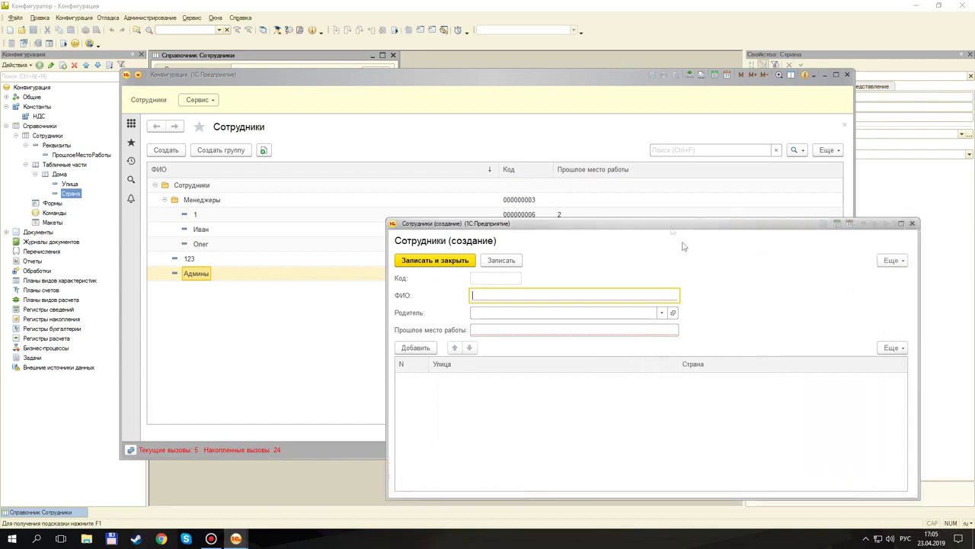
pyautogui.moveTo(649, 227); pyautogui.dragTo(460, 119)
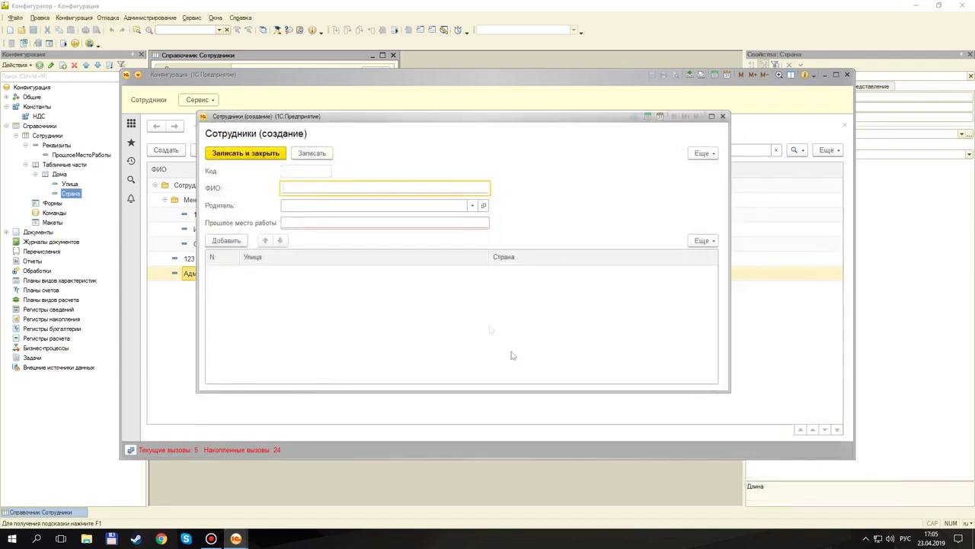
pyautogui.moveTo(349, 393); pyautogui.dragTo(410, 440)
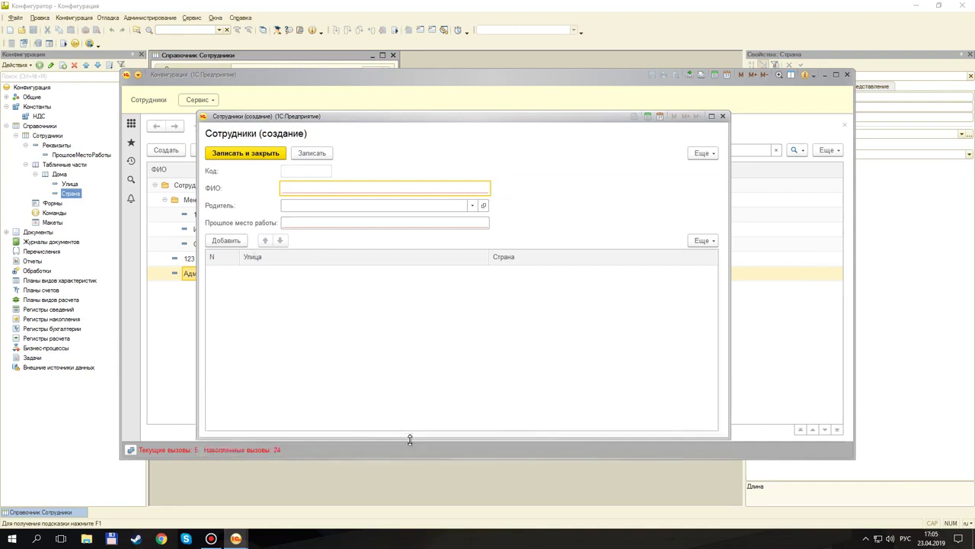
# - Try a table row with Улица 123 and Страна 123, discard the unsaved item and close the application
pyautogui.click(235, 240)
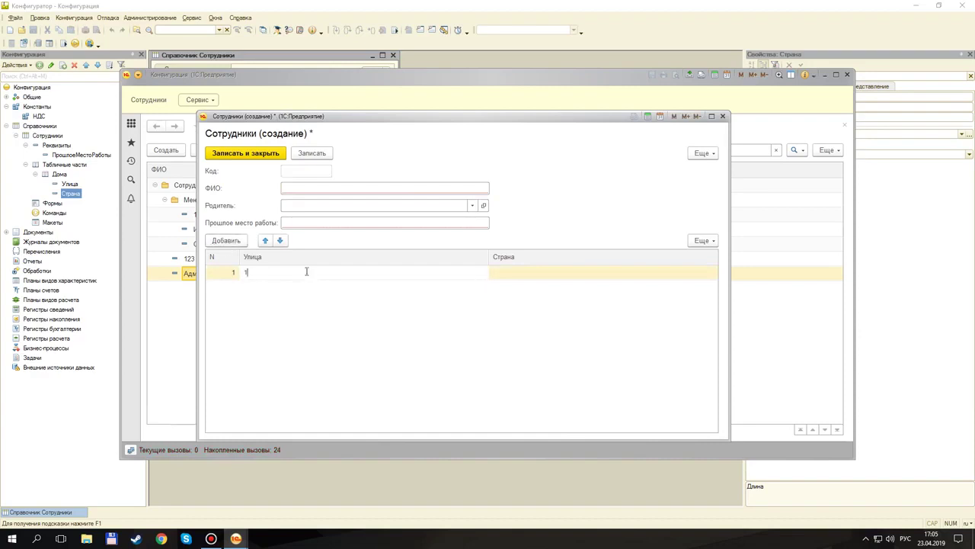
pyautogui.write('123')
pyautogui.click(544, 277)
pyautogui.write('1')
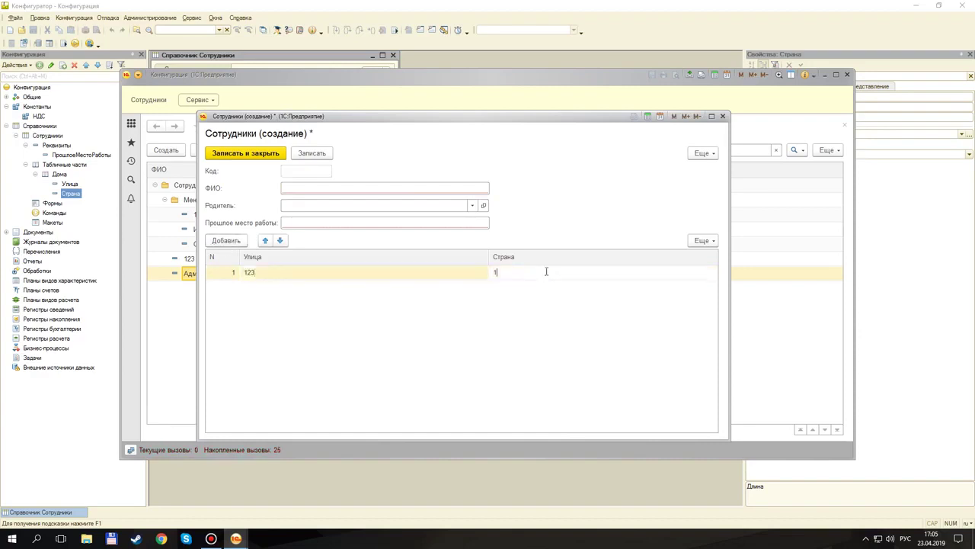
pyautogui.click(448, 191)
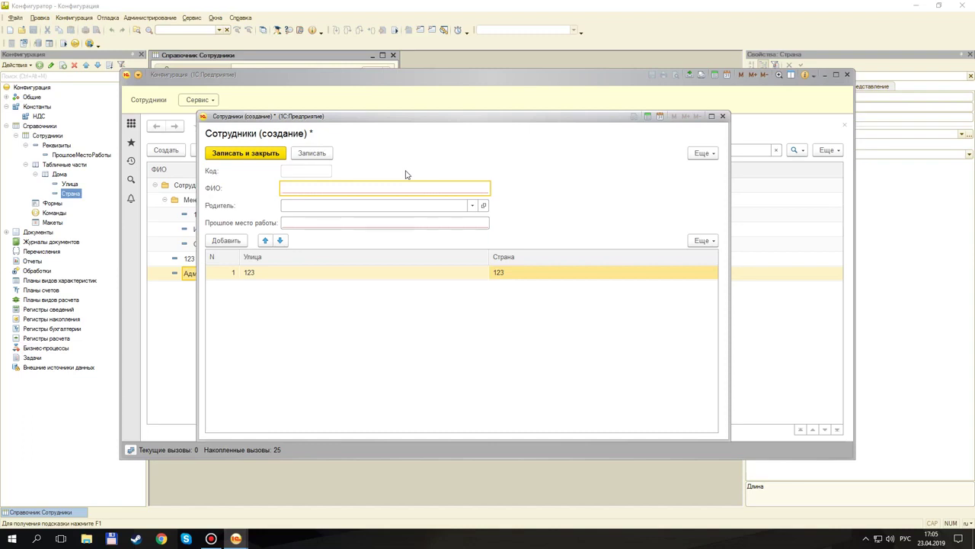
pyautogui.click(722, 115)
pyautogui.click(467, 288)
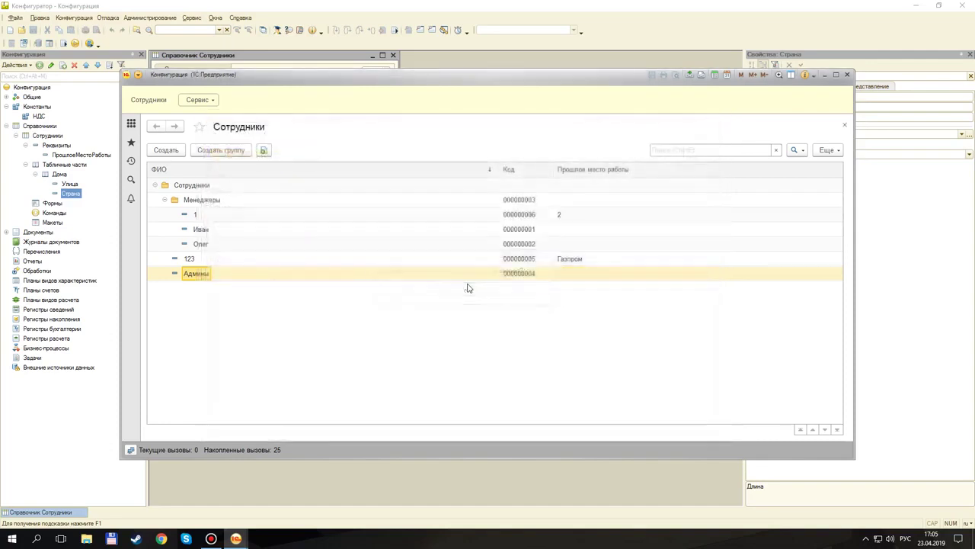
pyautogui.click(847, 75)
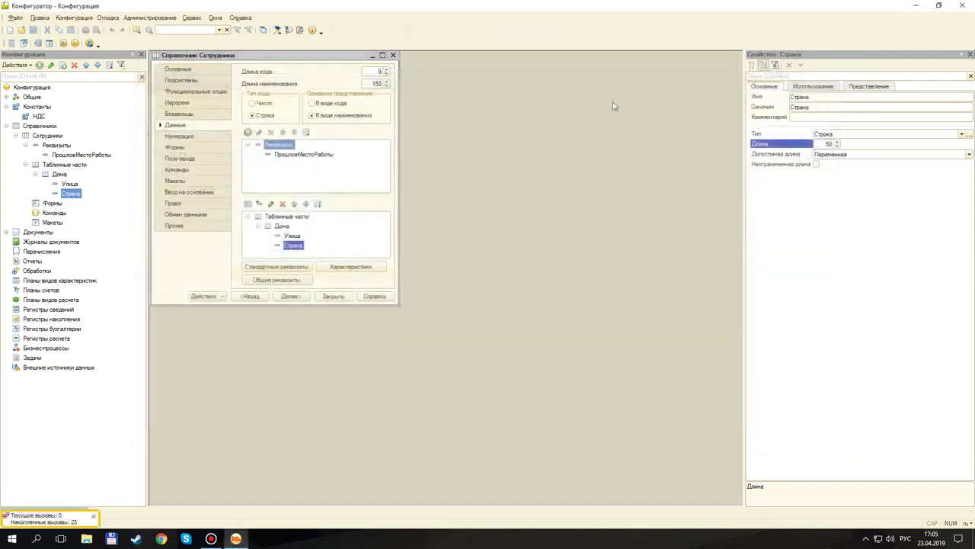
# - Look over the presentation properties of the Улица attribute and the numbering and forms settings of the Сотрудники catalog
pyautogui.click(292, 237)
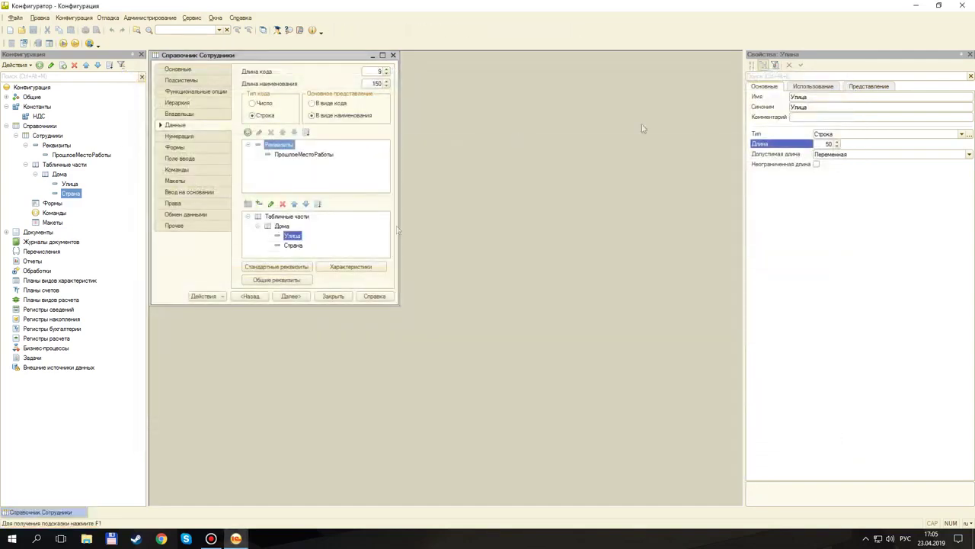
pyautogui.click(872, 87)
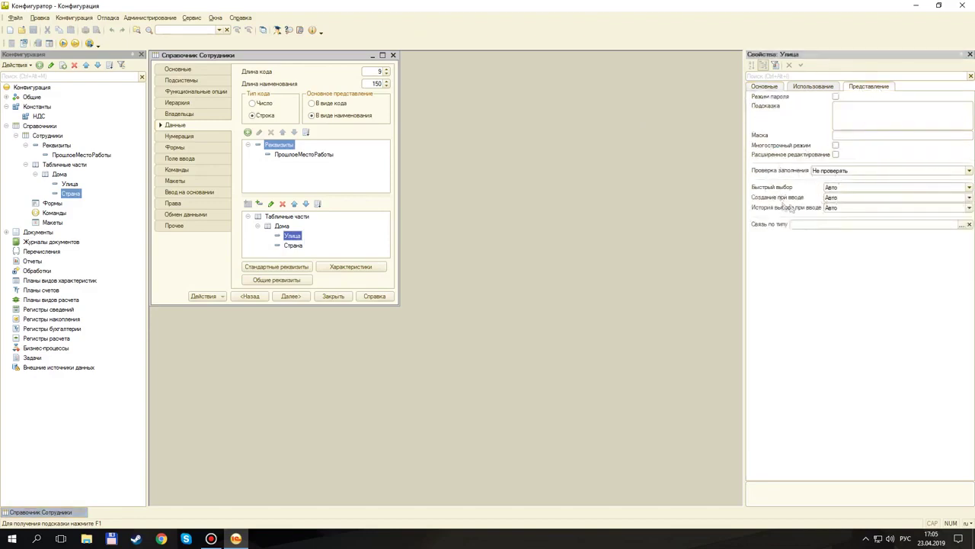
pyautogui.click(193, 136)
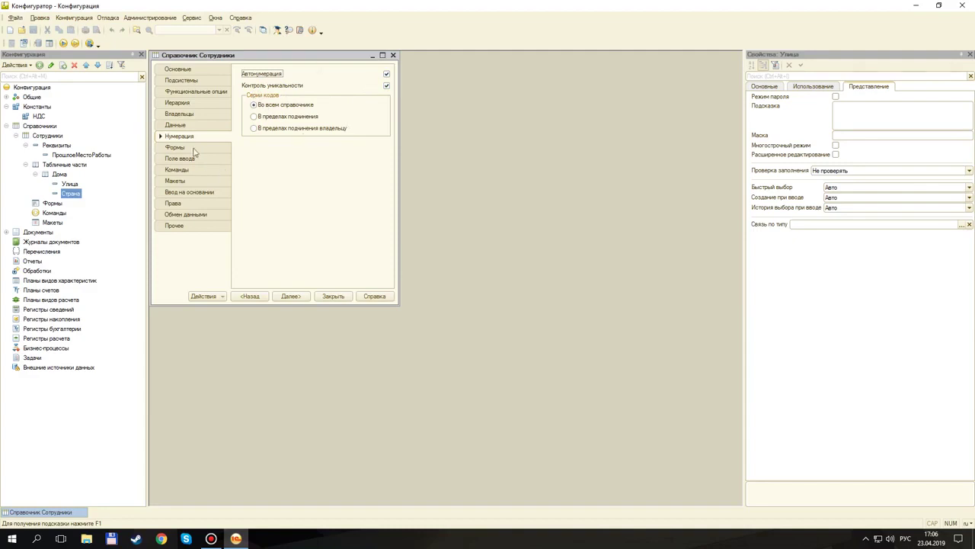
pyautogui.click(219, 150)
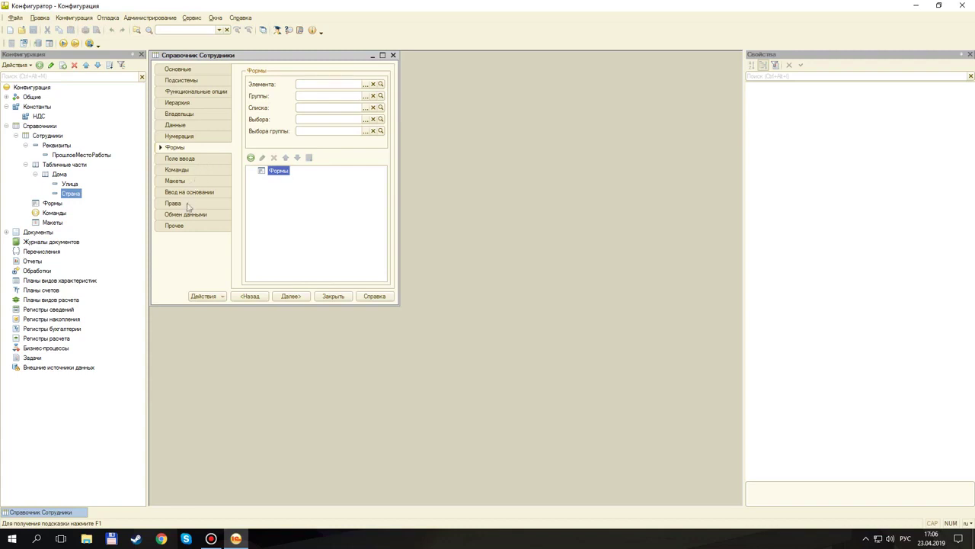
# - Add a predefined item to the Сотрудники catalog with an employee's first name as Имя and Наименование and code 000000001
pyautogui.click(182, 228)
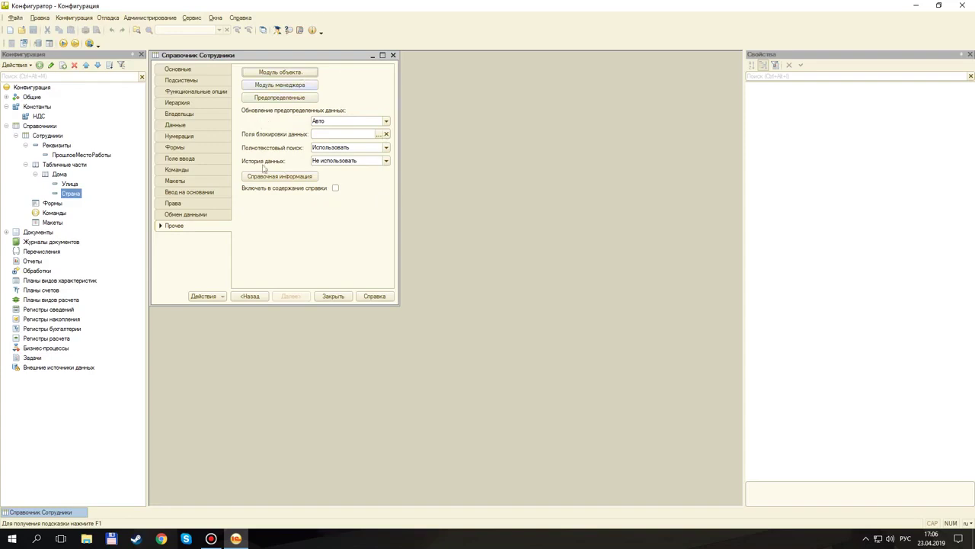
pyautogui.click(301, 99)
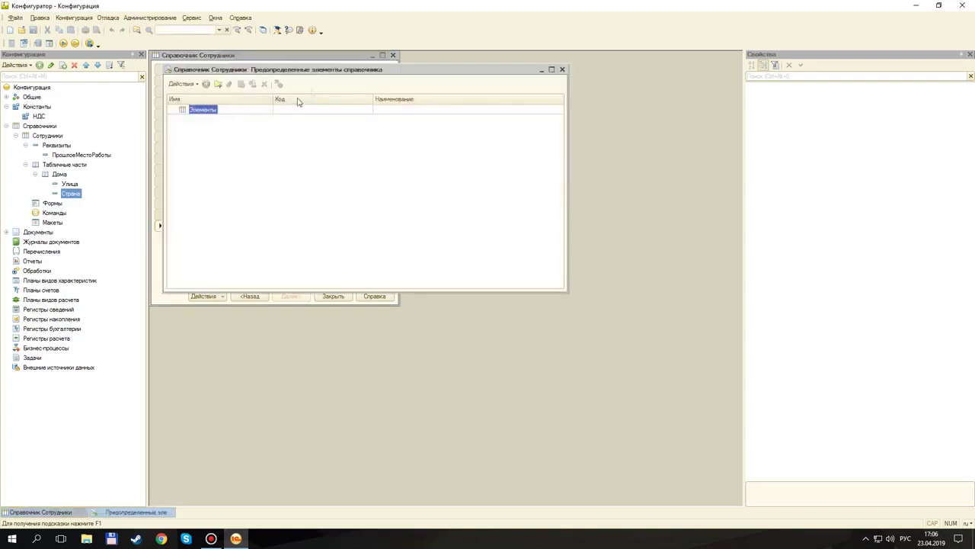
pyautogui.moveTo(351, 74); pyautogui.dragTo(499, 143)
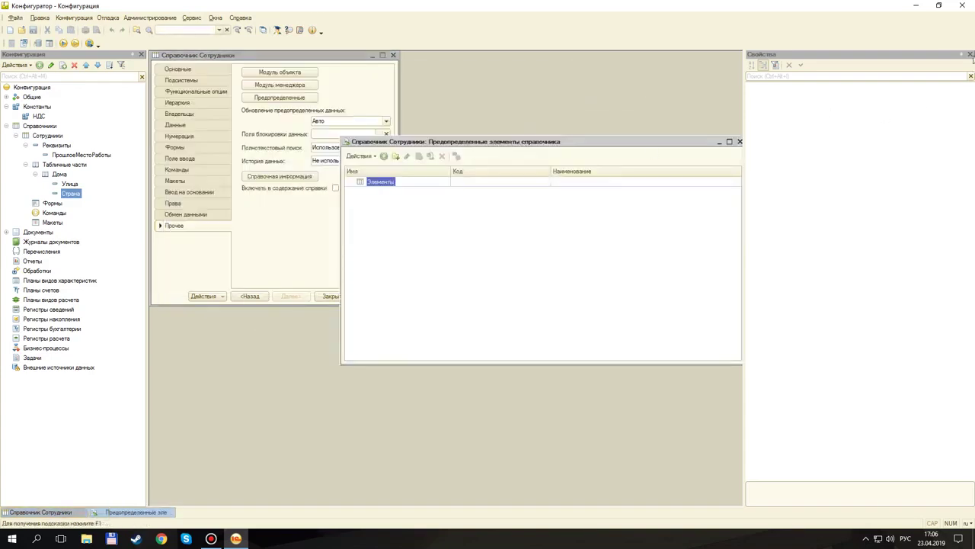
pyautogui.click(970, 55)
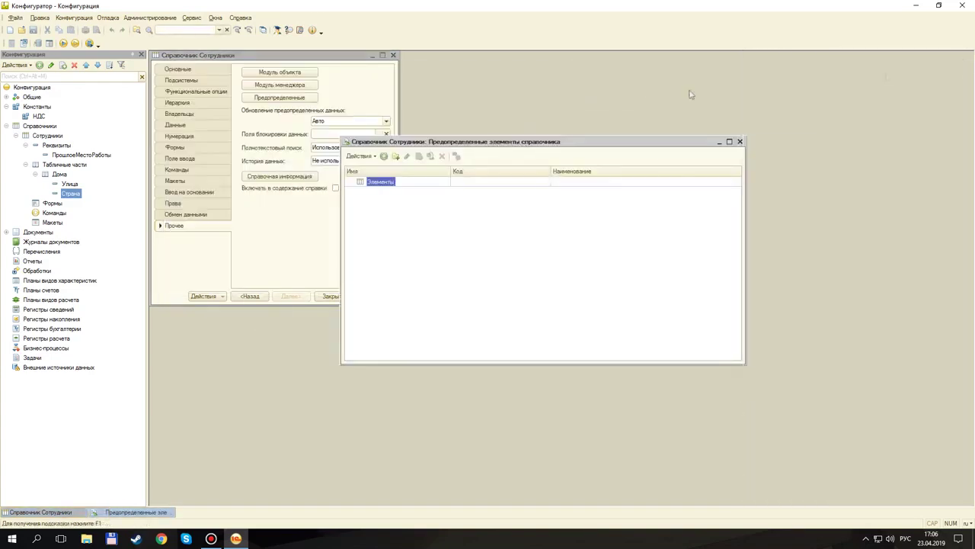
pyautogui.click(388, 156)
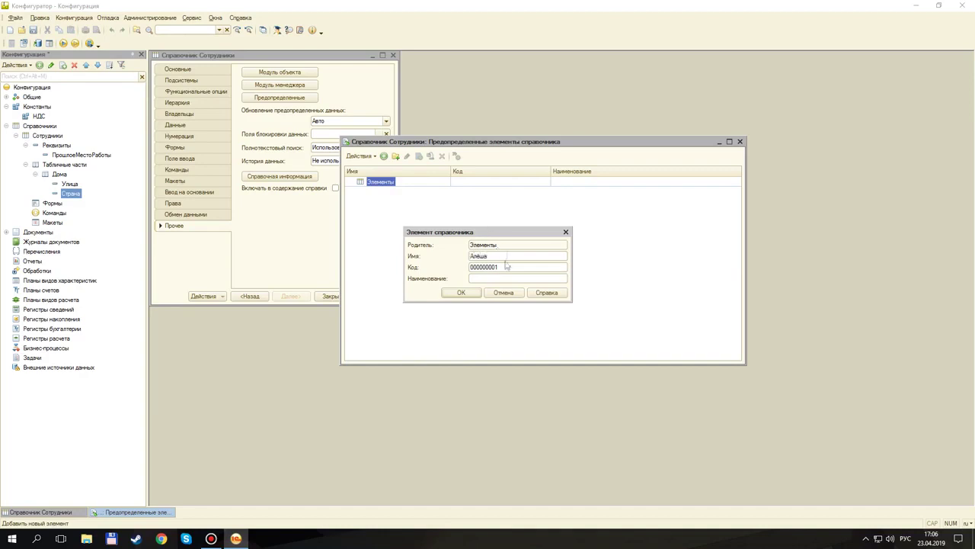
pyautogui.click(463, 294)
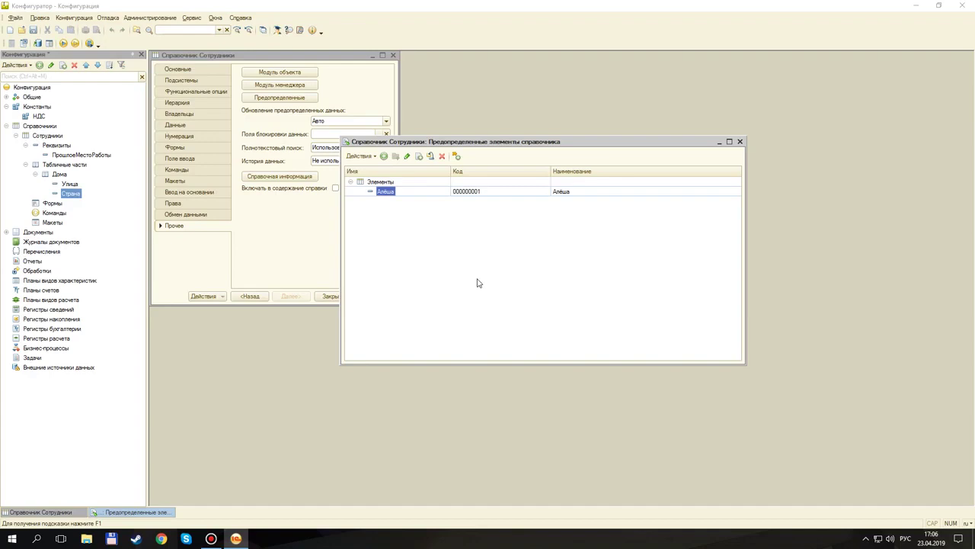
# - Close the predefined items list, update the database configuration accepting the changes, and start the application for debugging
pyautogui.click(740, 142)
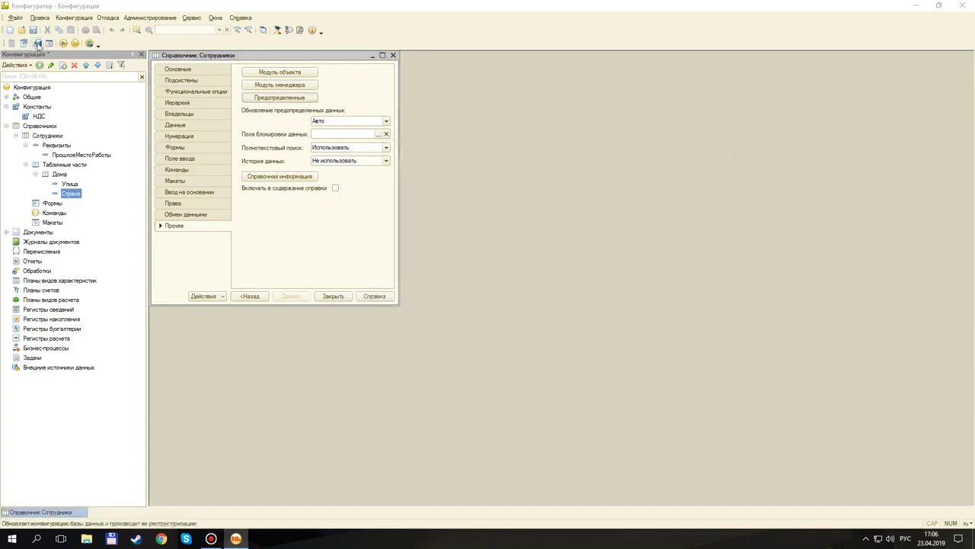
pyautogui.click(38, 44)
pyautogui.click(575, 214)
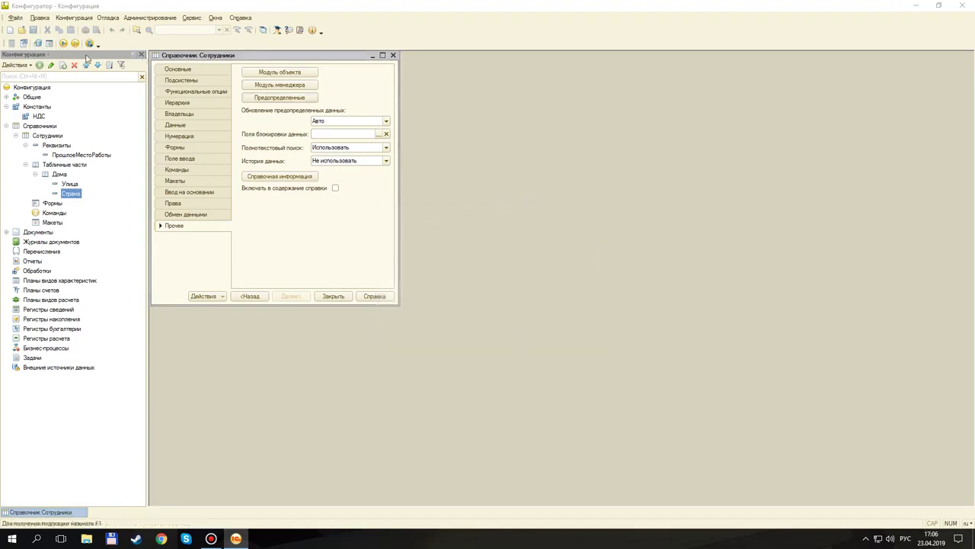
pyautogui.click(64, 44)
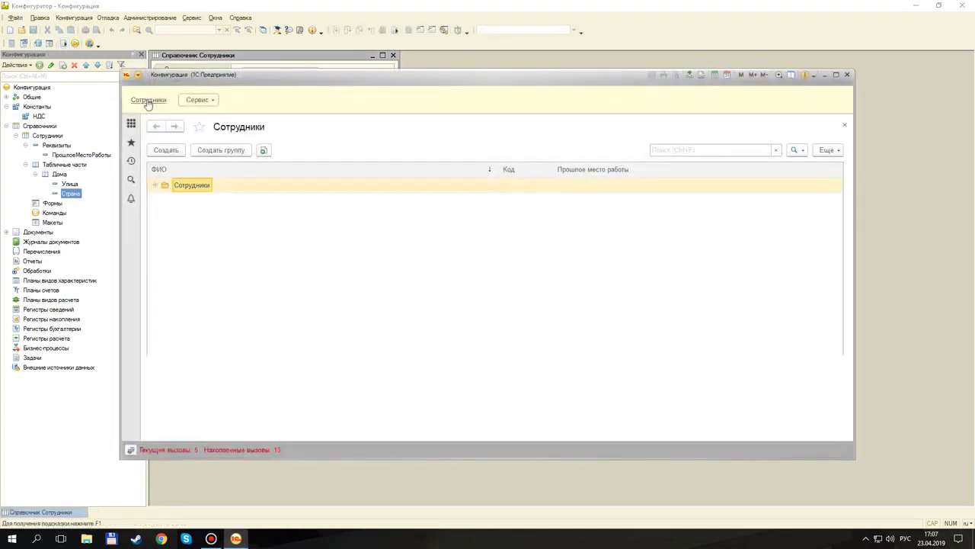
# - Expand the Сотрудники group to examine the predefined employee, and close the application and the catalog editor
pyautogui.click(155, 185)
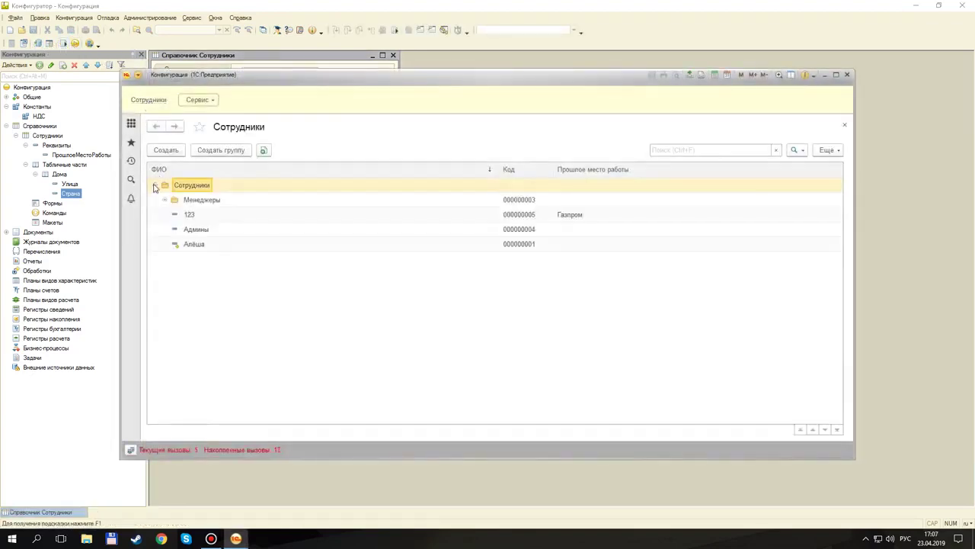
pyautogui.click(179, 246)
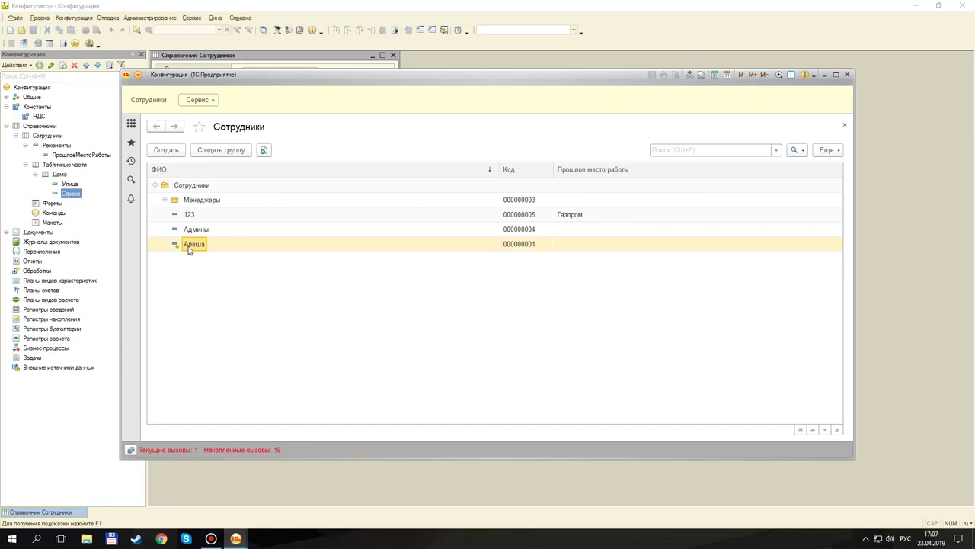
pyautogui.click(847, 74)
pyautogui.click(393, 55)
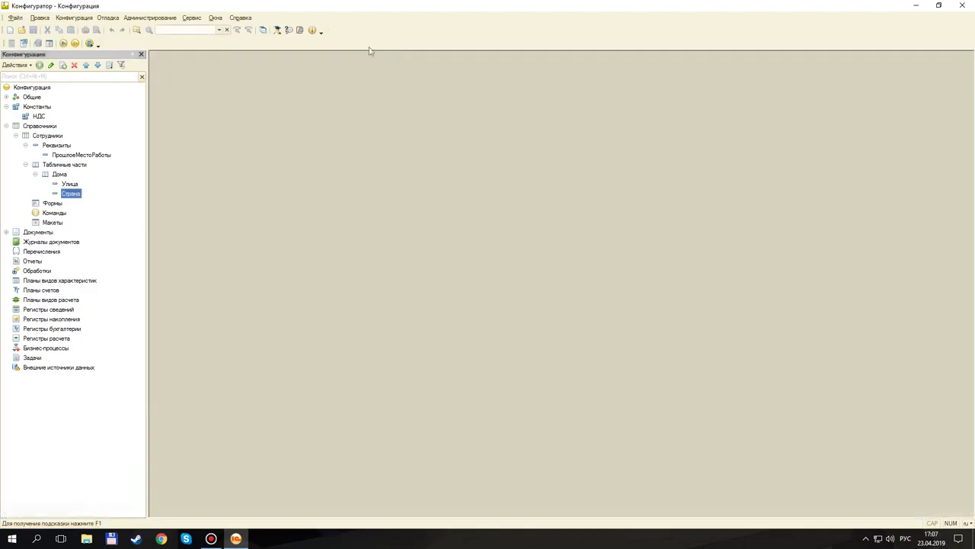
# - Rename the НДС constant to Директор
pyautogui.doubleClick(38, 117)
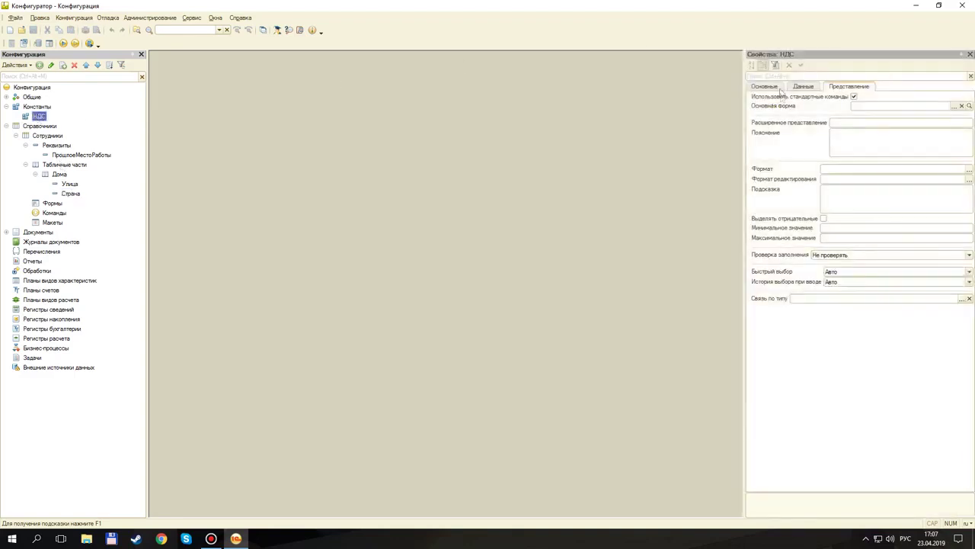
pyautogui.click(775, 87)
pyautogui.doubleClick(809, 97)
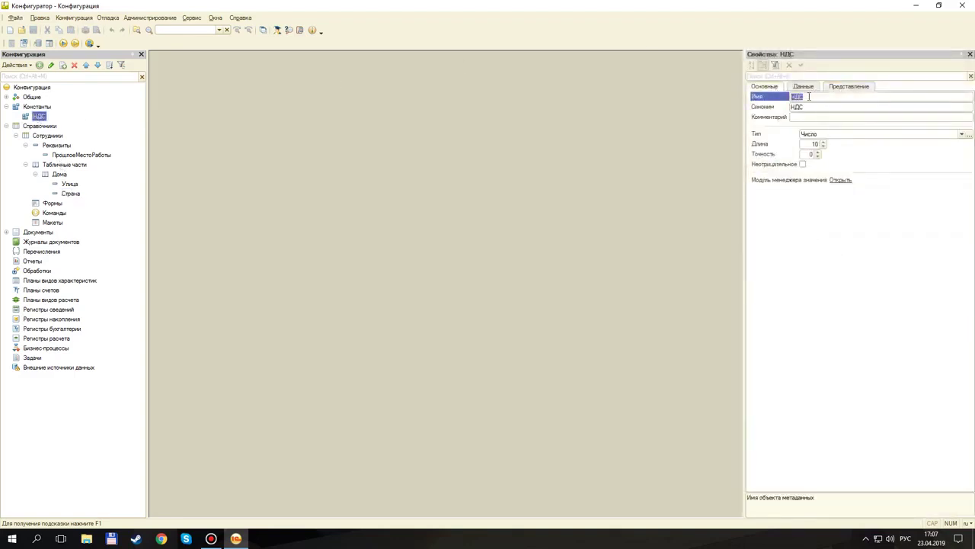
pyautogui.write('Директор')
pyautogui.press('Return')
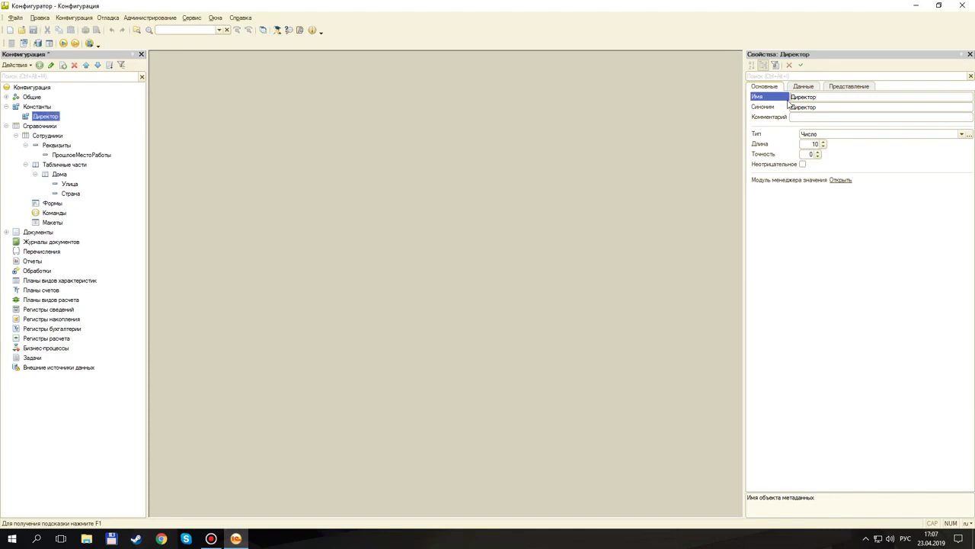
# - Change the data type of the Директор constant to СправочникСсылка.Сотрудники
pyautogui.click(968, 135)
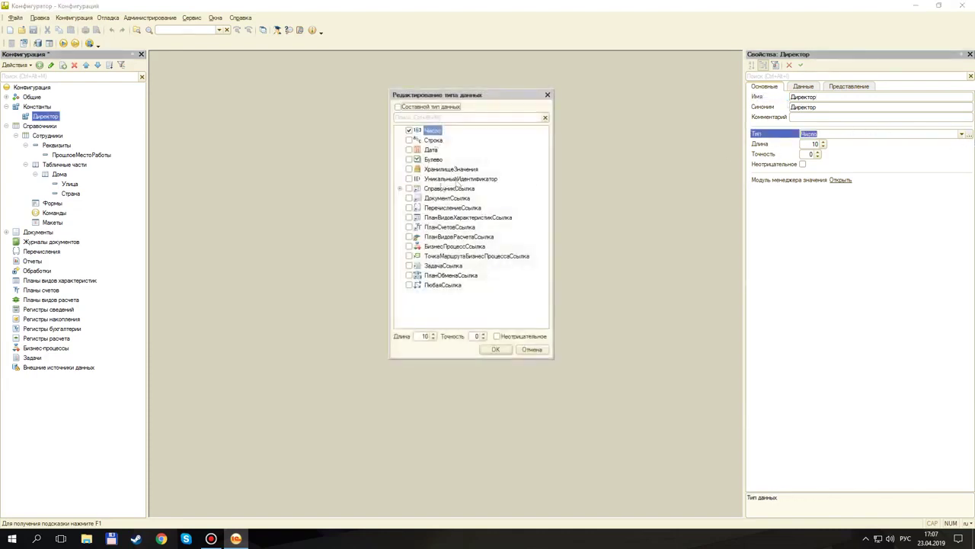
pyautogui.click(400, 189)
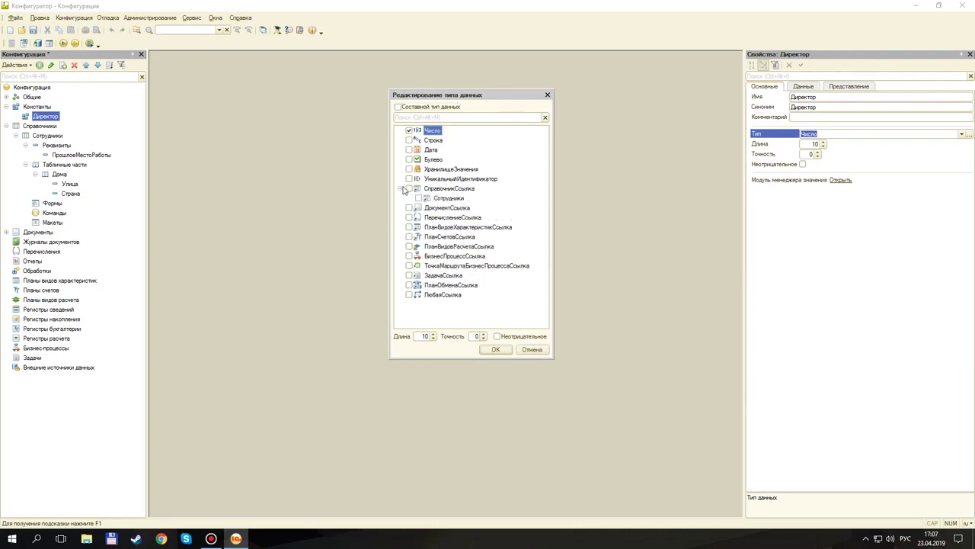
pyautogui.click(418, 198)
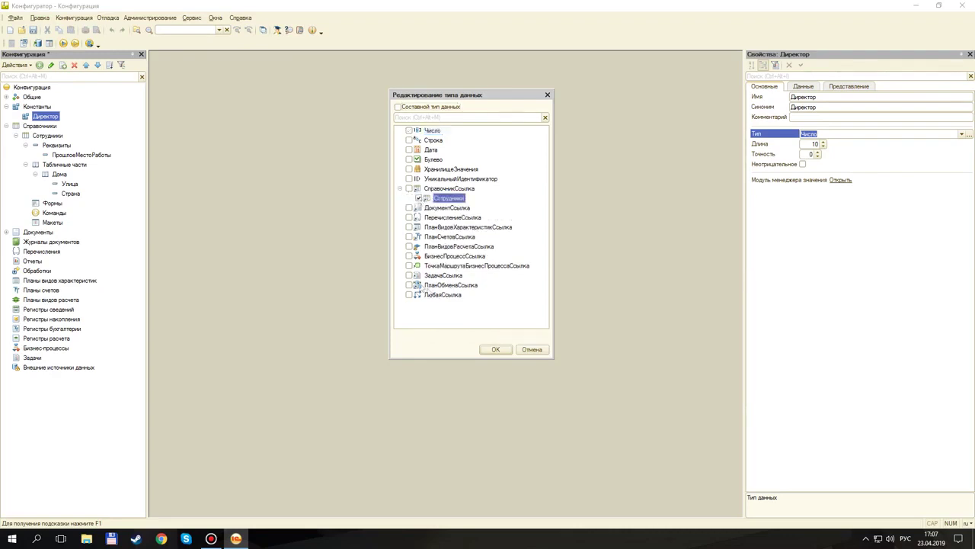
pyautogui.click(496, 349)
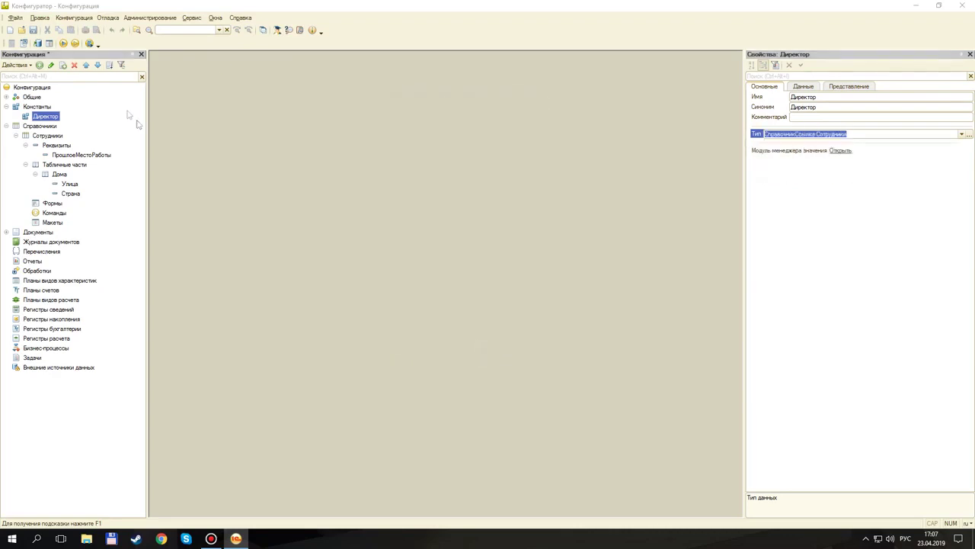
# - Update the database configuration with the changed constant, start the application and open the Директор constant form
pyautogui.click(49, 44)
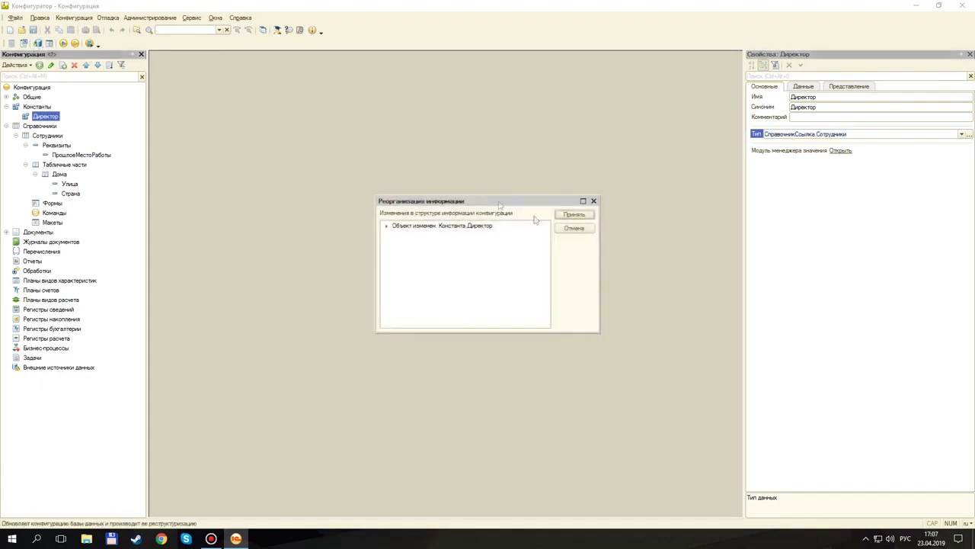
pyautogui.click(574, 214)
pyautogui.click(63, 44)
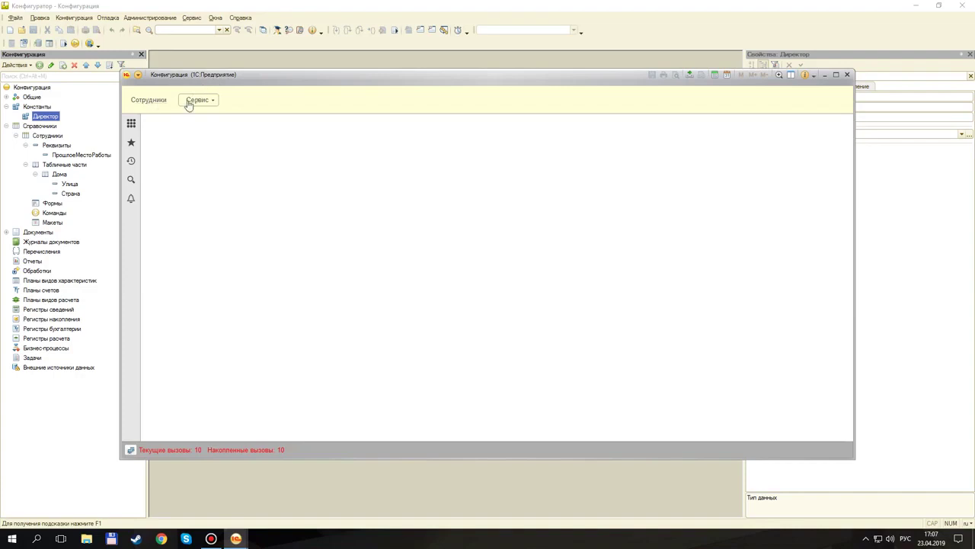
pyautogui.click(194, 101)
pyautogui.click(221, 119)
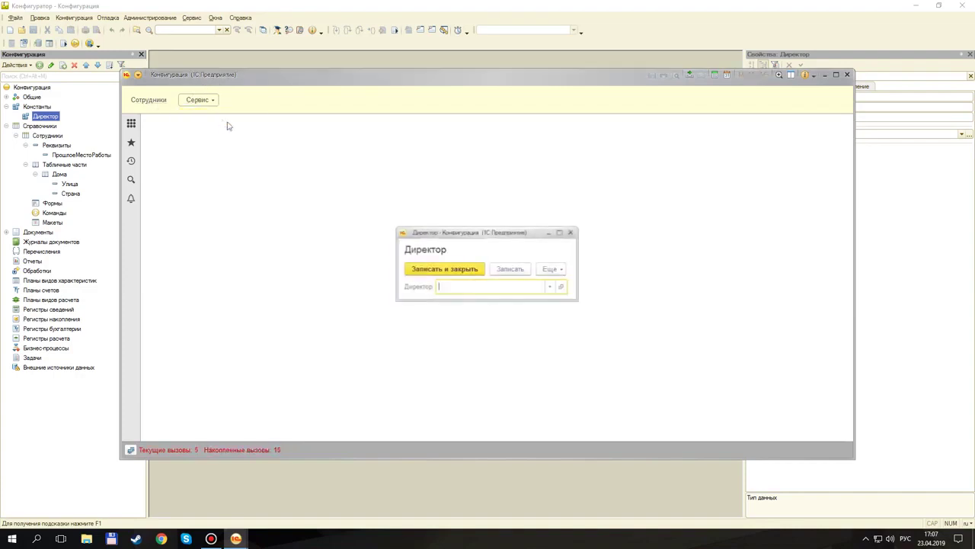
# - Choose Админы from the full Сотрудники list as the value of the Директор constant
pyautogui.click(551, 288)
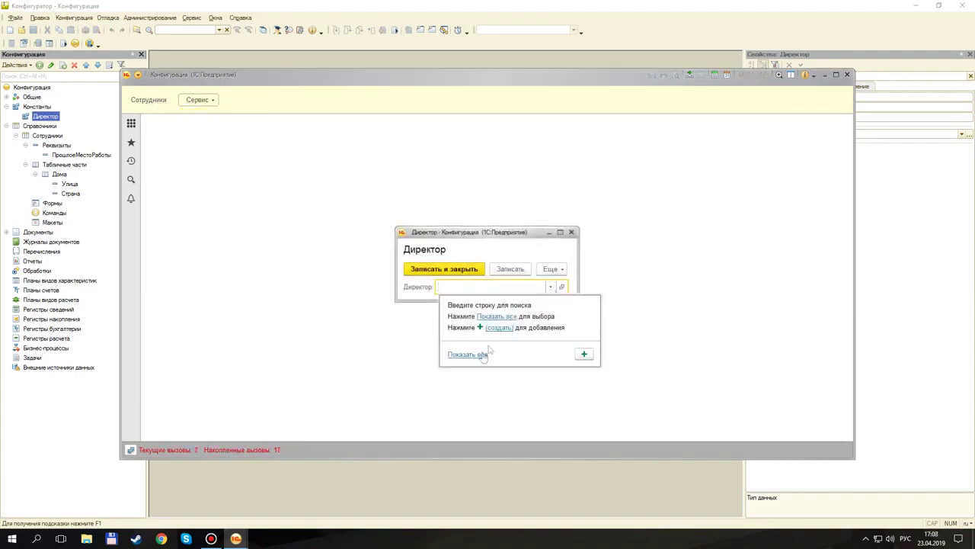
pyautogui.click(551, 287)
pyautogui.click(551, 287)
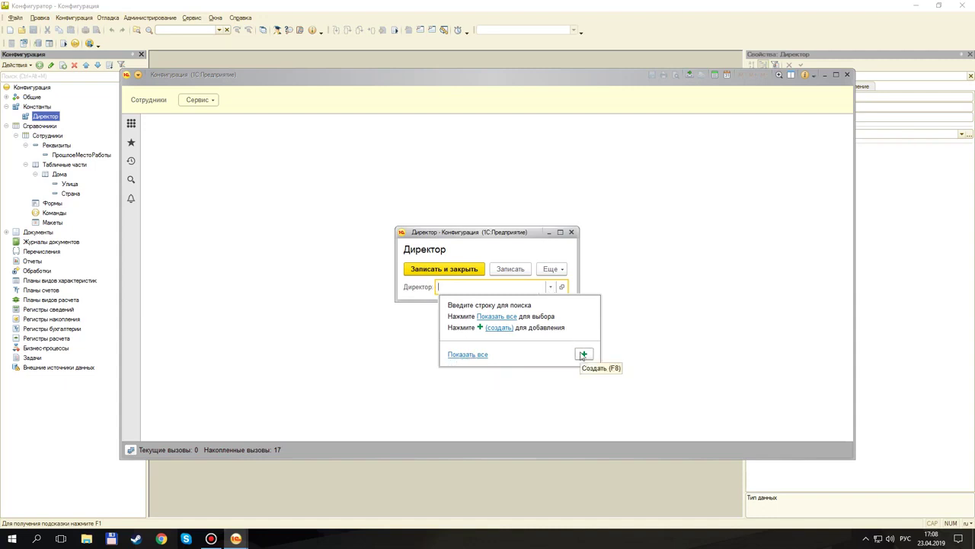
pyautogui.click(465, 354)
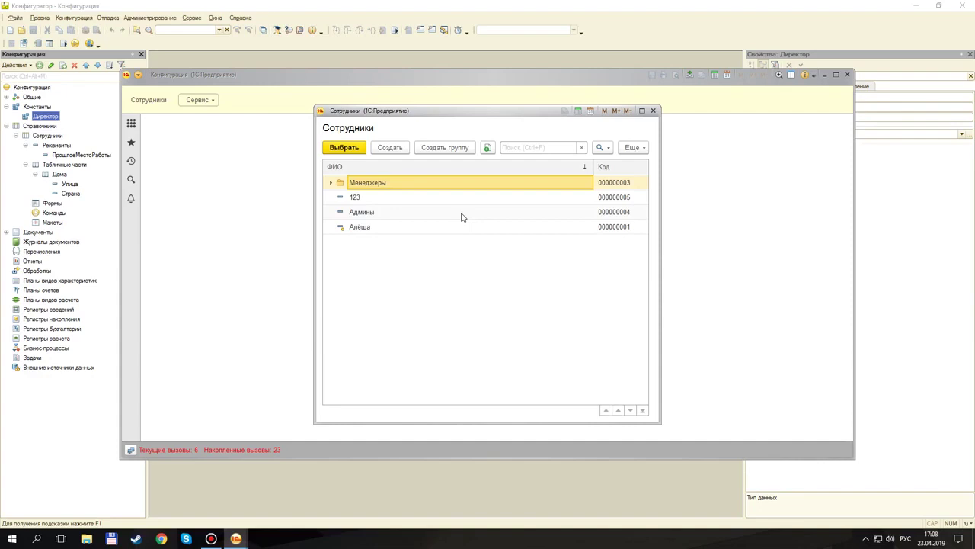
pyautogui.click(396, 200)
pyautogui.click(387, 226)
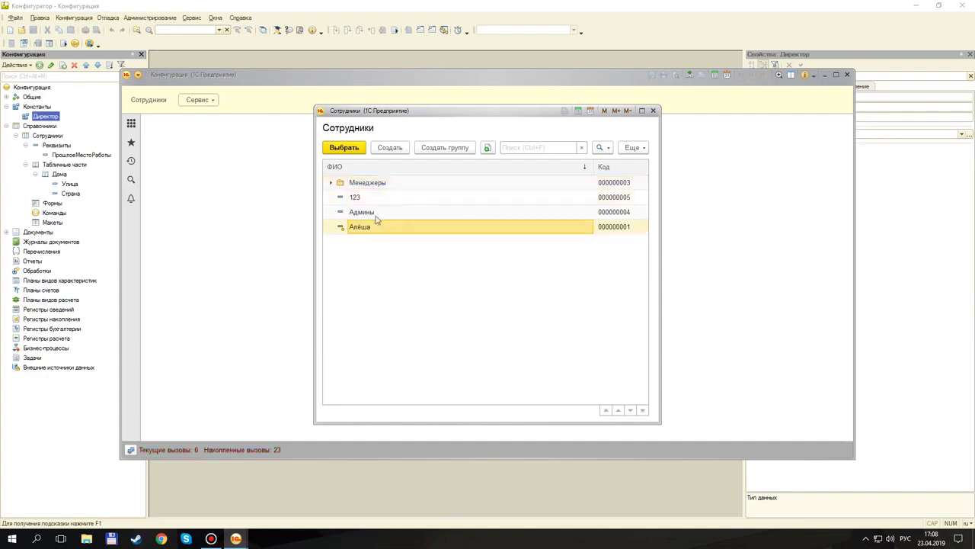
pyautogui.click(372, 217)
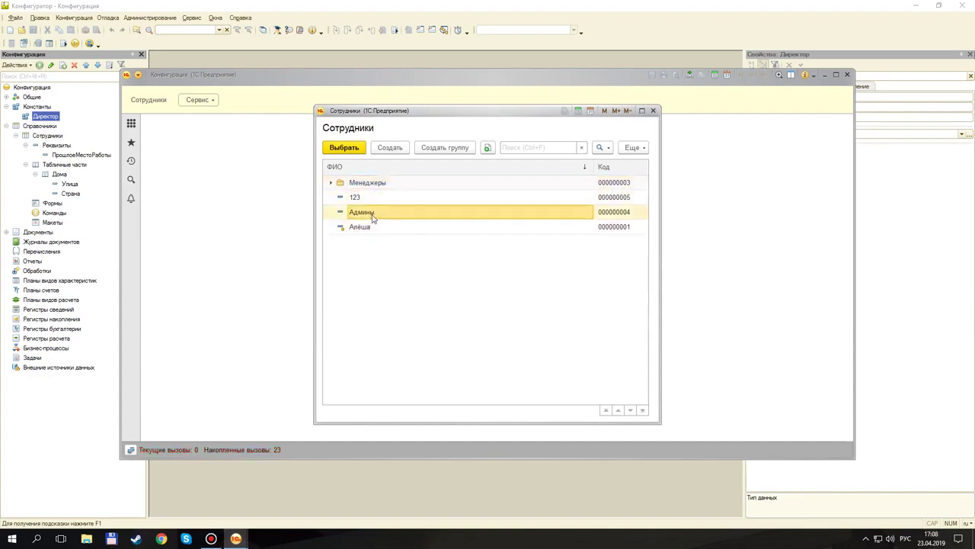
pyautogui.doubleClick(373, 218)
pyautogui.click(200, 104)
pyautogui.click(227, 122)
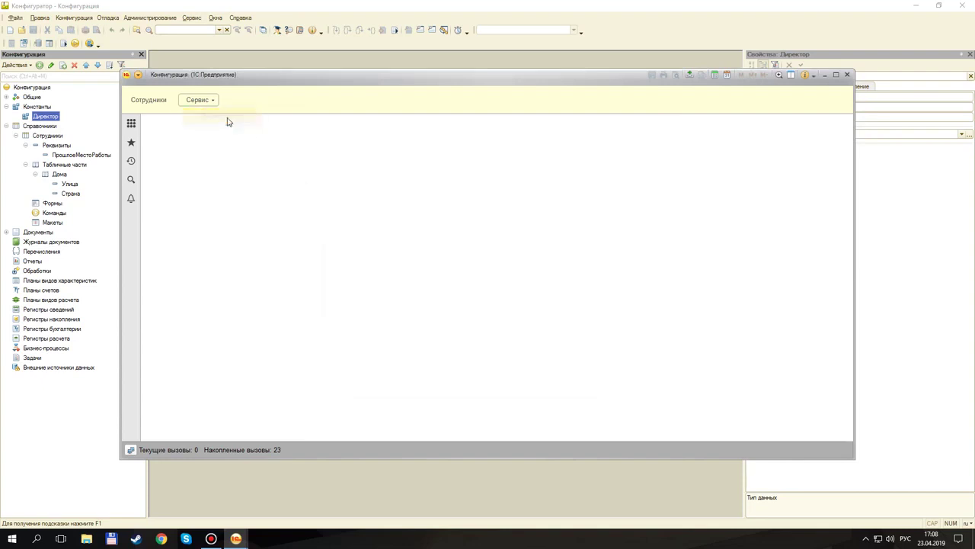
pyautogui.click(557, 297)
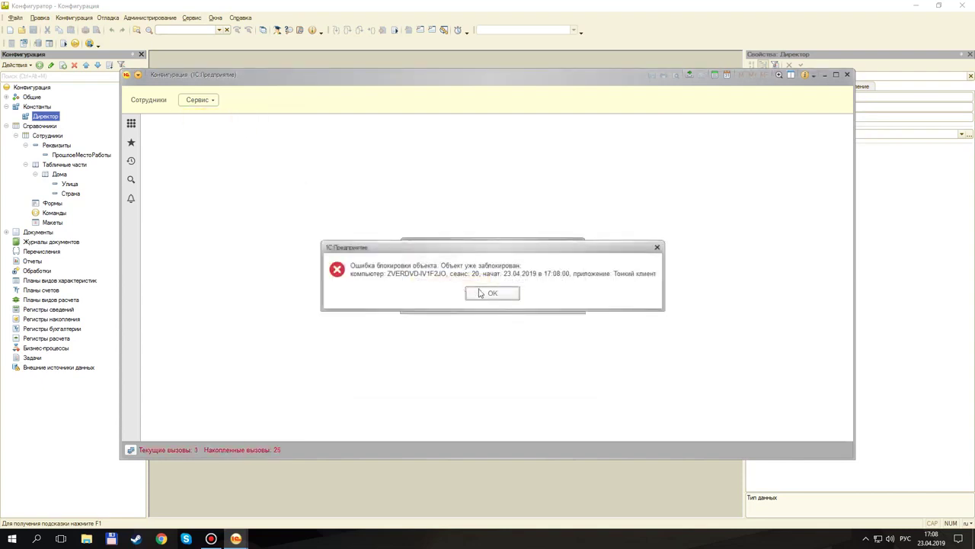
pyautogui.click(481, 294)
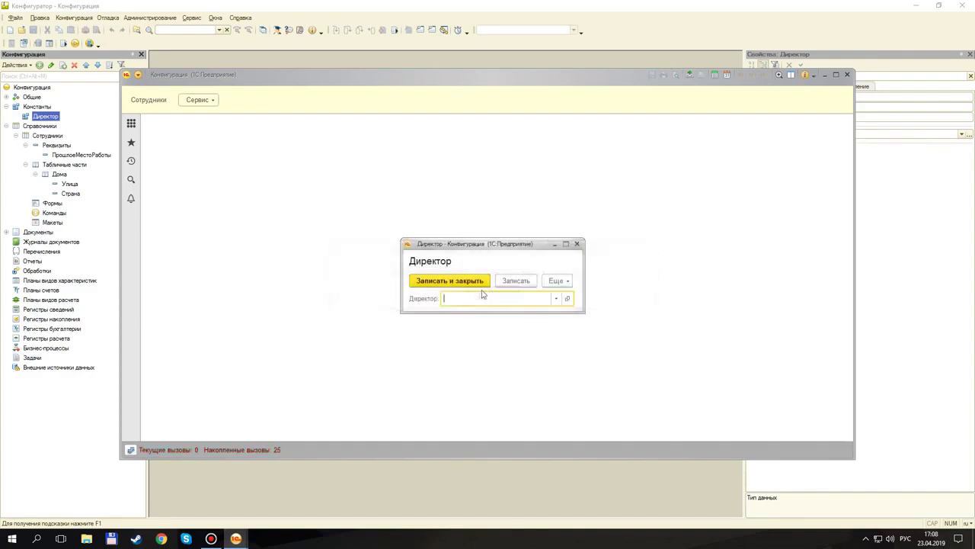
pyautogui.moveTo(511, 249); pyautogui.dragTo(413, 244)
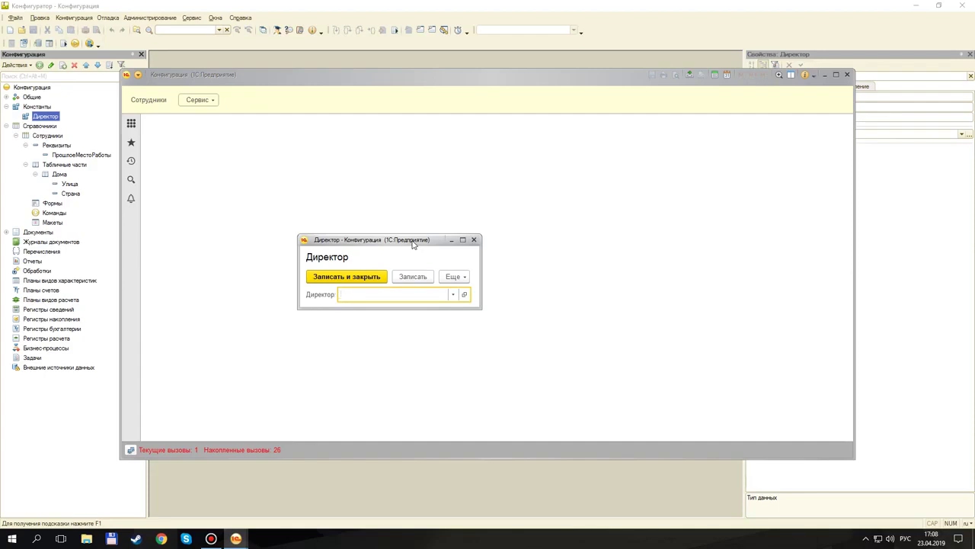
pyautogui.click(473, 239)
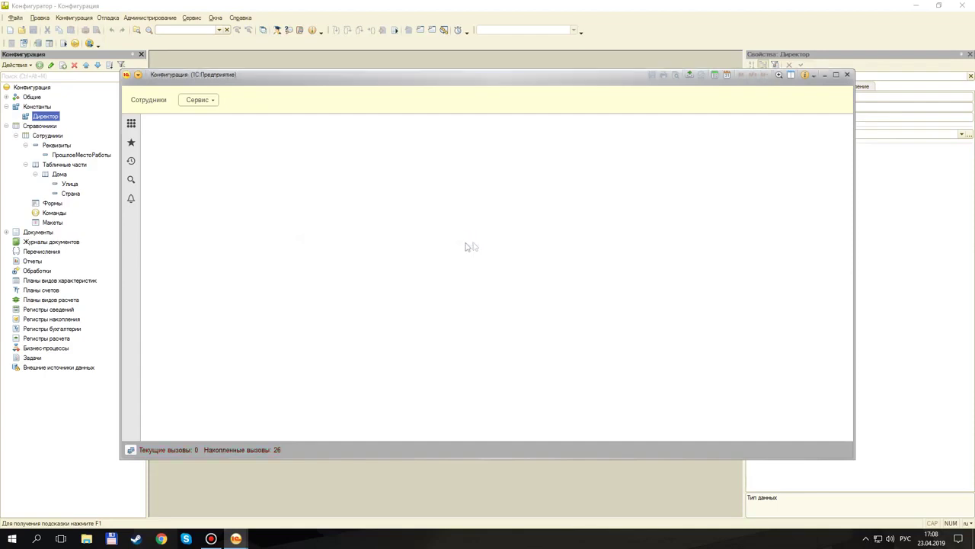
# - Switch back to the unsaved Директор form holding Админы, save the constant and close the form
pyautogui.moveTo(238, 539)
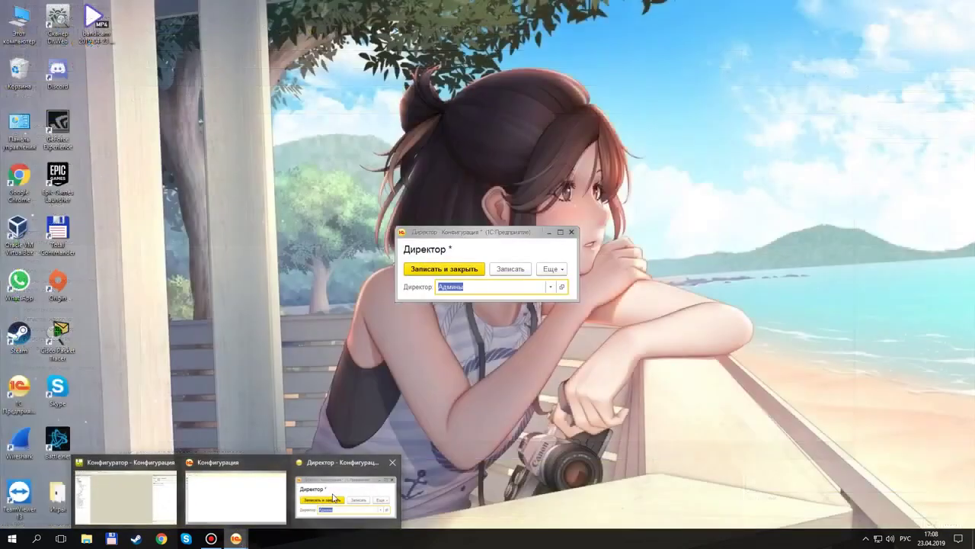
pyautogui.click(333, 497)
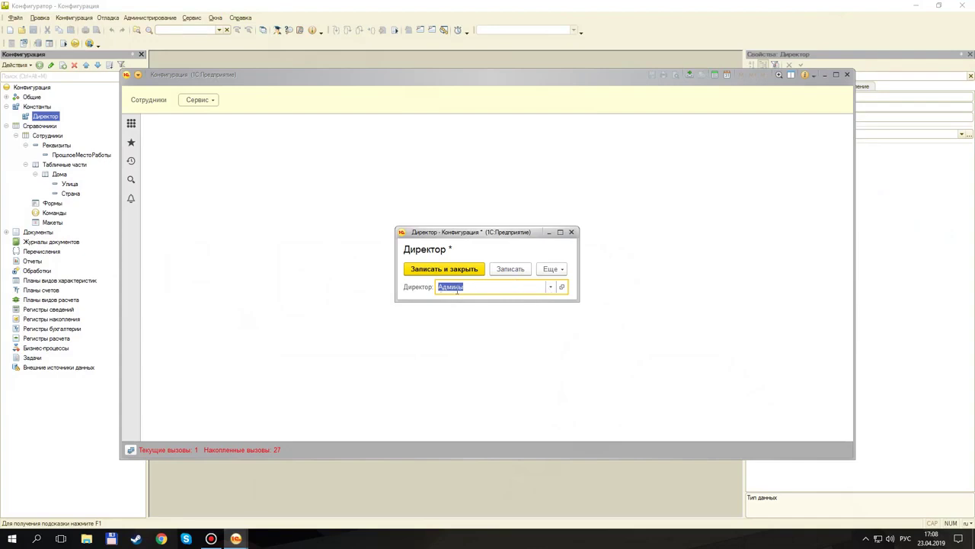
pyautogui.click(445, 271)
# - Reopen the Директор constant form and open the card of the selected employee Админы
pyautogui.click(199, 100)
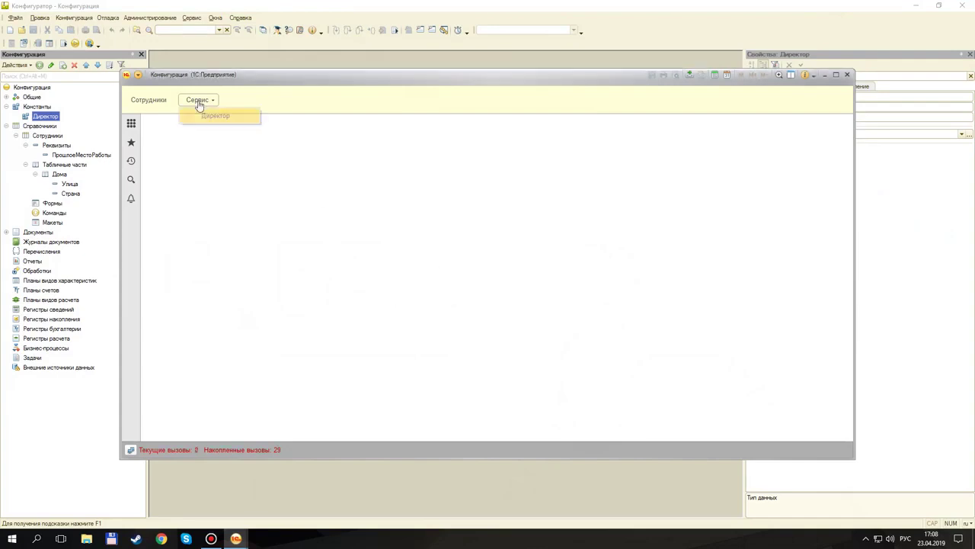
pyautogui.click(221, 116)
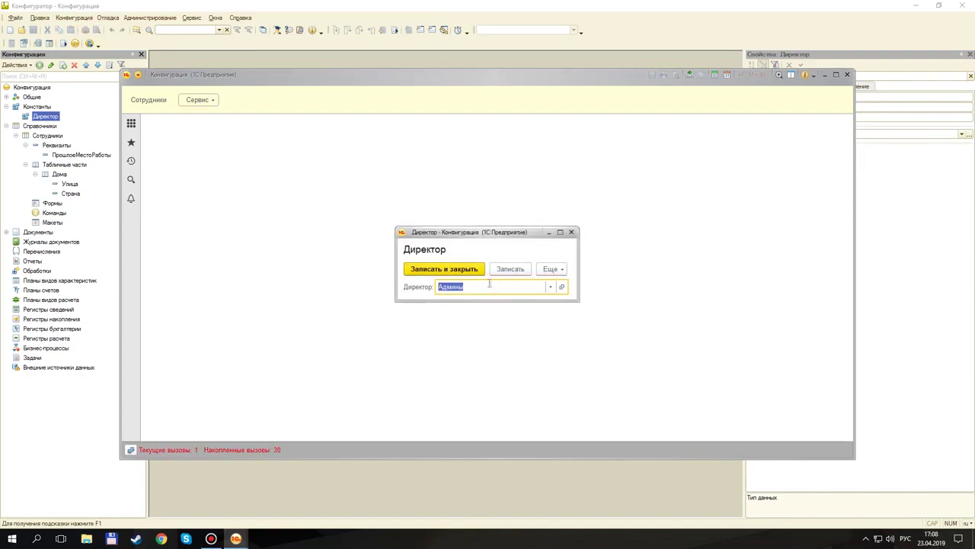
pyautogui.click(562, 288)
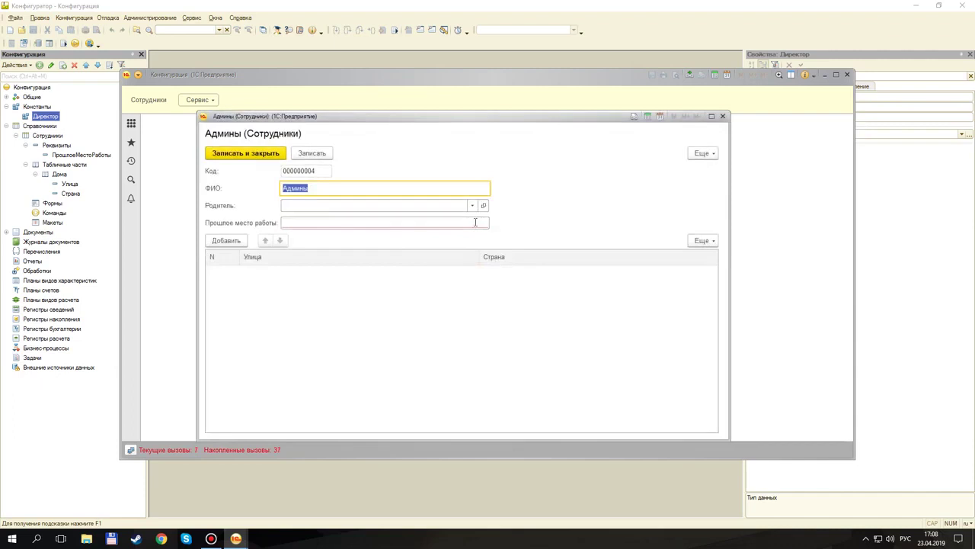
# - Try to save the Админы card with Прошлое место работы left empty, and close the card
pyautogui.click(287, 226)
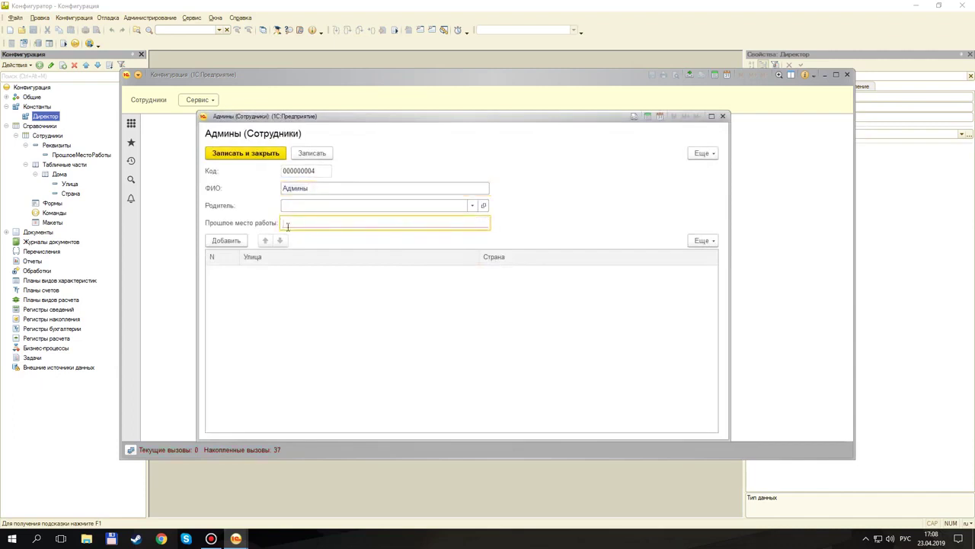
pyautogui.click(259, 156)
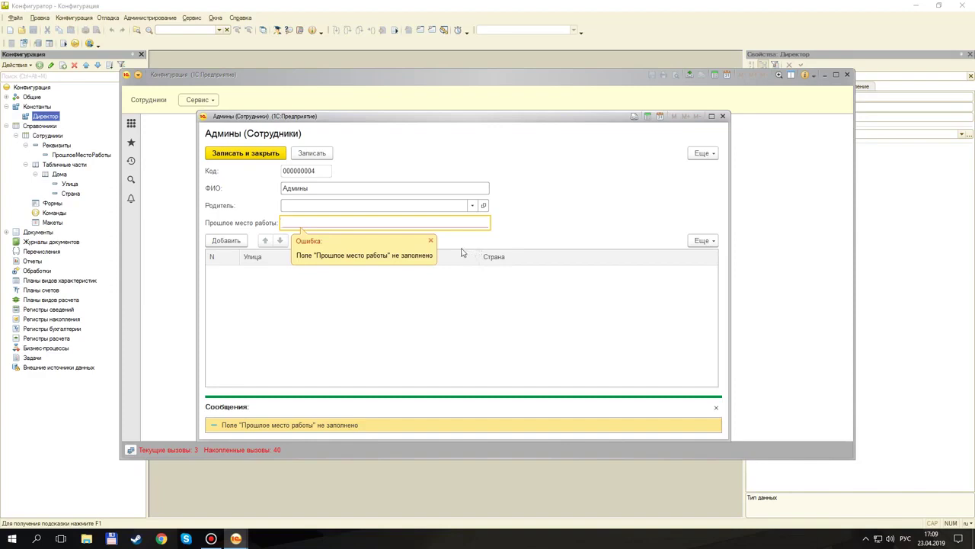
pyautogui.click(431, 241)
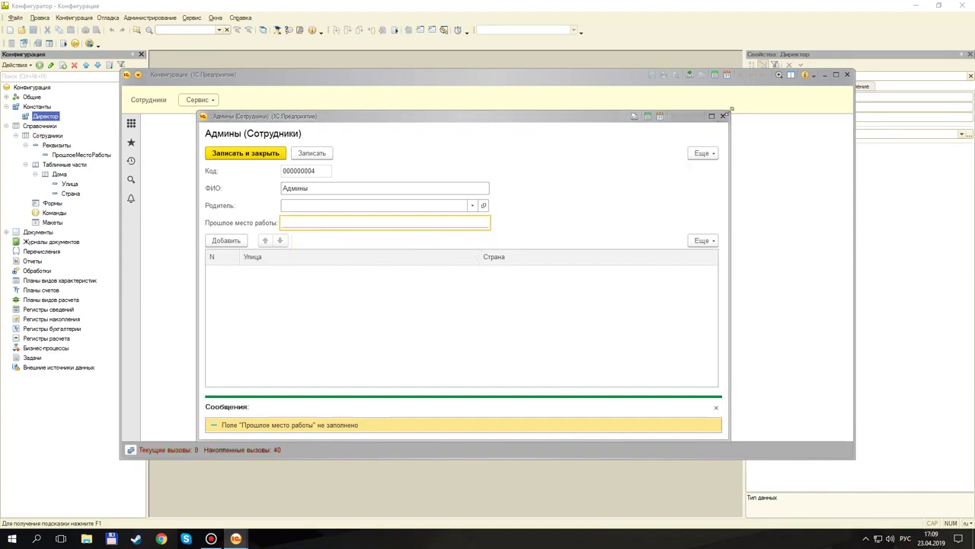
pyautogui.click(723, 117)
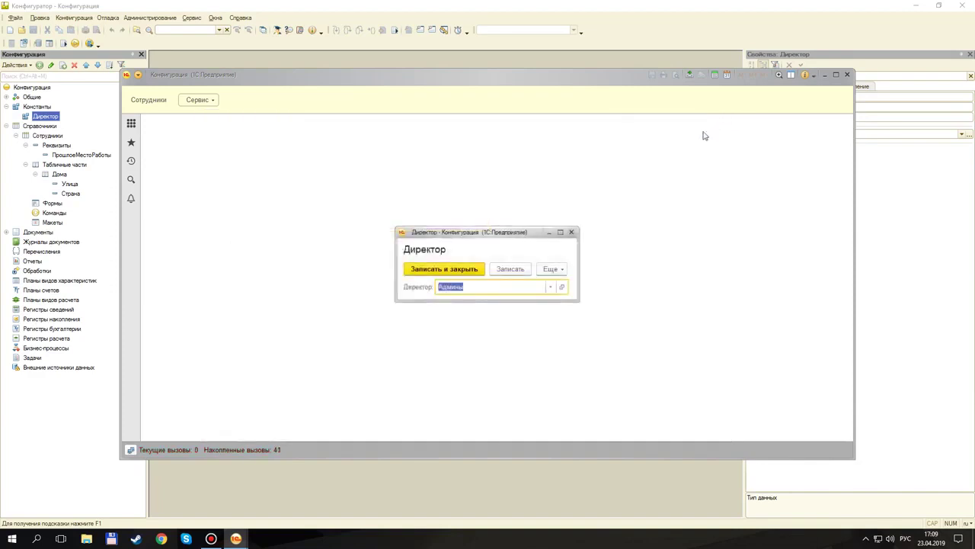
# - Replace the Директор value with a newly created employee, ФИО ороп and Прошлое место работы порп, and save the employee card
pyautogui.press('BackSpace')
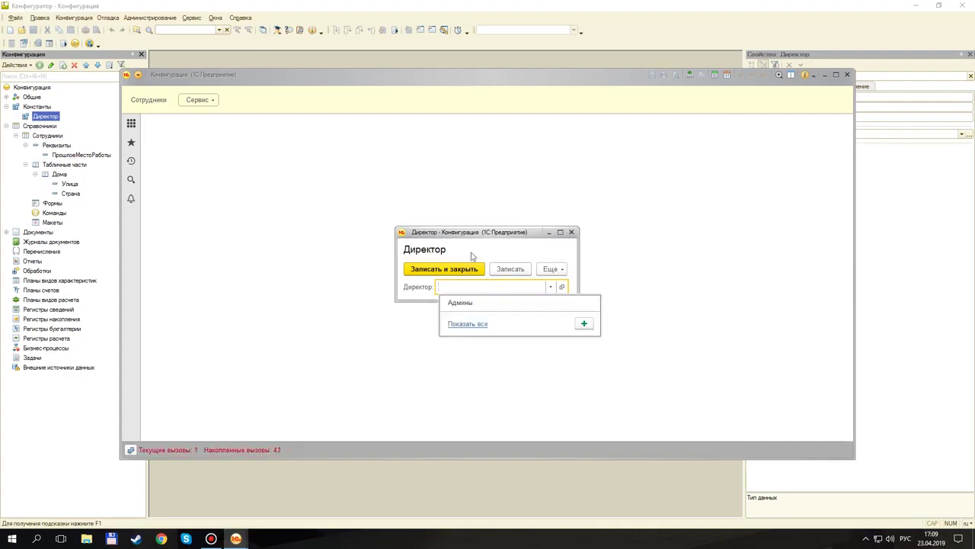
pyautogui.write('ороп')
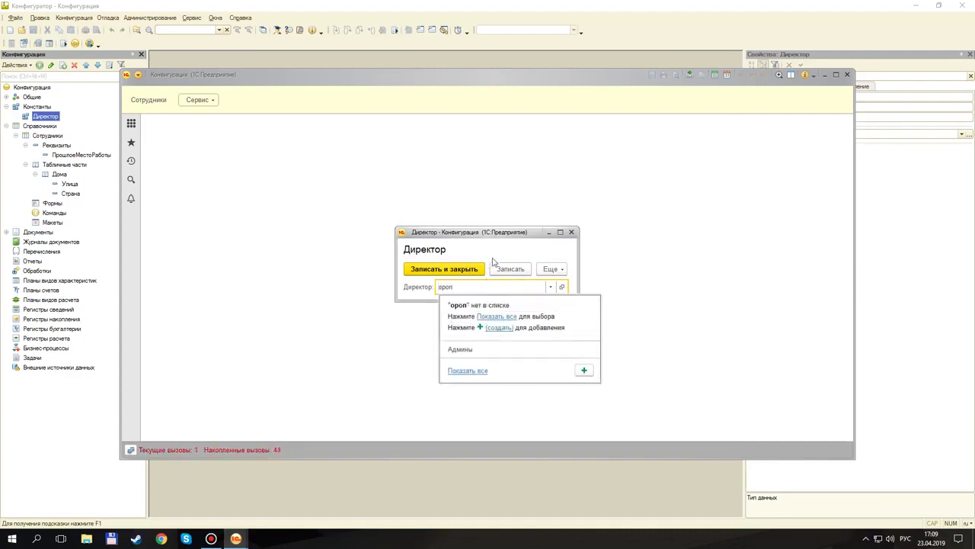
pyautogui.click(584, 371)
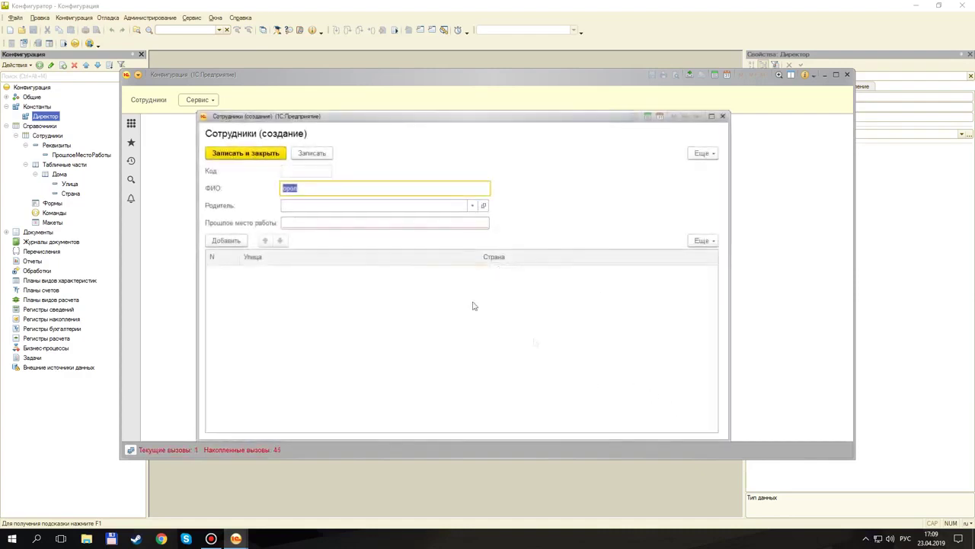
pyautogui.click(364, 220)
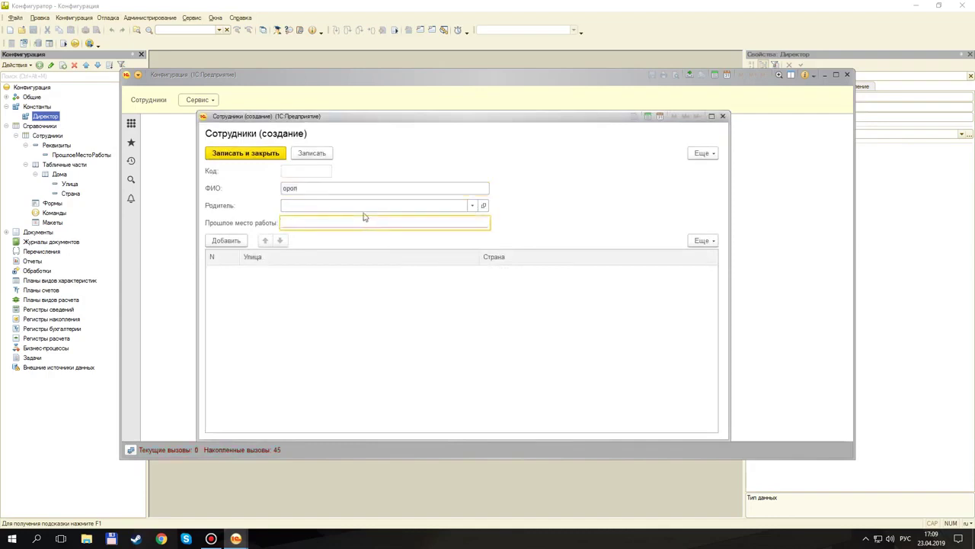
pyautogui.write('порп')
pyautogui.click(247, 159)
pyautogui.click(522, 264)
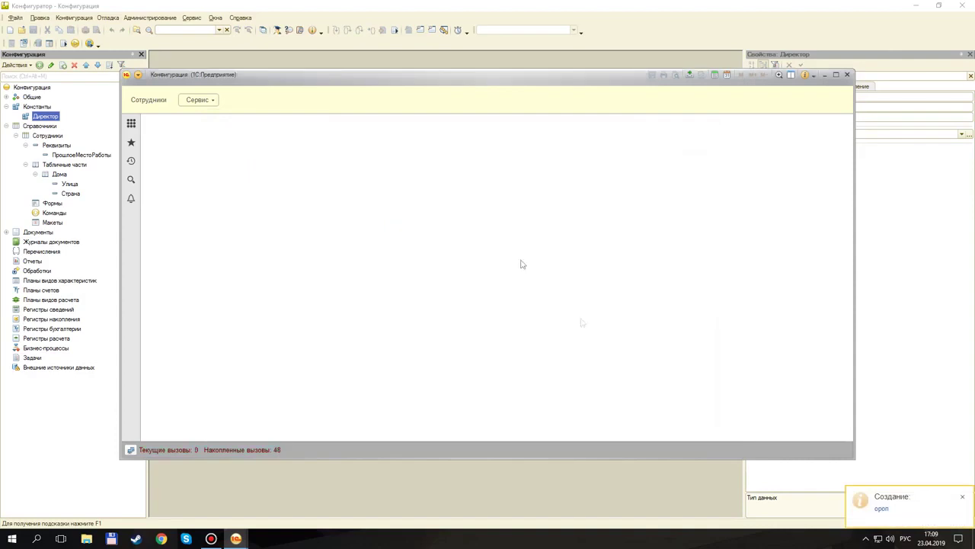
# - Switch back to the unsaved Директор form, save and close it, and exit the running application
pyautogui.click(203, 105)
pyautogui.click(235, 538)
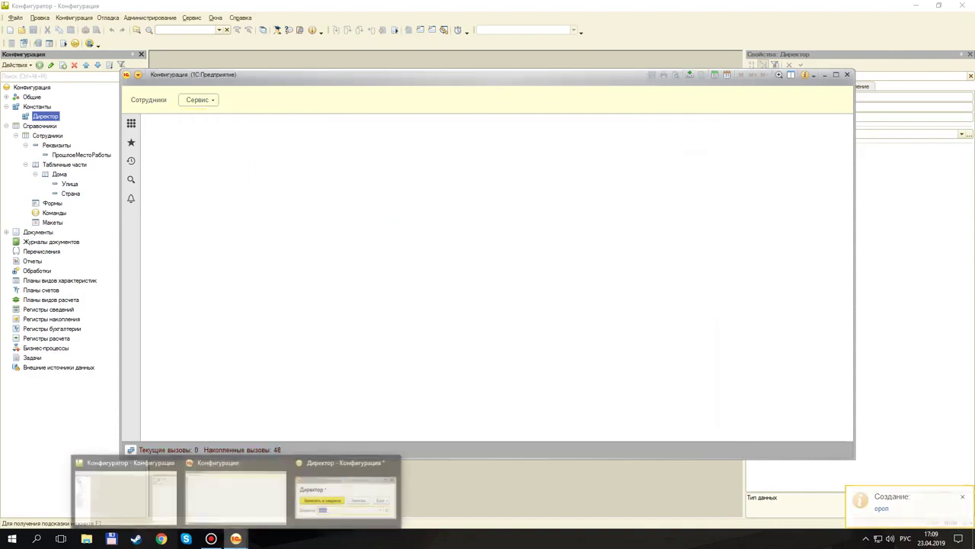
pyautogui.click(344, 499)
pyautogui.click(470, 272)
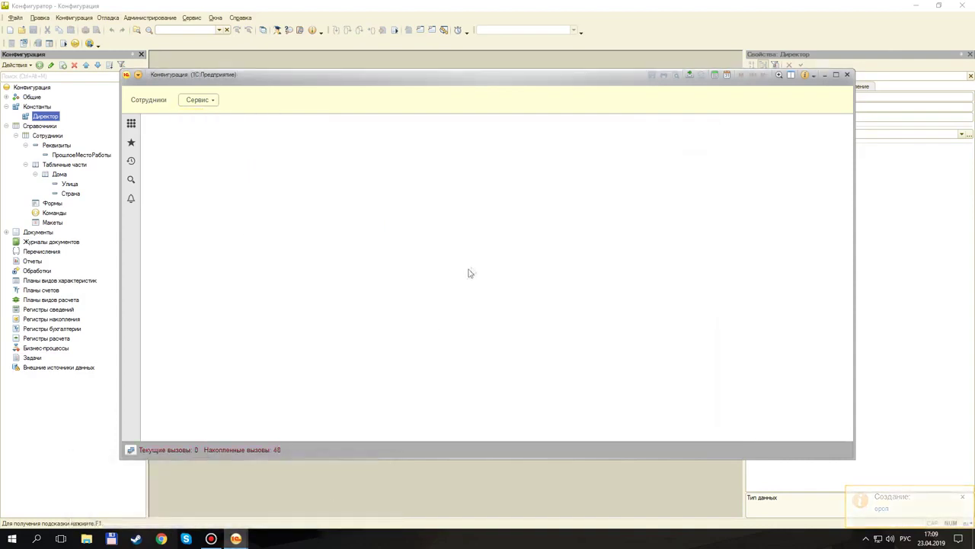
pyautogui.click(846, 73)
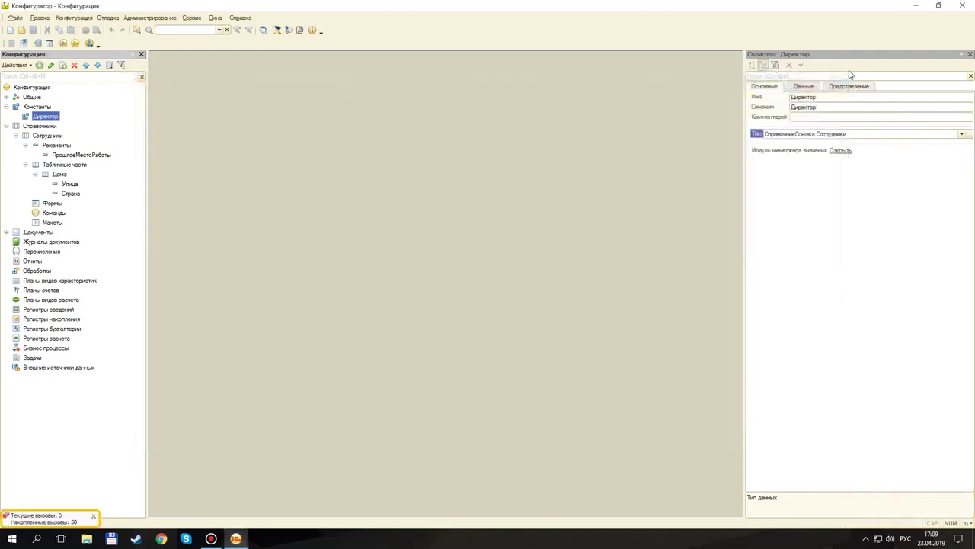
# - Add a new attribute to the Сотрудники catalog and set its type to Дата
pyautogui.click(970, 54)
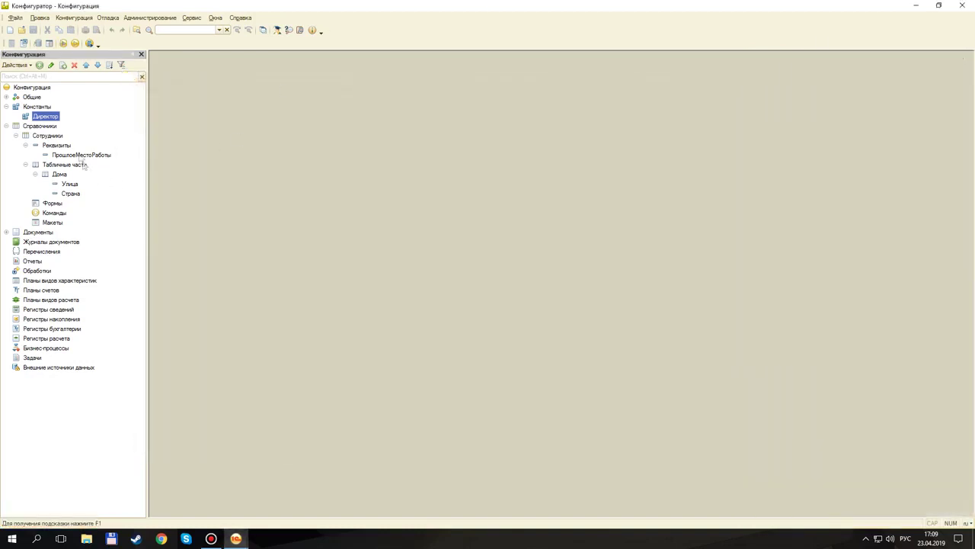
pyautogui.rightClick(60, 145)
pyautogui.click(92, 157)
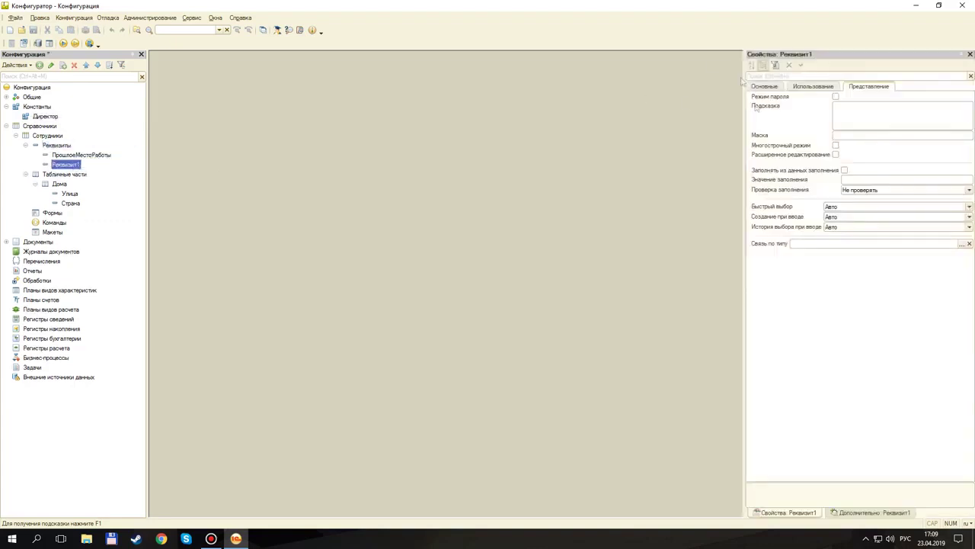
pyautogui.click(765, 86)
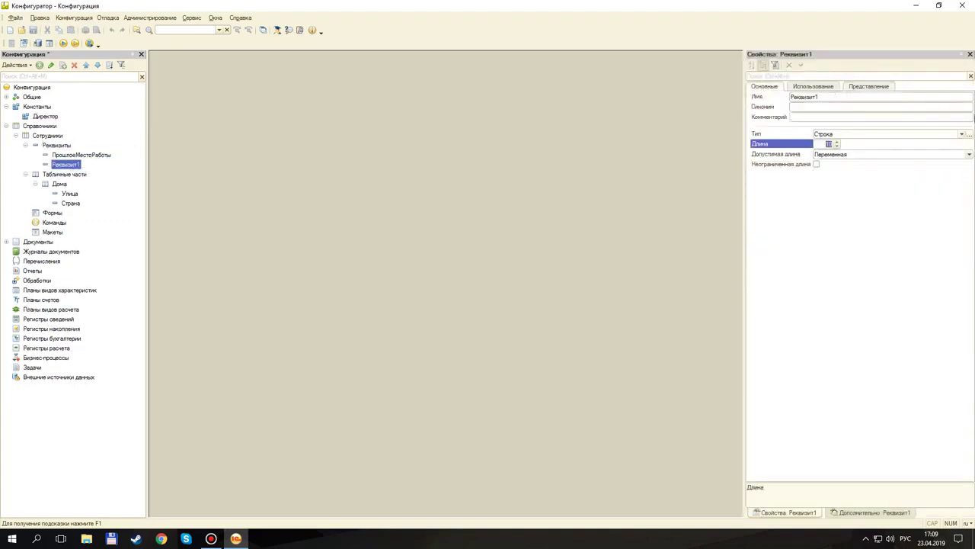
pyautogui.click(962, 134)
pyautogui.click(846, 164)
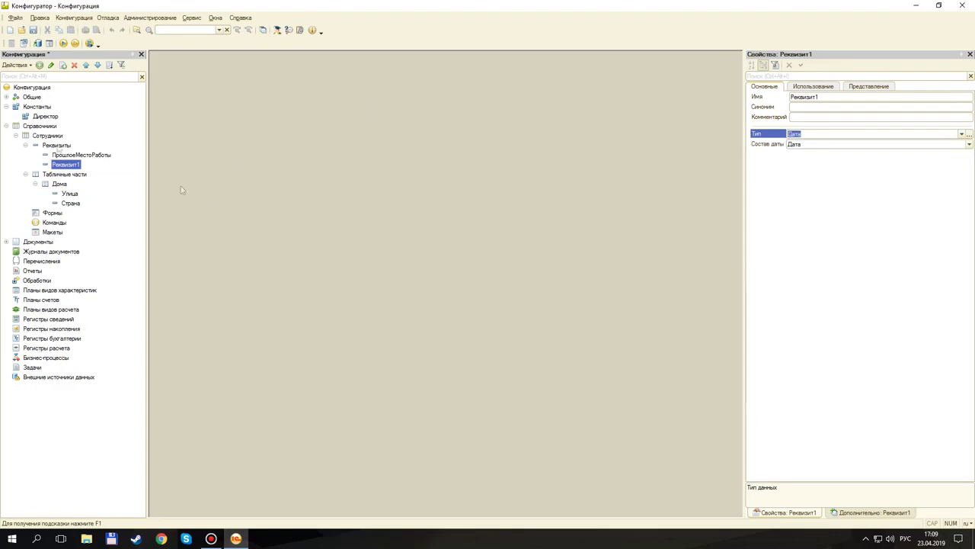
# - Add another attribute to the Сотрудники catalog with type Булево, viewing its data type editor without changing anything
pyautogui.rightClick(47, 138)
pyautogui.click(46, 150)
pyautogui.press('Insert')
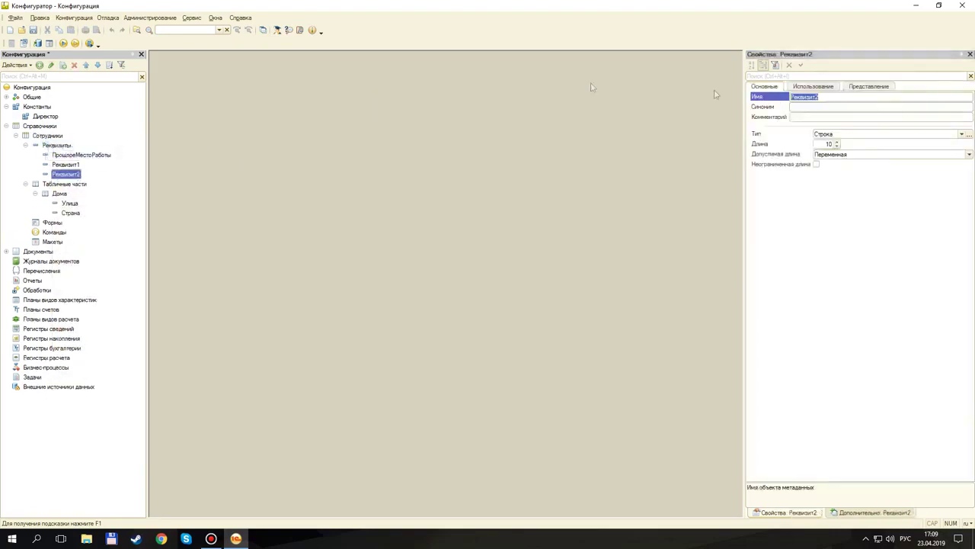
pyautogui.click(962, 134)
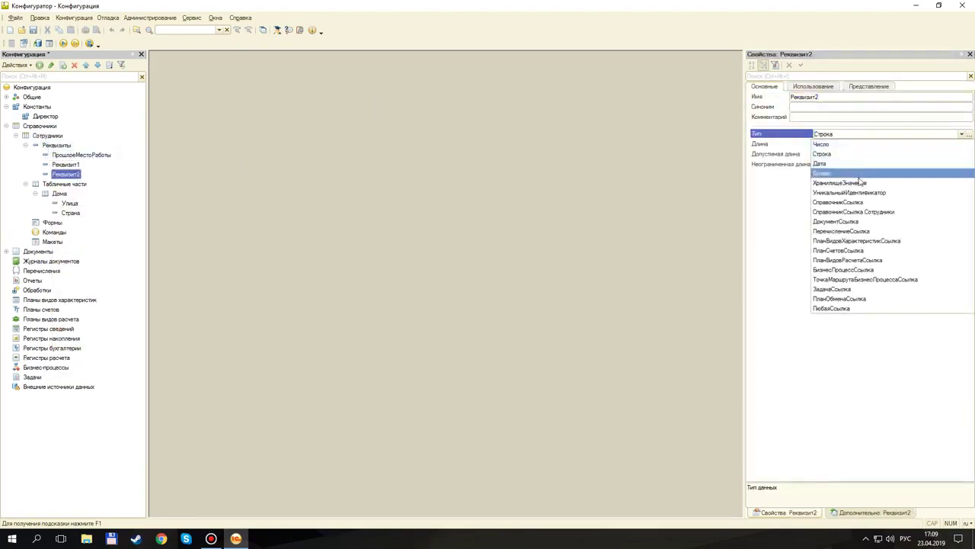
pyautogui.click(859, 174)
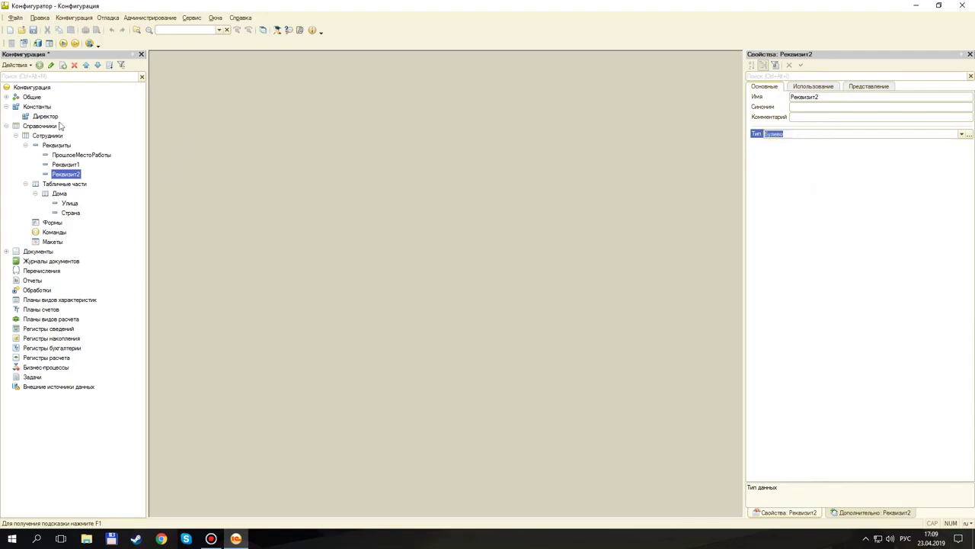
pyautogui.click(969, 135)
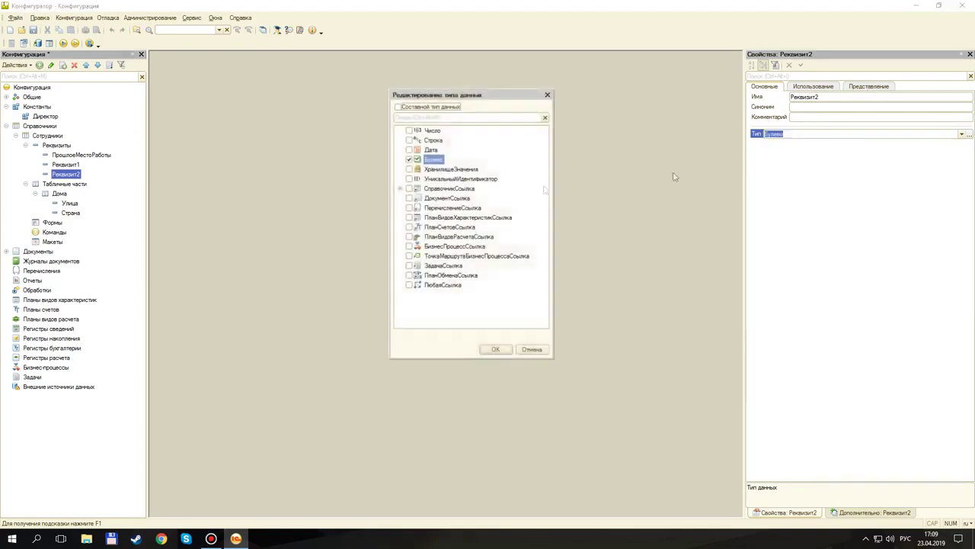
pyautogui.click(533, 352)
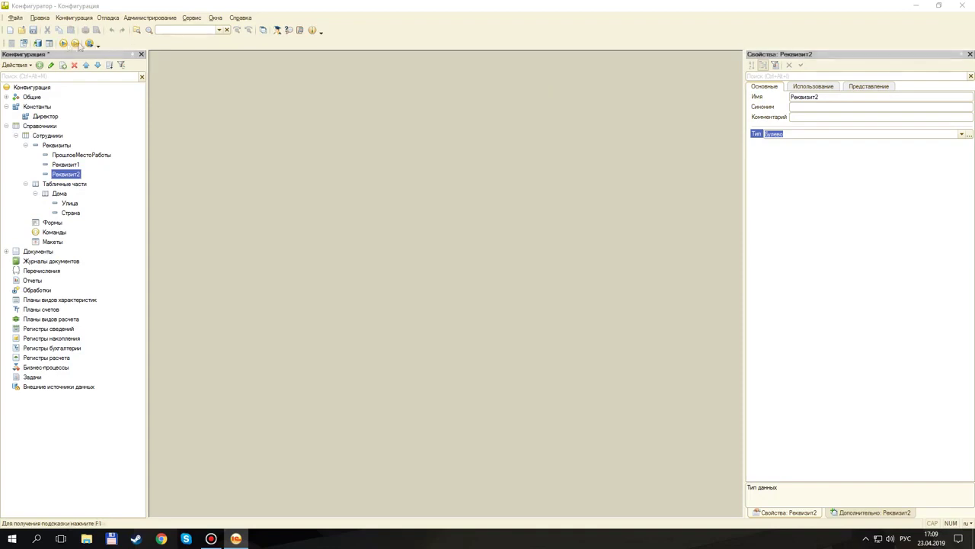
# - Update the database configuration, accept the Сотрудники catalog changes and launch the application
pyautogui.click(38, 44)
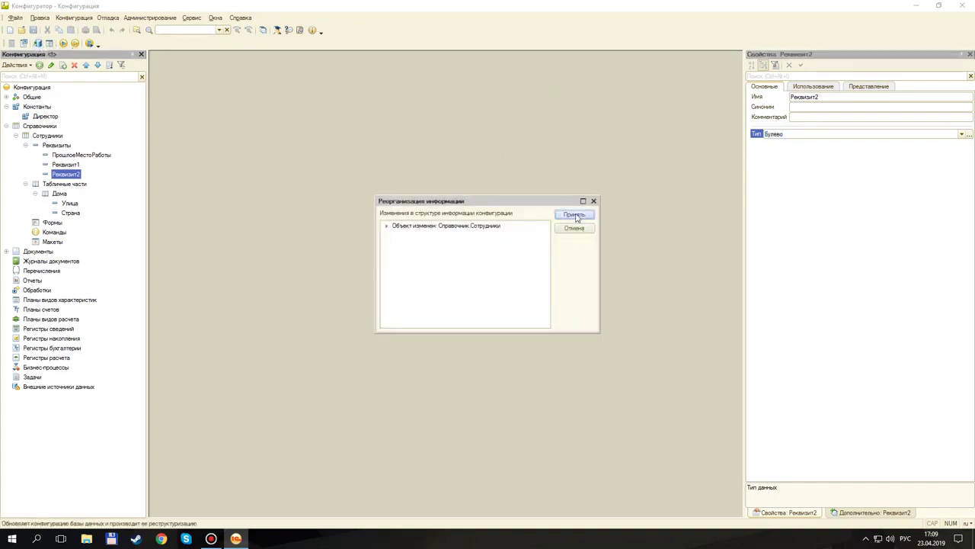
pyautogui.click(574, 215)
pyautogui.click(75, 44)
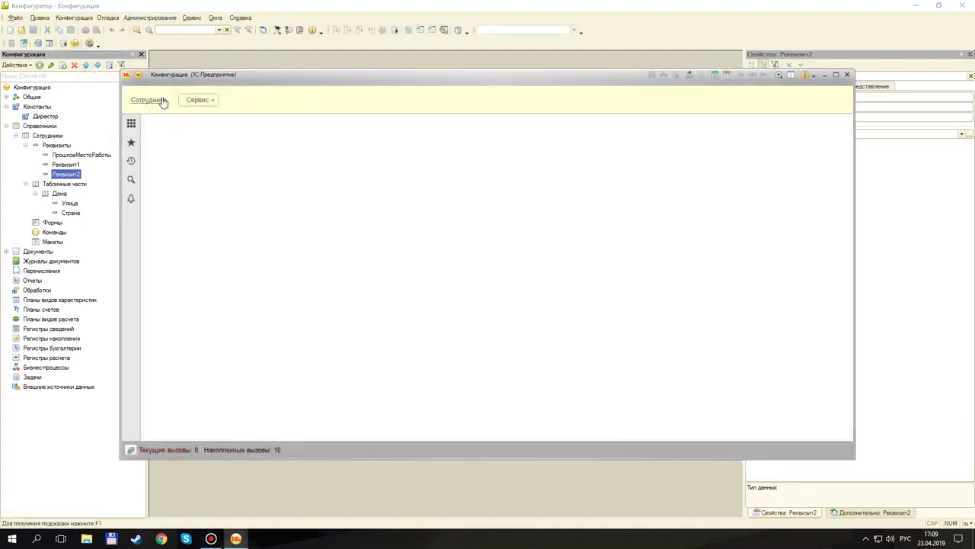
# - Start a new item in the Сотрудники list and set its Реквизит1 to today's date from the calendar
pyautogui.click(161, 102)
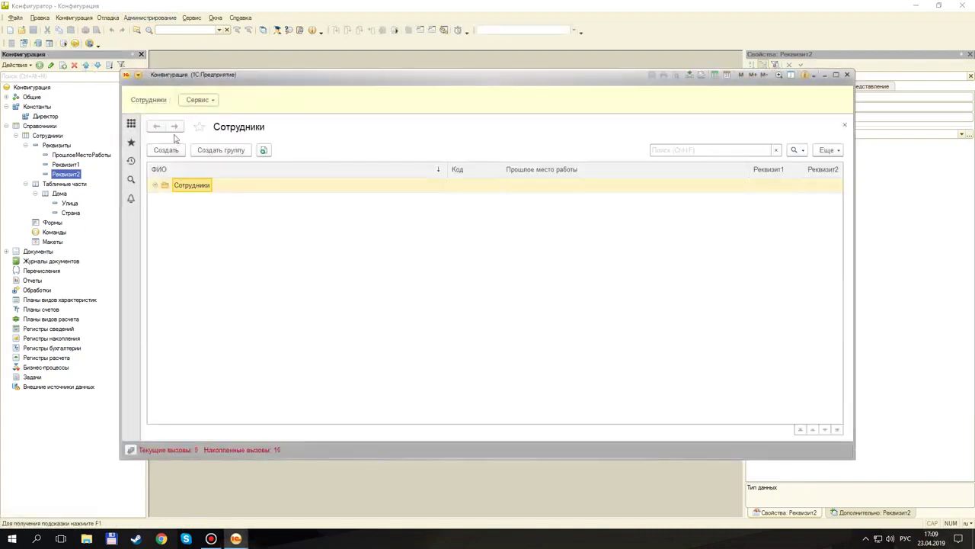
pyautogui.click(165, 150)
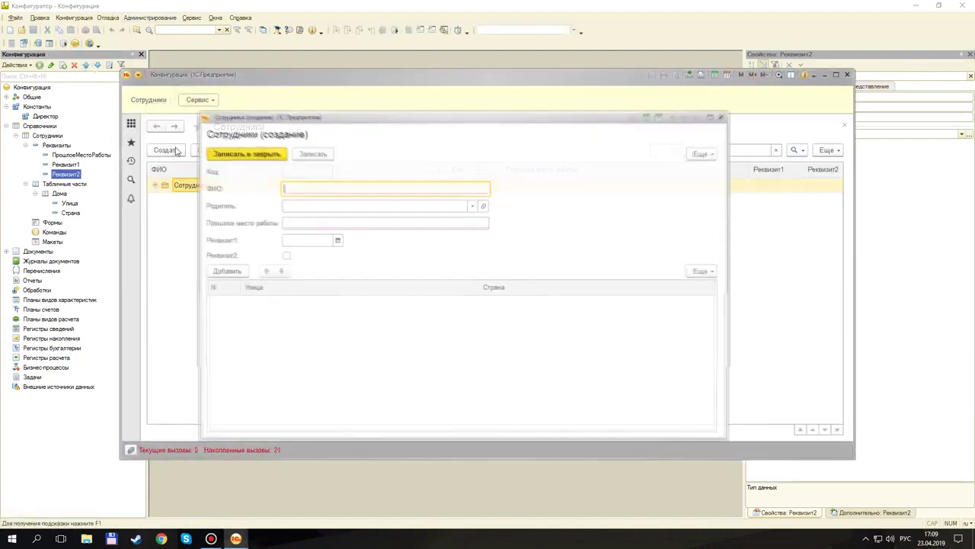
pyautogui.click(303, 239)
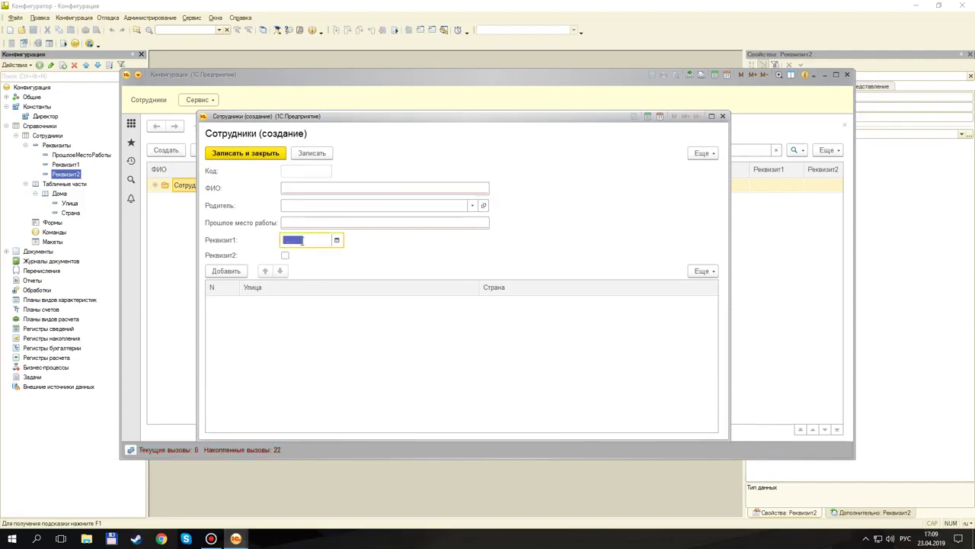
pyautogui.click(337, 240)
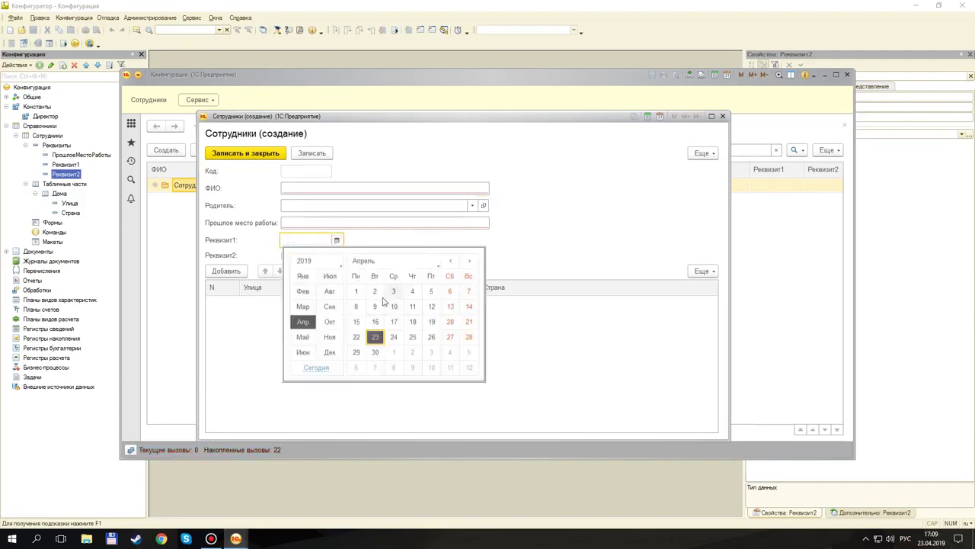
pyautogui.scroll(-8, 415, 320)
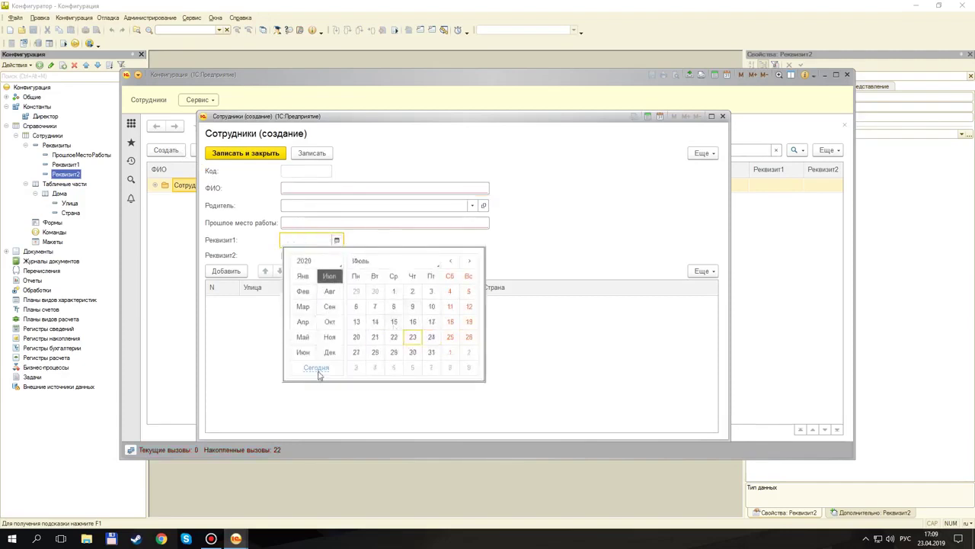
pyautogui.click(319, 367)
# - Set Реквизит1 to 20.07.2012 using the calendar and toggle the Реквизит2 checkbox
pyautogui.click(337, 240)
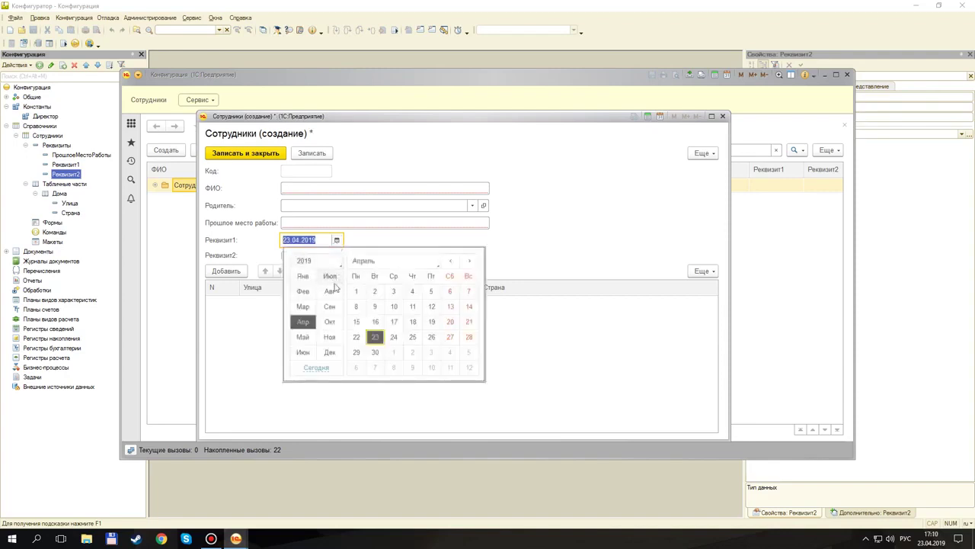
pyautogui.click(329, 291)
pyautogui.click(329, 276)
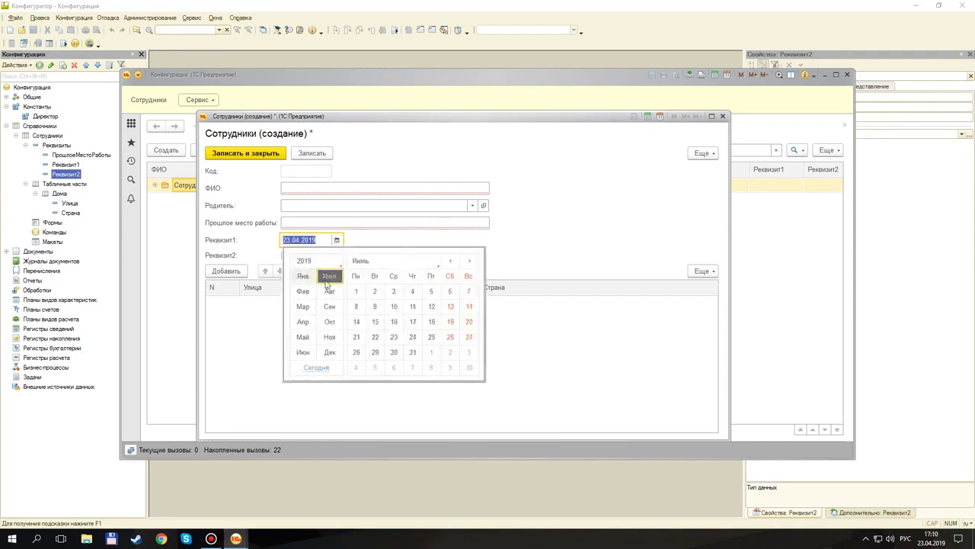
pyautogui.click(332, 265)
pyautogui.scroll(3, 313, 259)
pyautogui.click(309, 260)
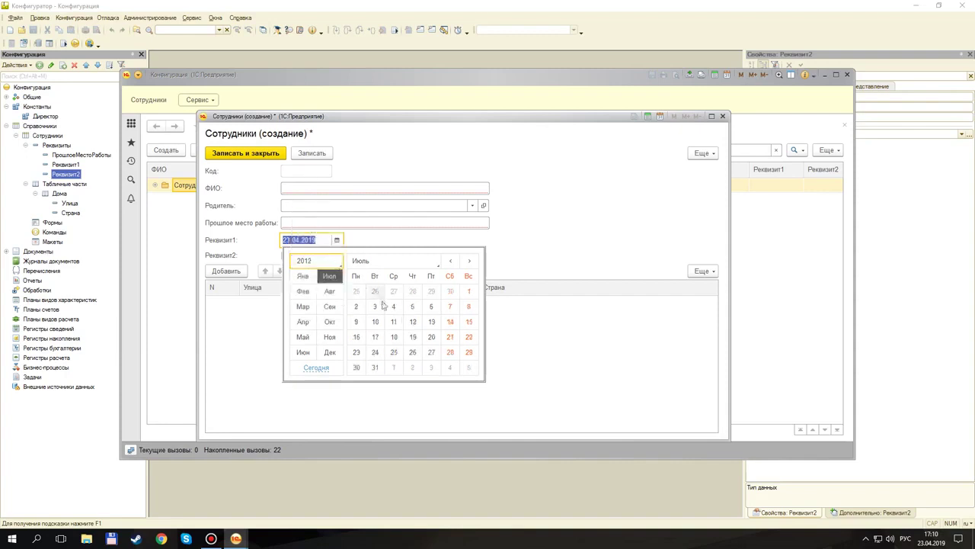
pyautogui.click(428, 338)
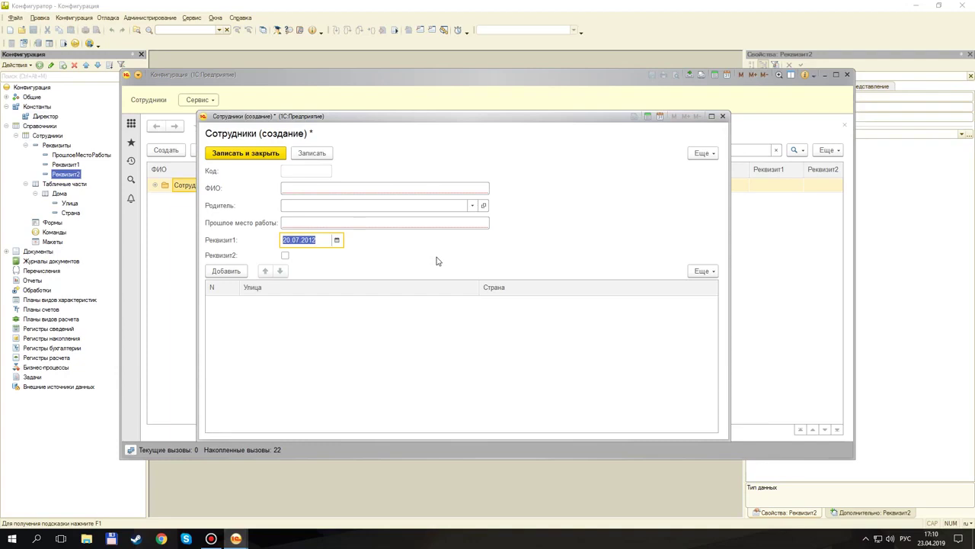
pyautogui.click(286, 256)
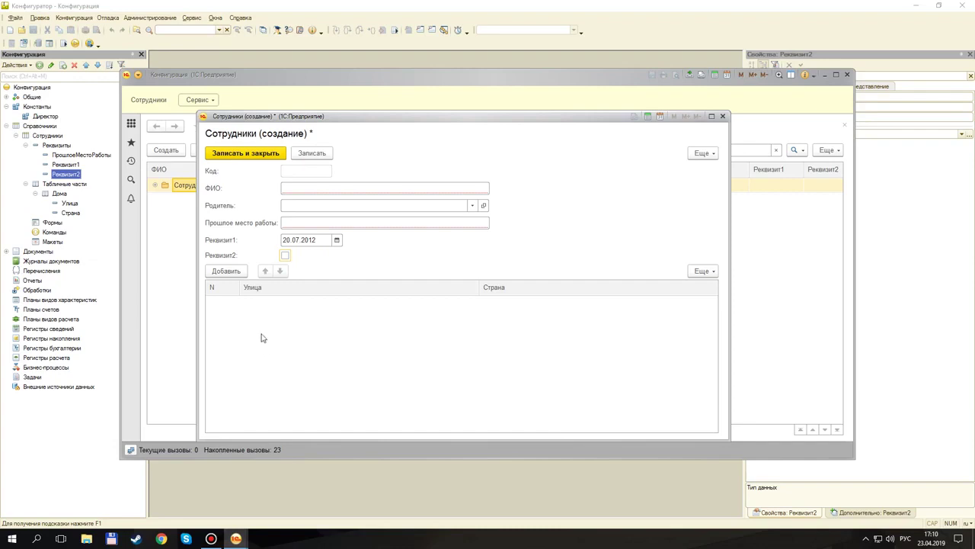
# - Close the new employee card without saving the changes and exit the running application
pyautogui.click(723, 117)
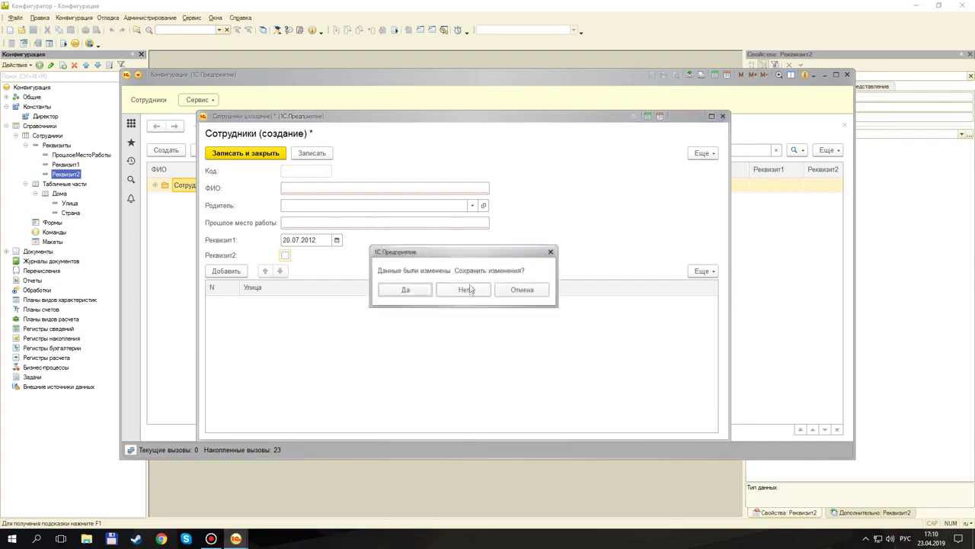
pyautogui.click(471, 290)
pyautogui.click(847, 74)
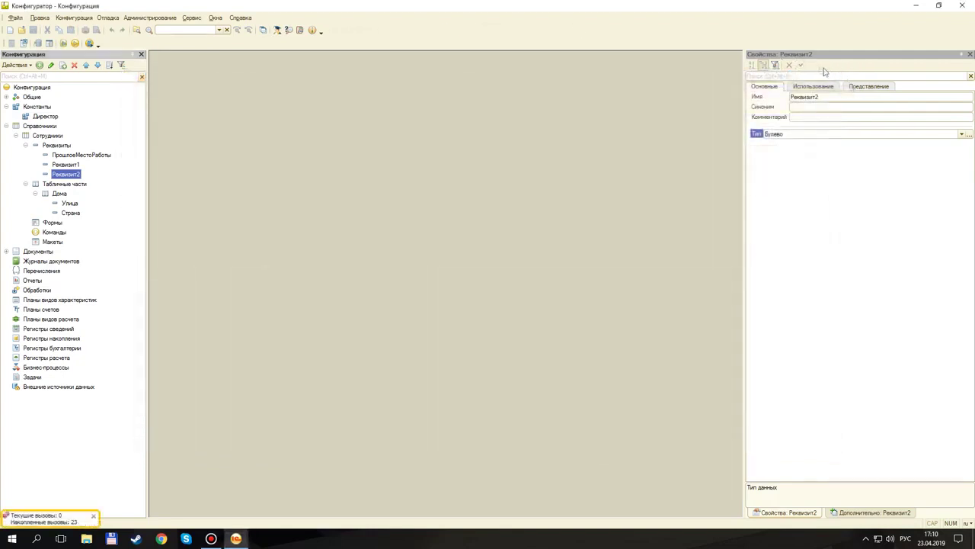